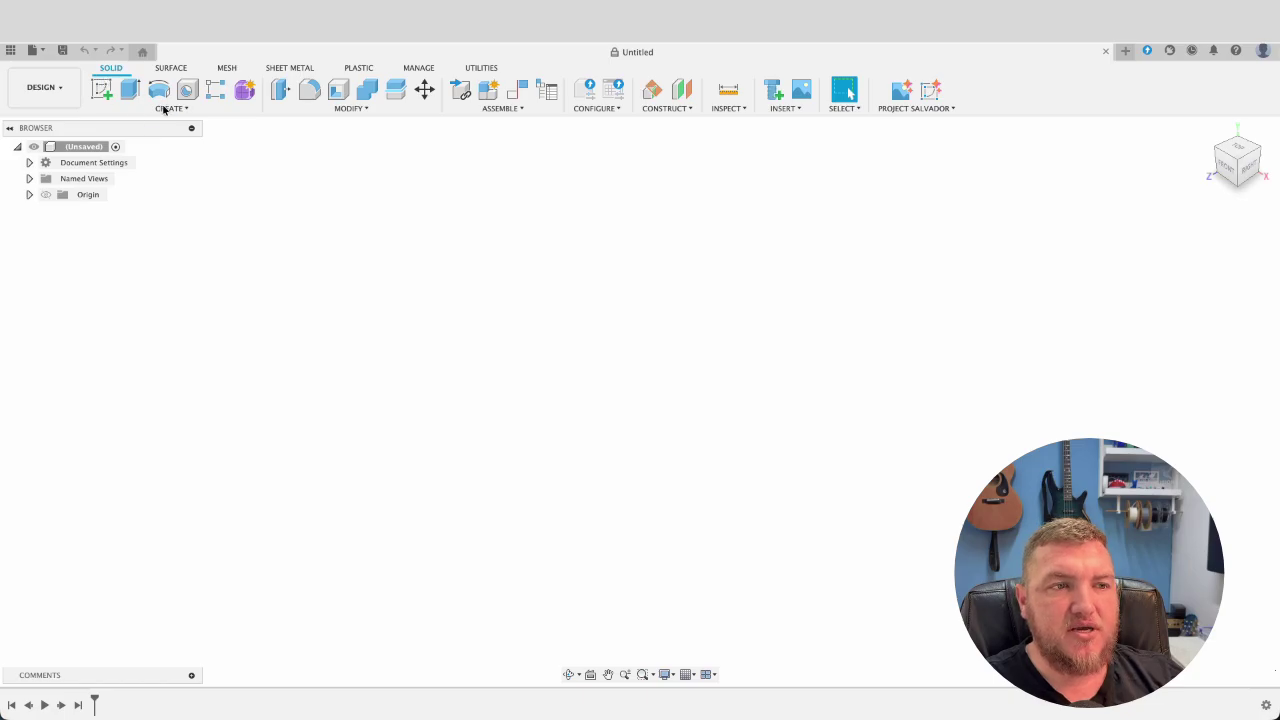
# - Create a coil on the horizontal origin plane with a 100 mm diameter base circle centred on the origin
pyautogui.click(165, 109)
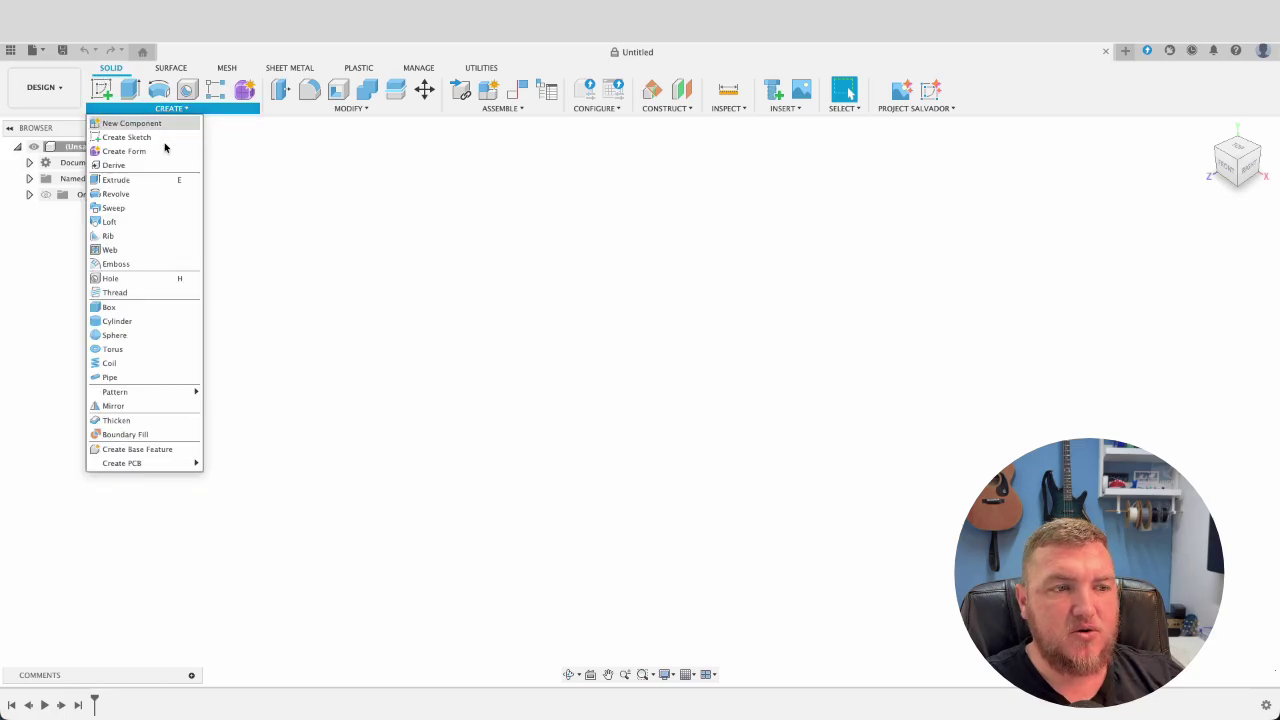
pyautogui.click(127, 365)
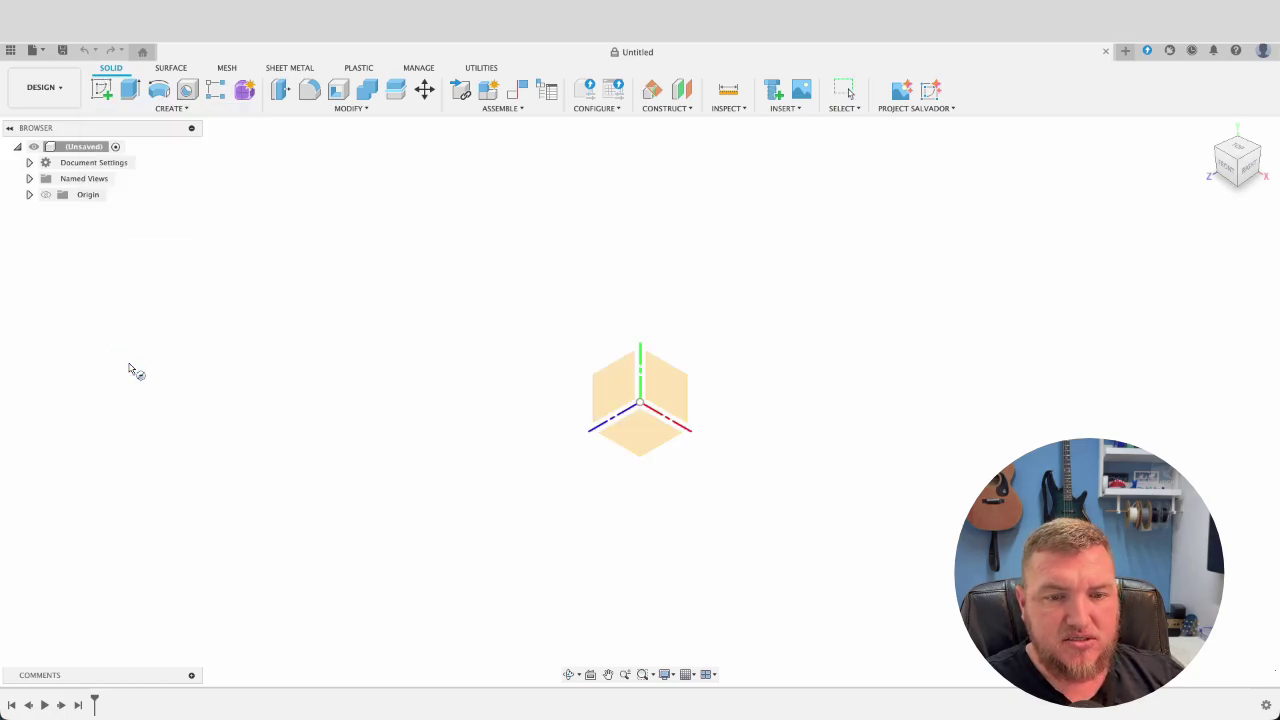
pyautogui.click(648, 432)
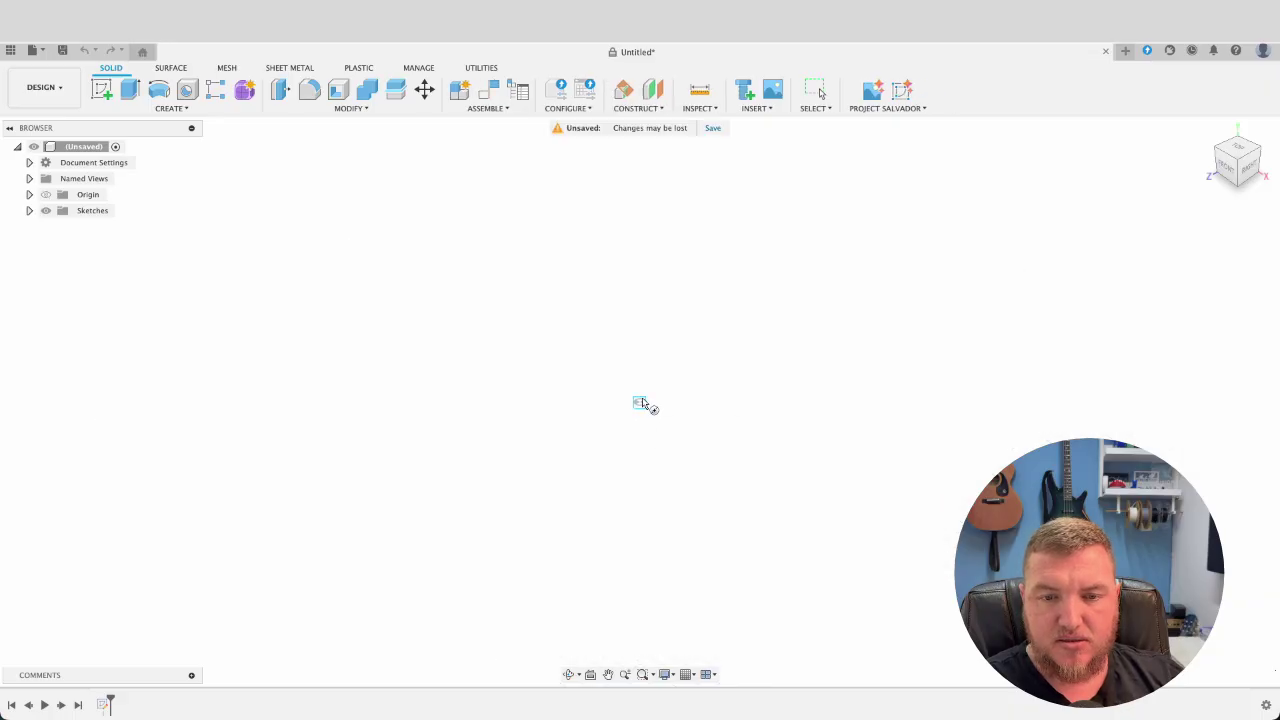
pyautogui.click(641, 403)
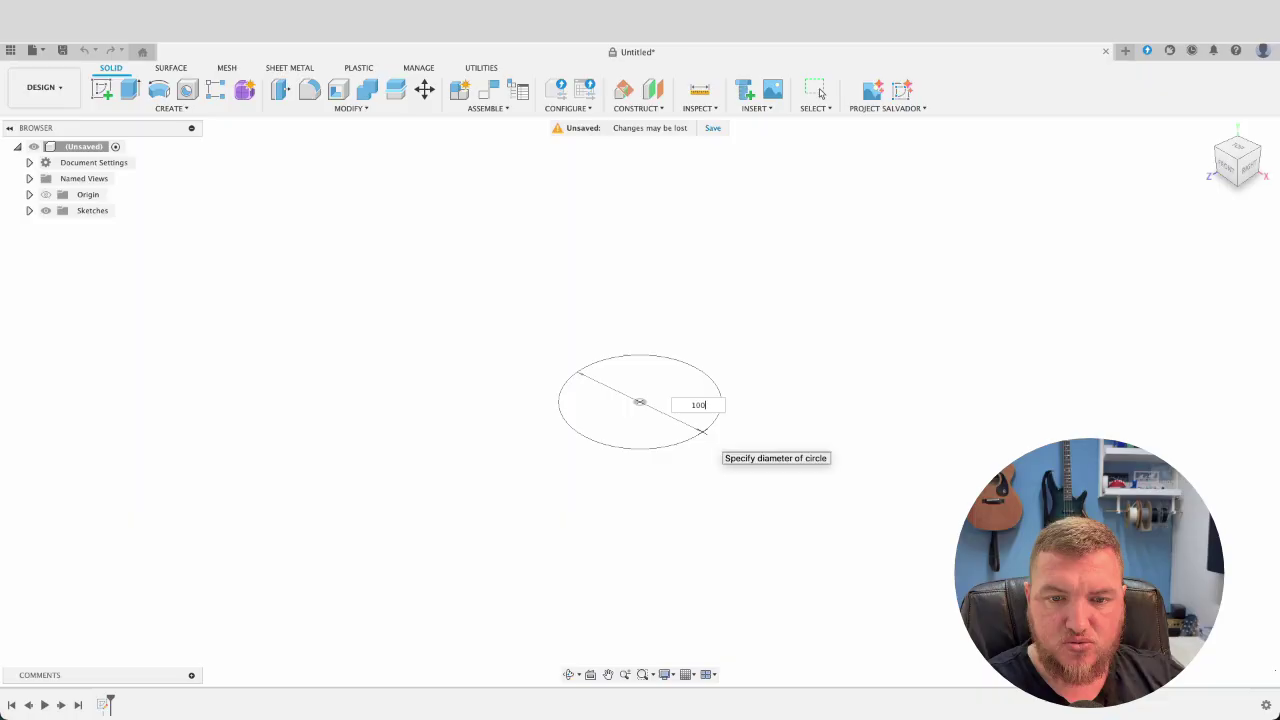
pyautogui.press('Return')
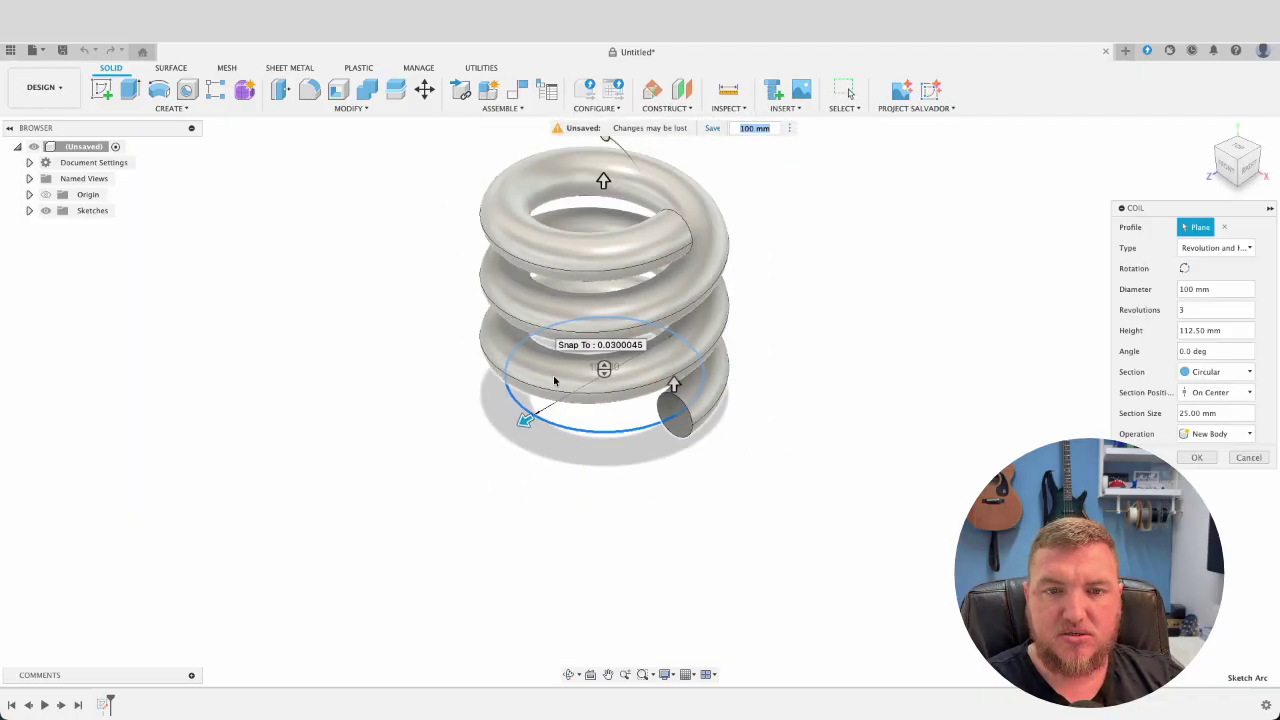
# - Set the coil's height to 130 mm and its revolutions to 0.3, creating it as a new body
pyautogui.click(1226, 170)
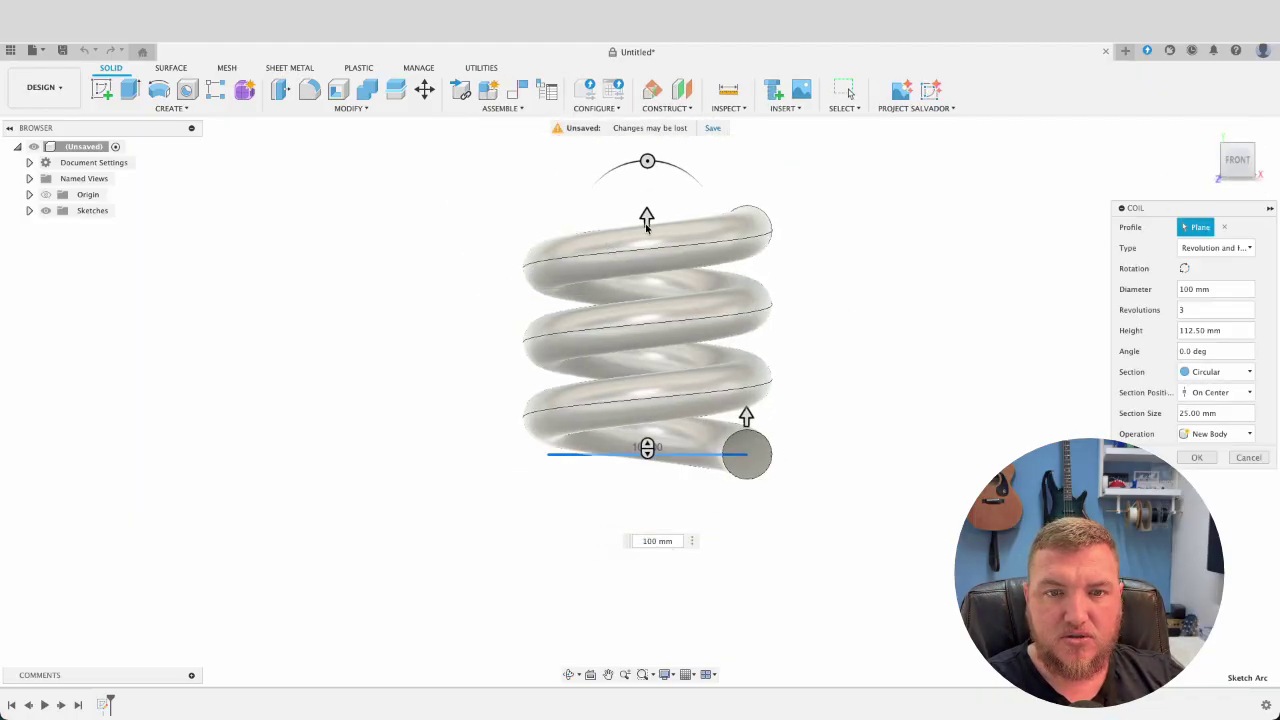
pyautogui.moveTo(647, 227); pyautogui.dragTo(646, 182)
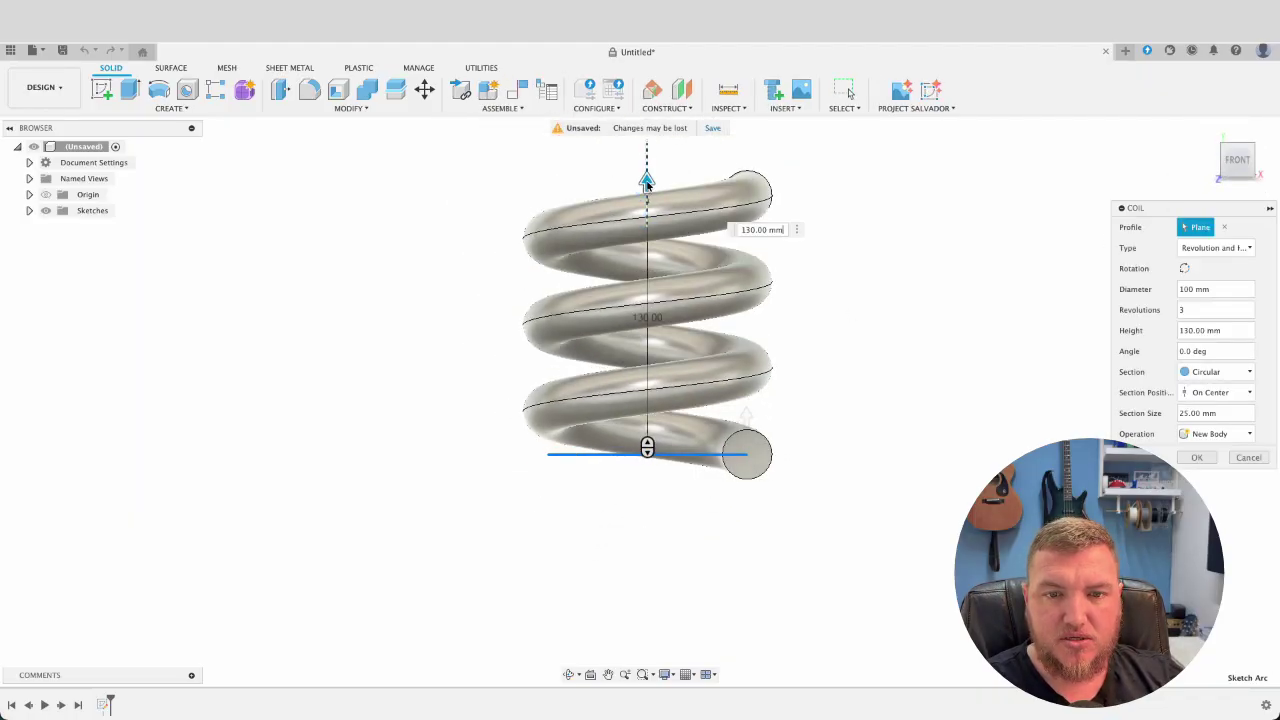
pyautogui.click(1188, 310)
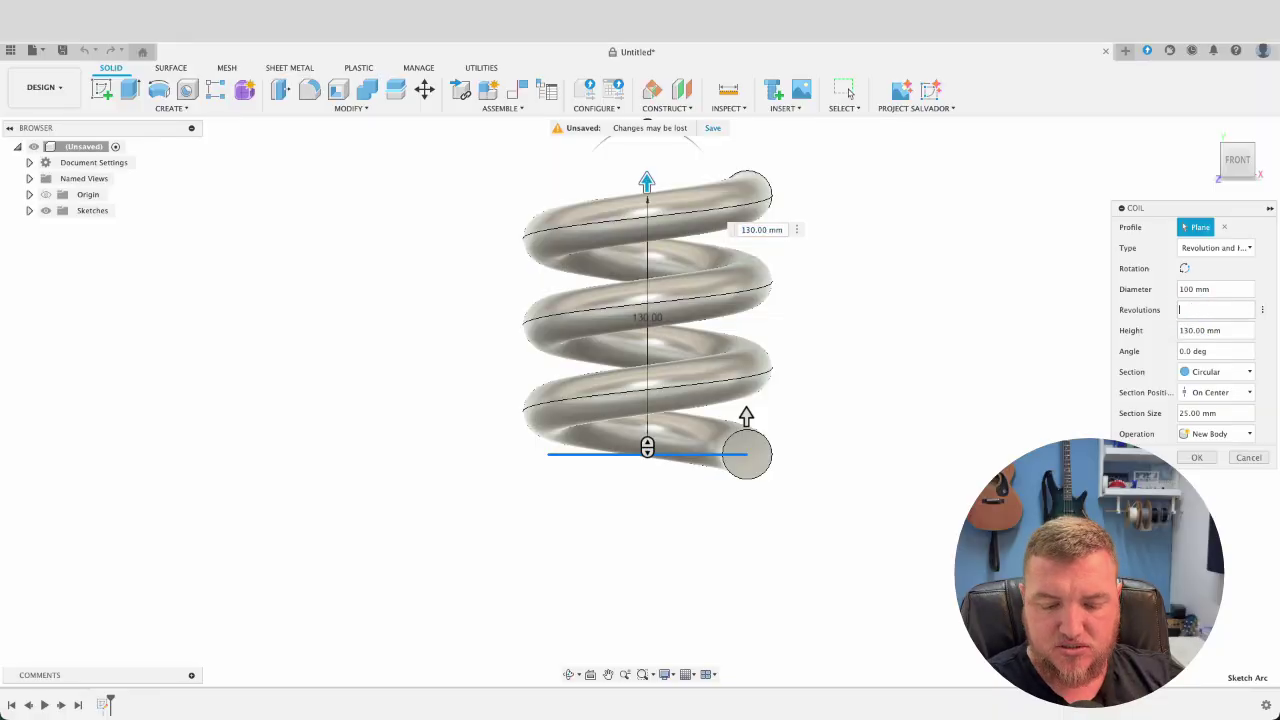
pyautogui.press('Return')
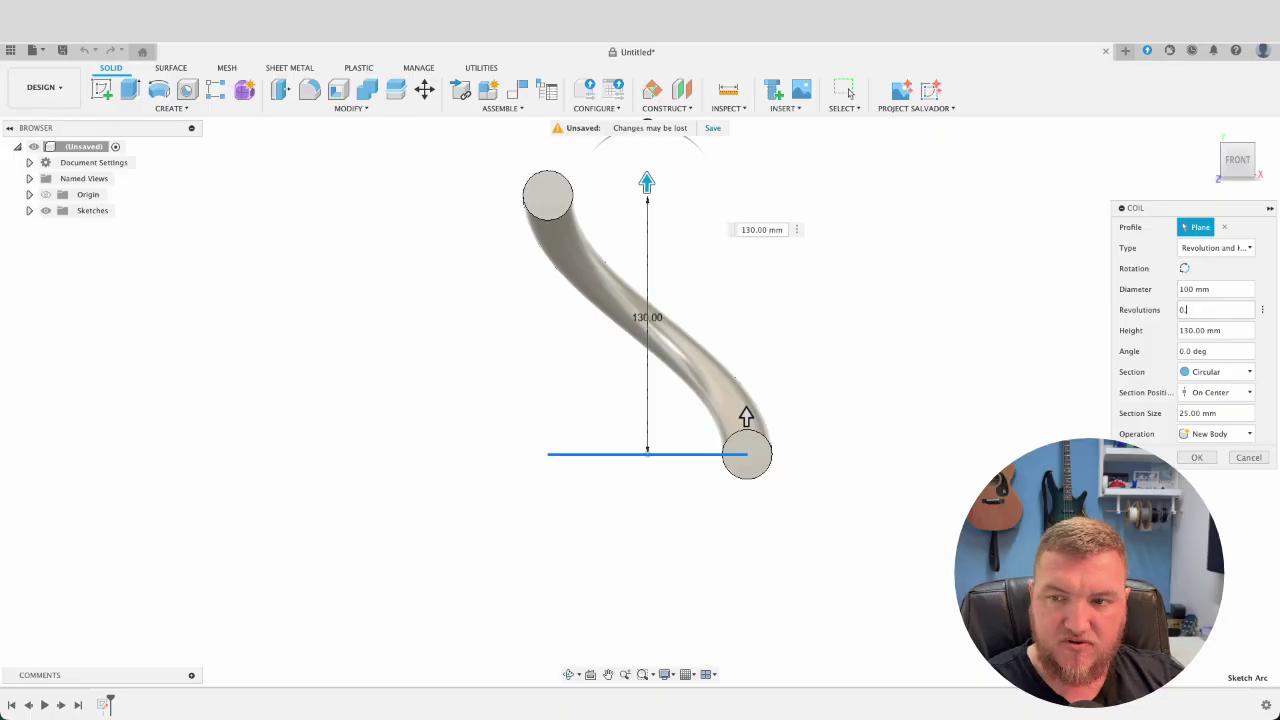
pyautogui.write('2')
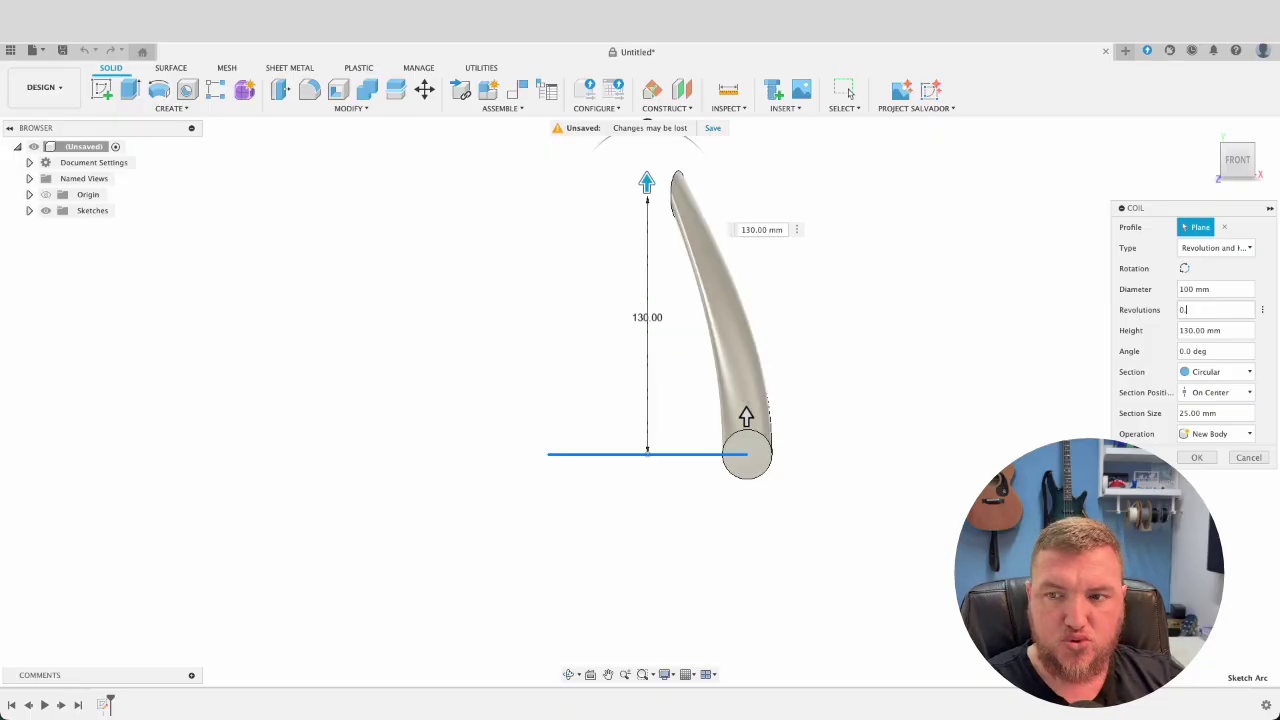
pyautogui.write('3')
pyautogui.press('Return')
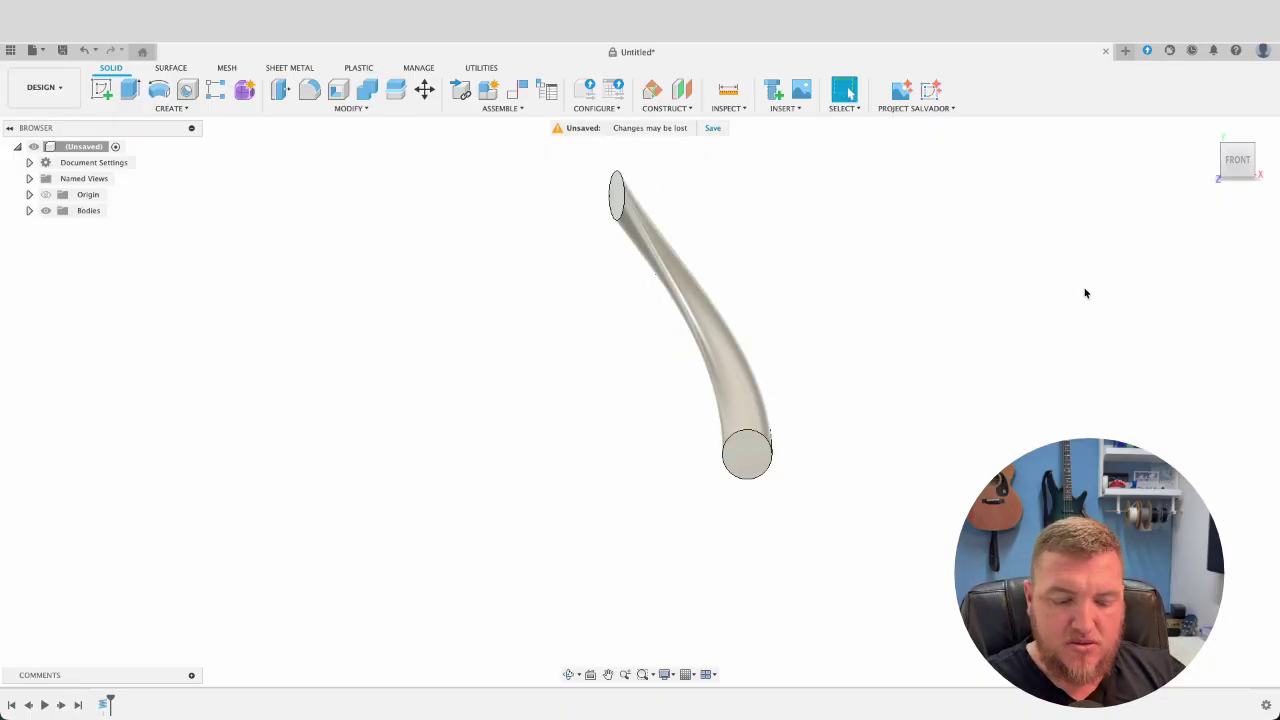
# - Sketch a vertical line about 143 mm long up from the origin on the front origin plane
pyautogui.moveTo(1085, 293)
pyautogui.keyDown('shift'); pyautogui.mouseDown(button='middle')
pyautogui.moveTo(597, 311)
pyautogui.moveTo(1049, 329)
pyautogui.moveTo(1029, 326)
pyautogui.moveTo(1048, 312)
pyautogui.moveTo(1040, 243)
pyautogui.moveTo(1029, 337)
pyautogui.mouseUp(button='middle'); pyautogui.keyUp('shift')
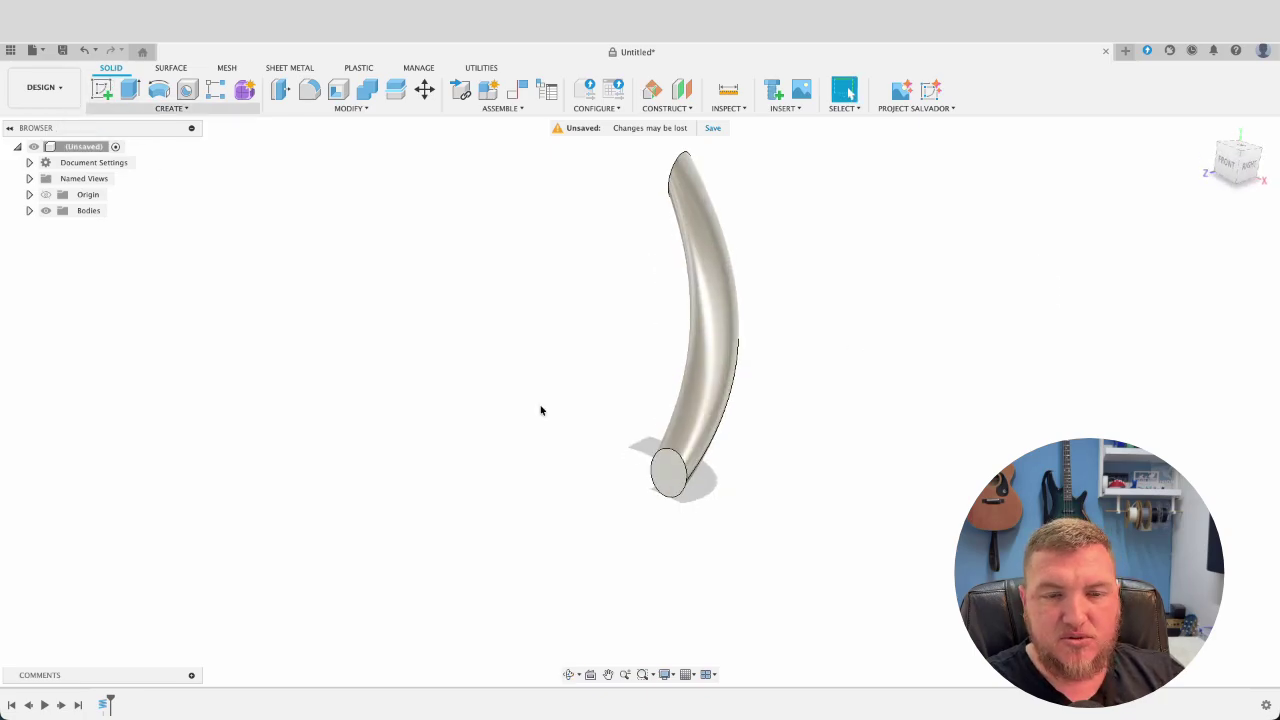
pyautogui.click(101, 93)
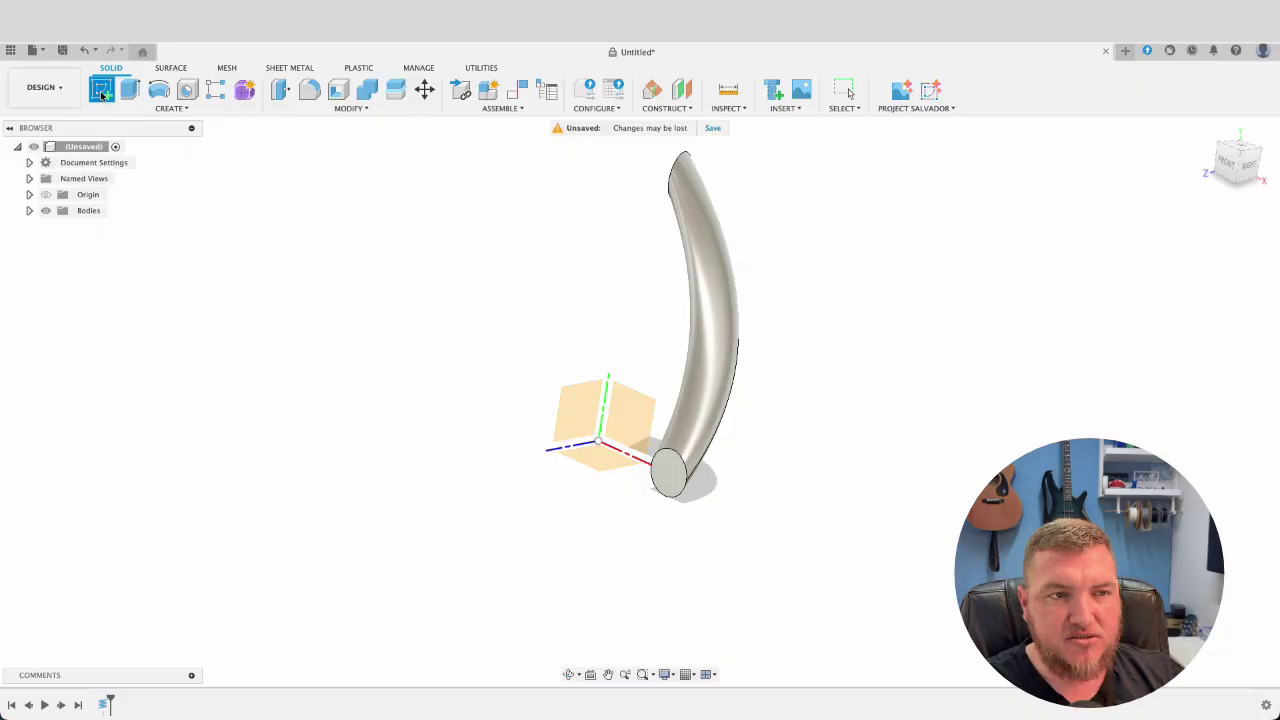
pyautogui.click(605, 412)
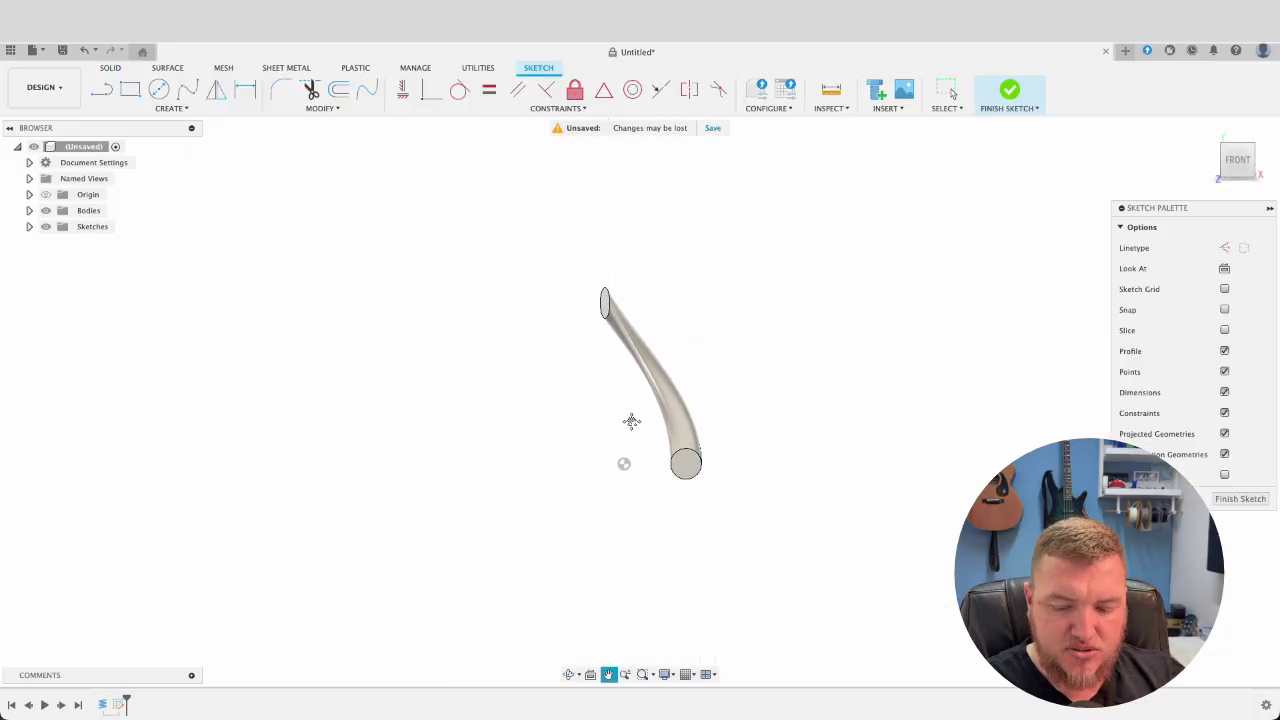
pyautogui.press('l')
pyautogui.click(617, 471)
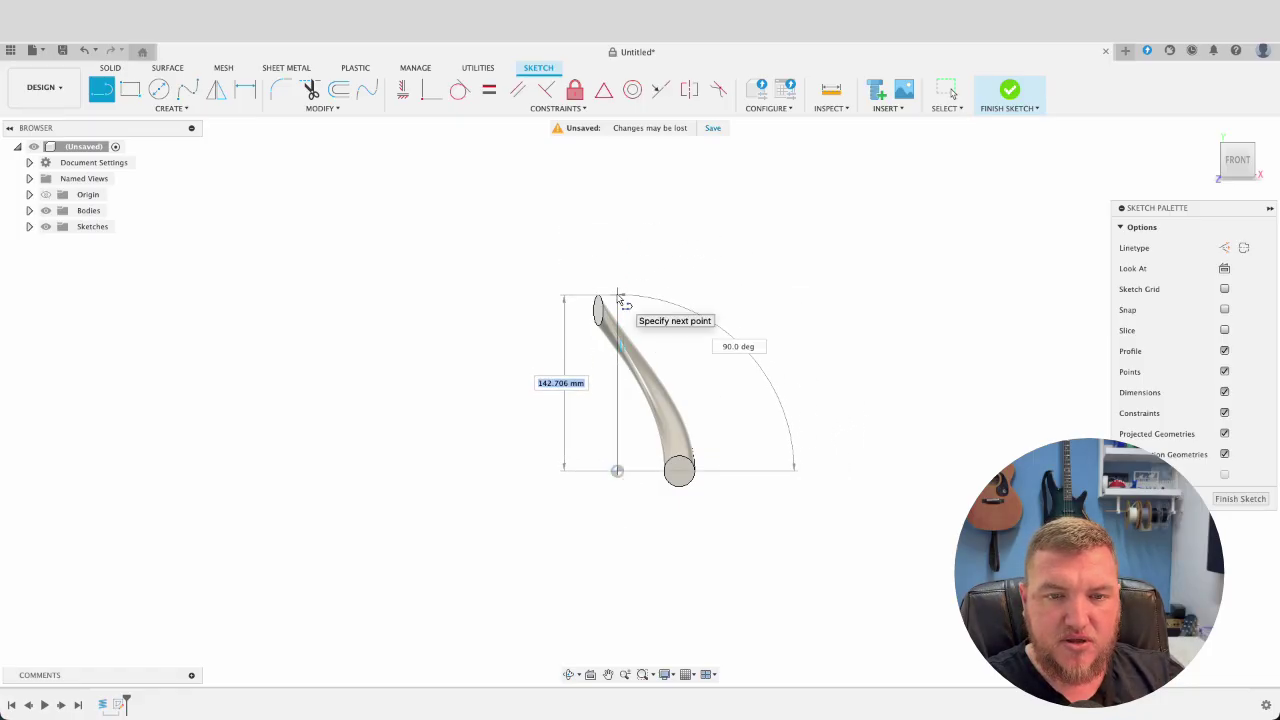
pyautogui.click(617, 296)
pyautogui.press('Escape')
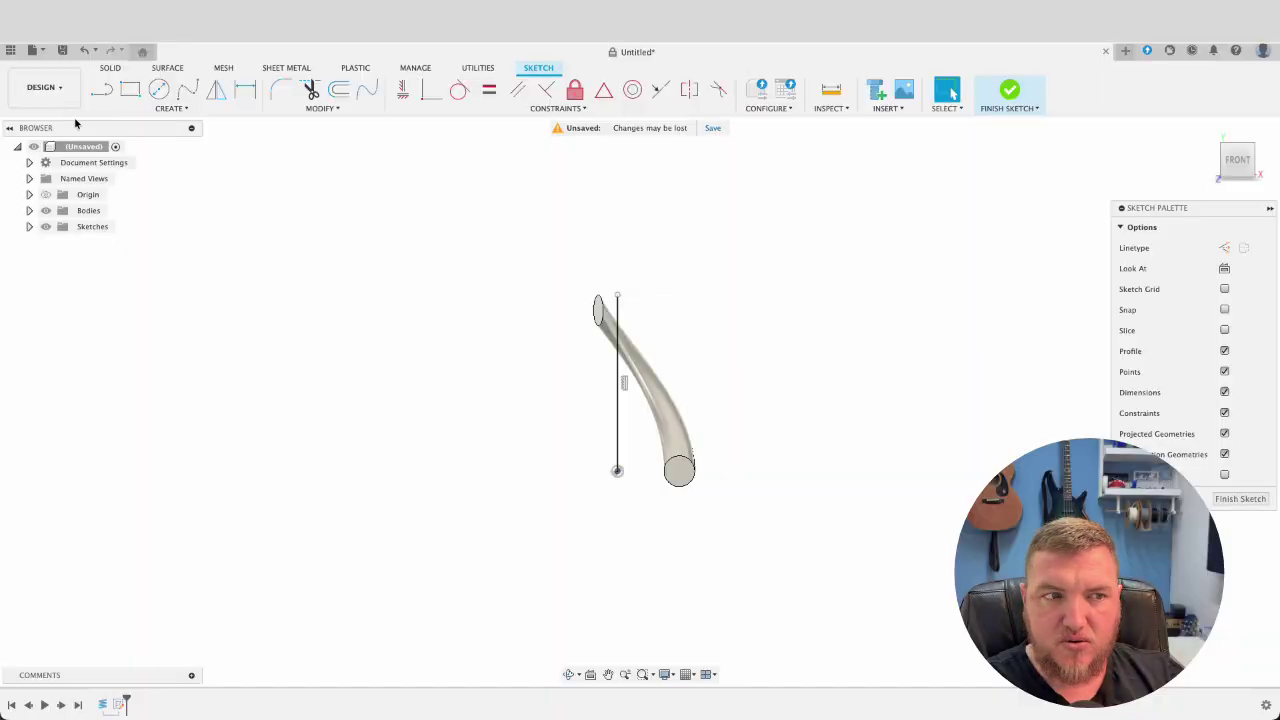
# - Include the coil body's 3D geometry in the sketch and finish the sketch
pyautogui.click(168, 108)
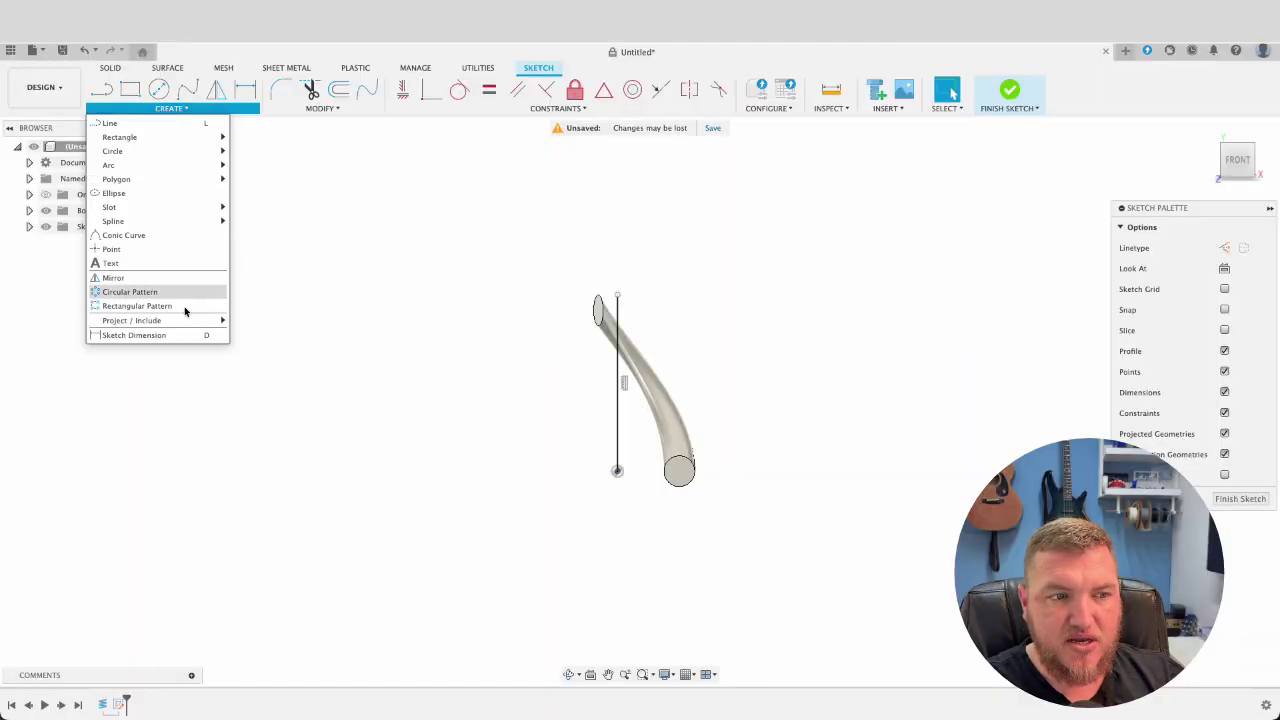
pyautogui.moveTo(191, 322)
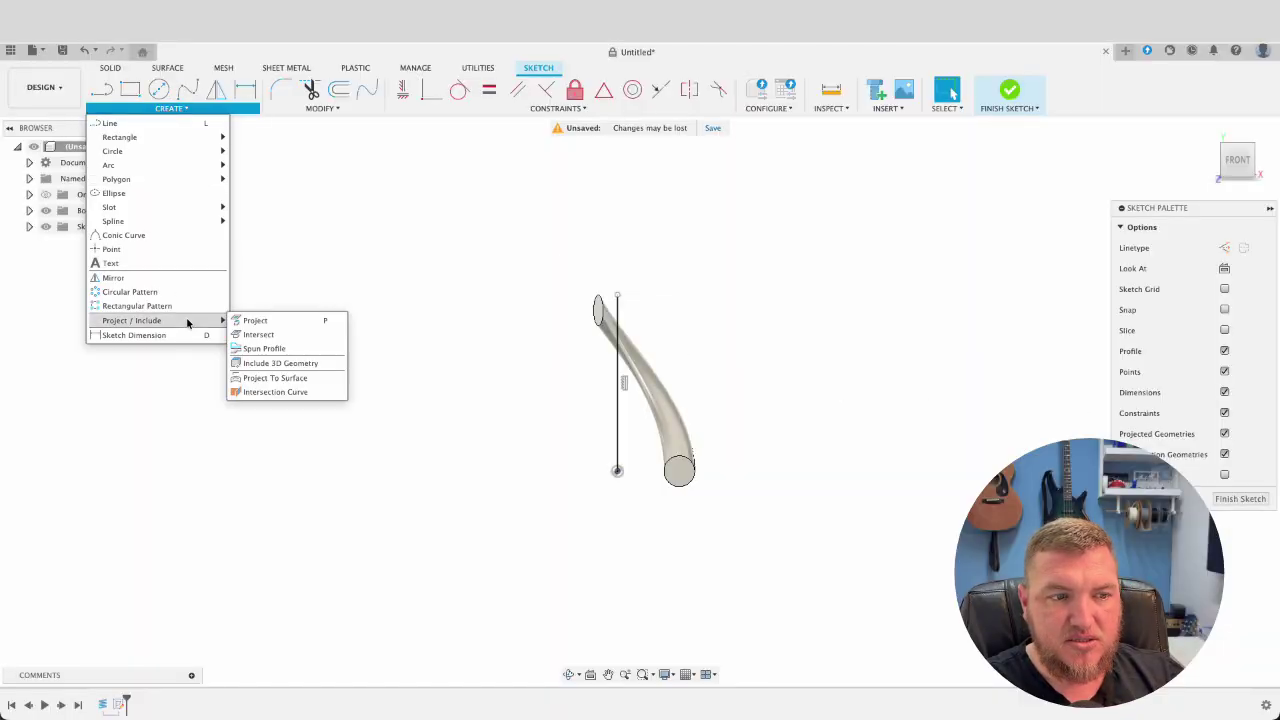
pyautogui.click(268, 363)
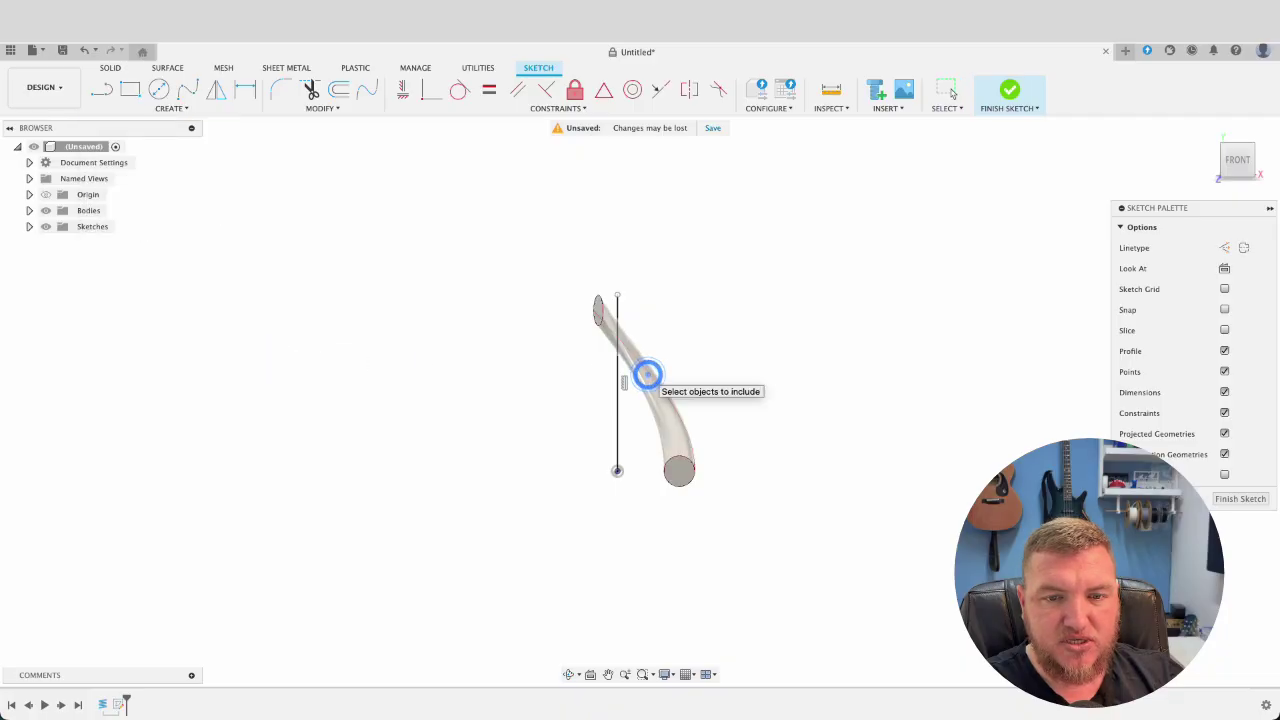
pyautogui.click(648, 374)
pyautogui.moveTo(802, 365)
pyautogui.keyDown('shift'); pyautogui.mouseDown(button='middle')
pyautogui.moveTo(703, 371)
pyautogui.moveTo(758, 448)
pyautogui.moveTo(843, 431)
pyautogui.moveTo(895, 464)
pyautogui.mouseUp(button='middle'); pyautogui.keyUp('shift')
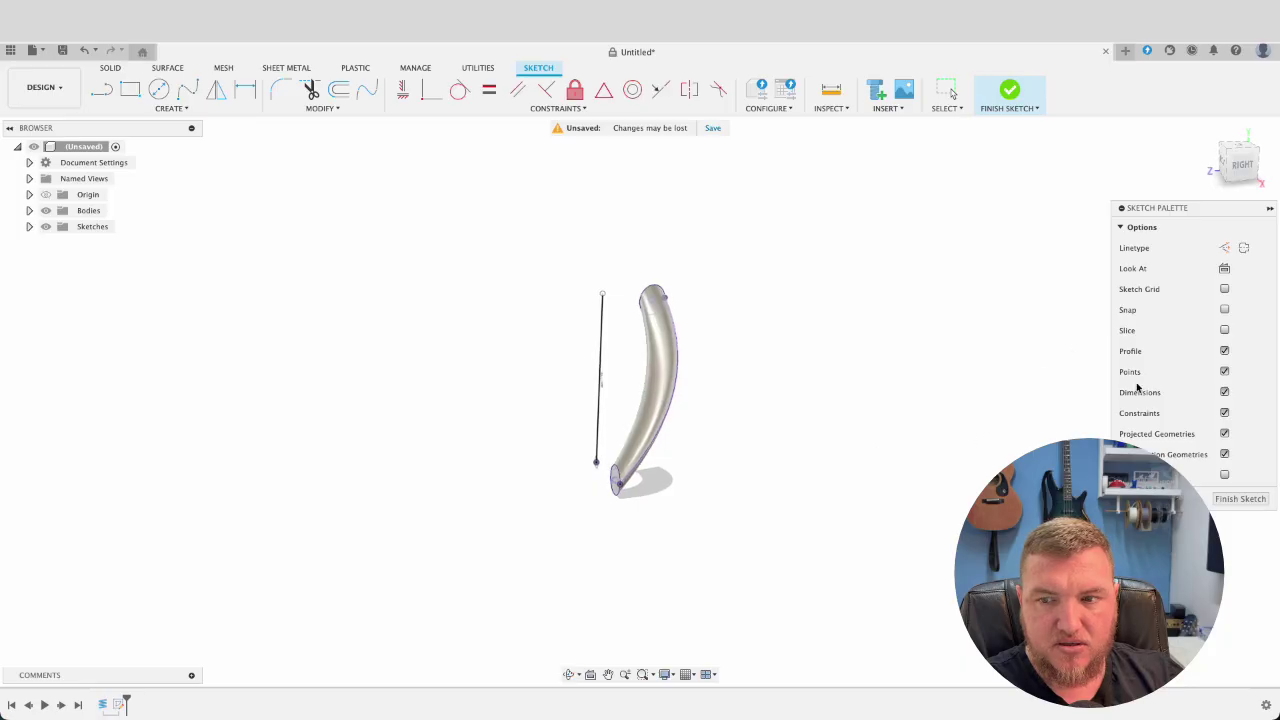
pyautogui.click(1239, 499)
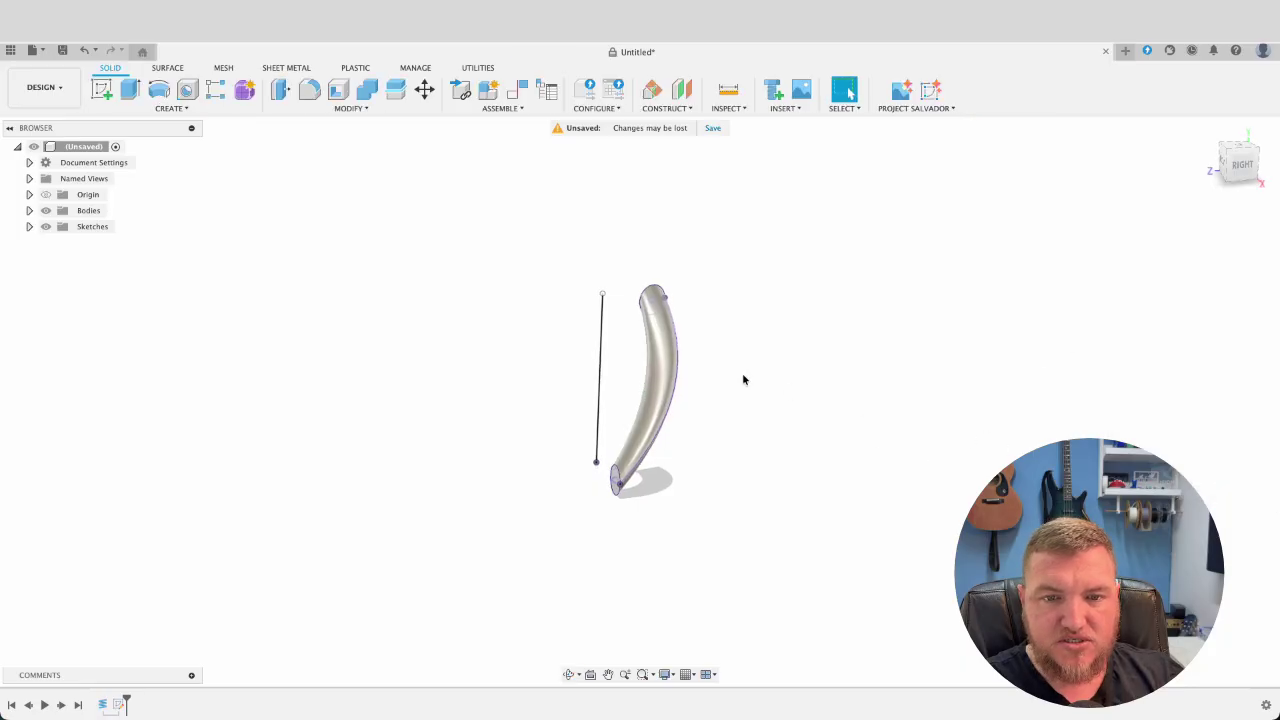
# - Hide the coil body so only the sketch curves are shown
pyautogui.click(29, 210)
pyautogui.click(57, 226)
pyautogui.moveTo(702, 362)
pyautogui.keyDown('shift'); pyautogui.mouseDown(button='middle')
pyautogui.moveTo(647, 353)
pyautogui.moveTo(666, 412)
pyautogui.moveTo(614, 359)
pyautogui.mouseUp(button='middle'); pyautogui.keyUp('shift')
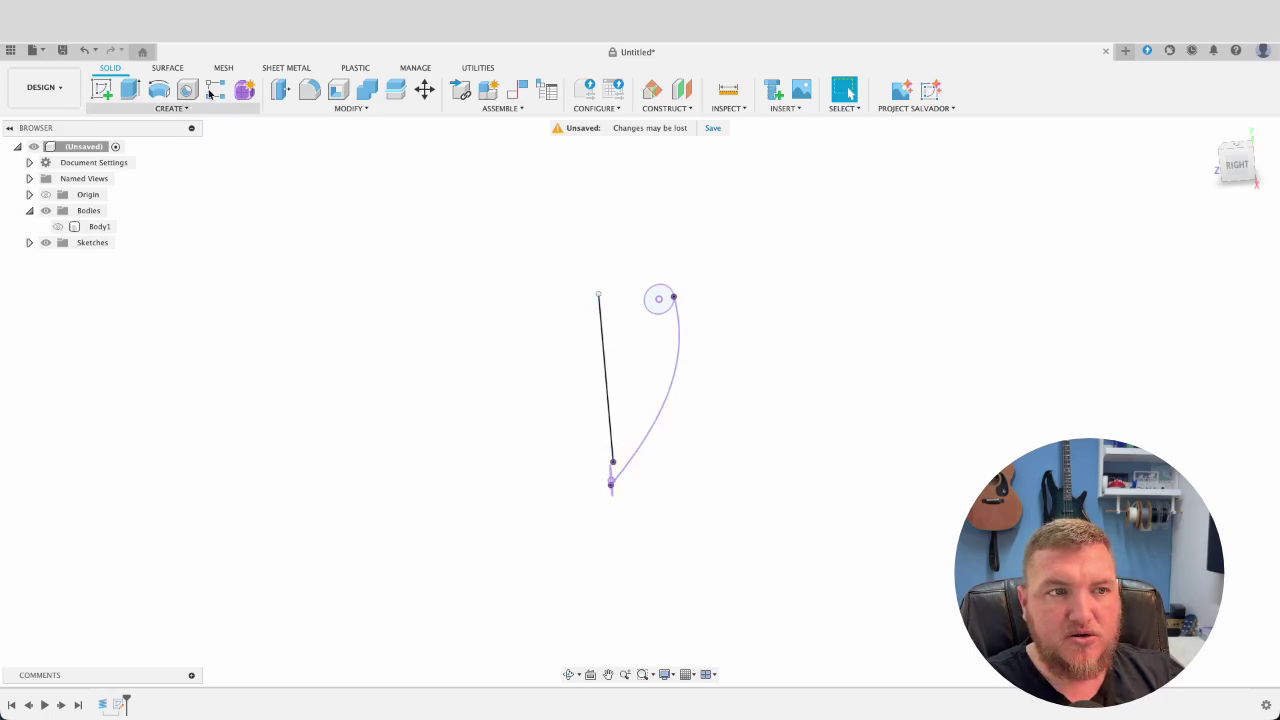
# - Loft a surface between the included helical curve and the vertical sketch line
pyautogui.click(167, 68)
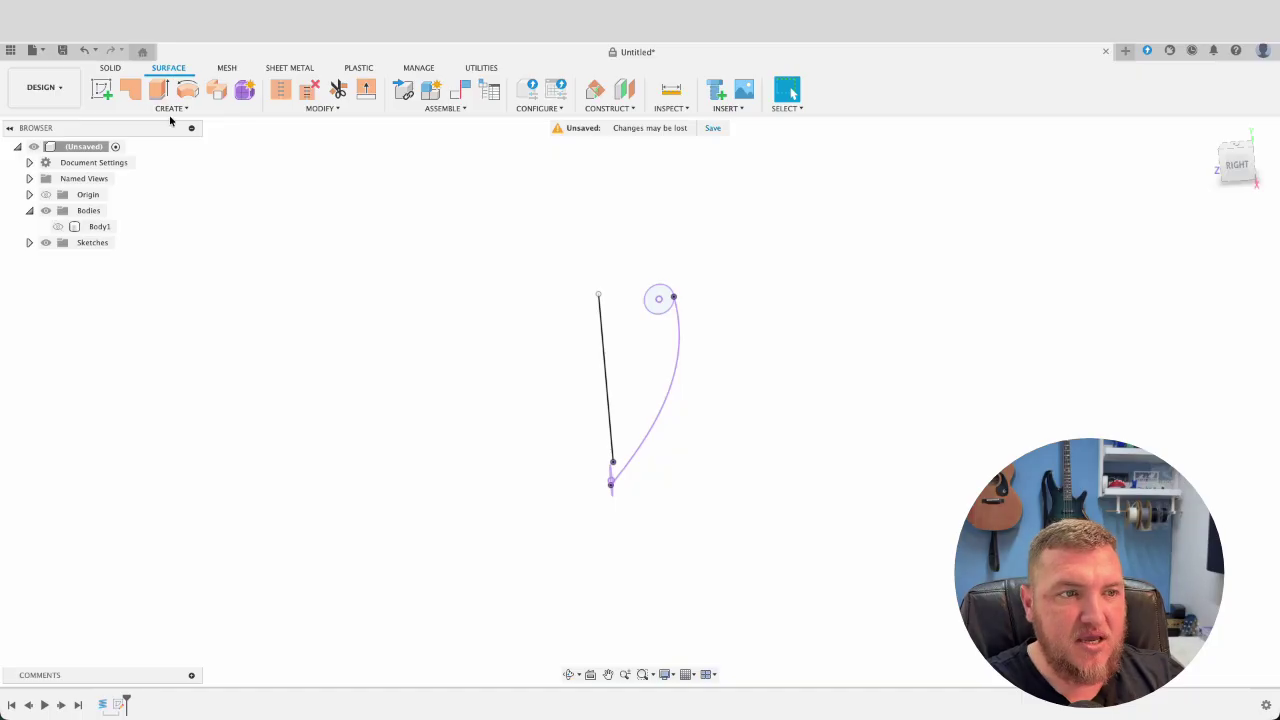
pyautogui.click(170, 108)
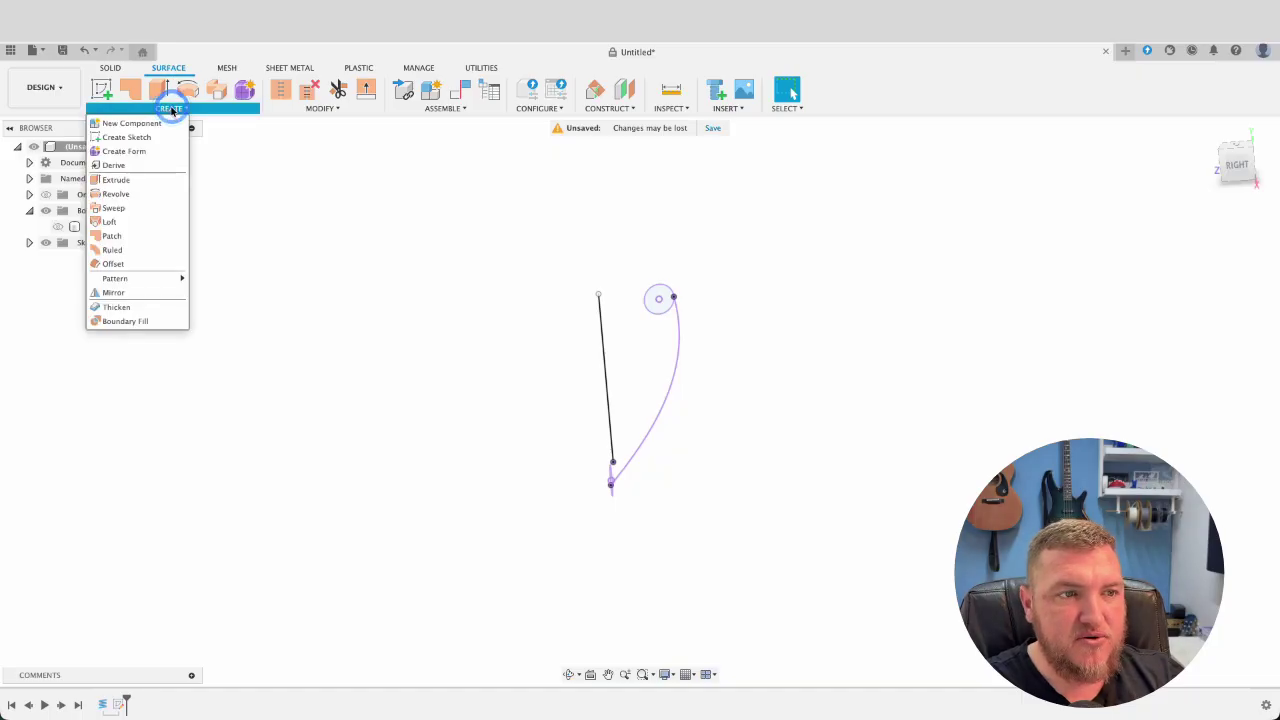
pyautogui.click(110, 221)
pyautogui.click(670, 389)
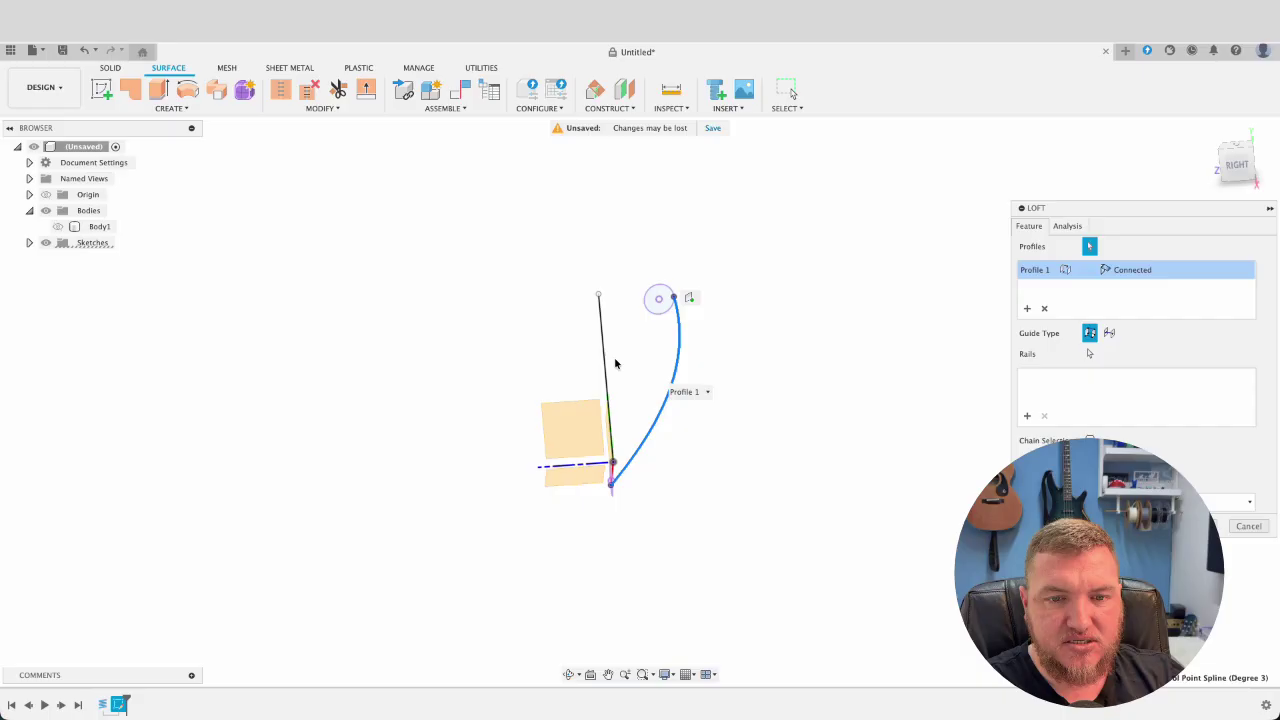
pyautogui.click(603, 358)
pyautogui.keyDown('shift'); pyautogui.moveTo(791, 341); pyautogui.dragTo(721, 332, button='middle'); pyautogui.keyUp('shift')
pyautogui.press('Return')
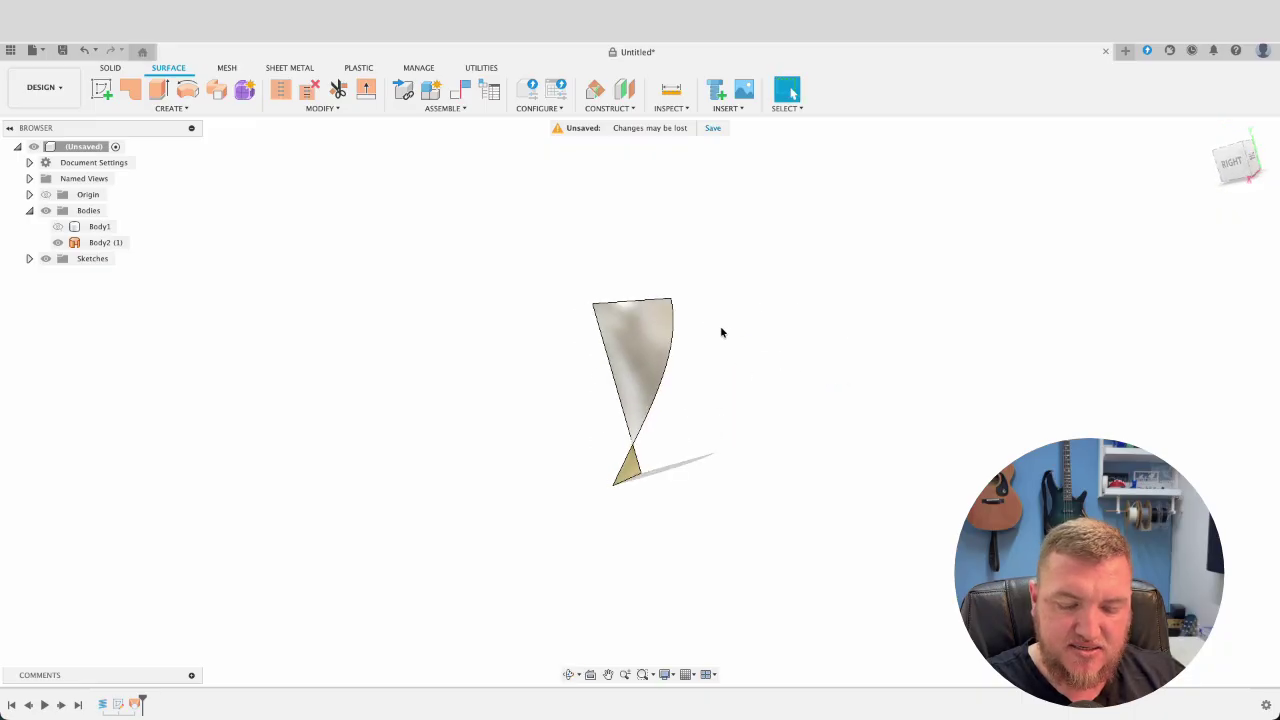
# - Thicken the lofted surface by 3 mm on one side as a new body
pyautogui.write('sthi')
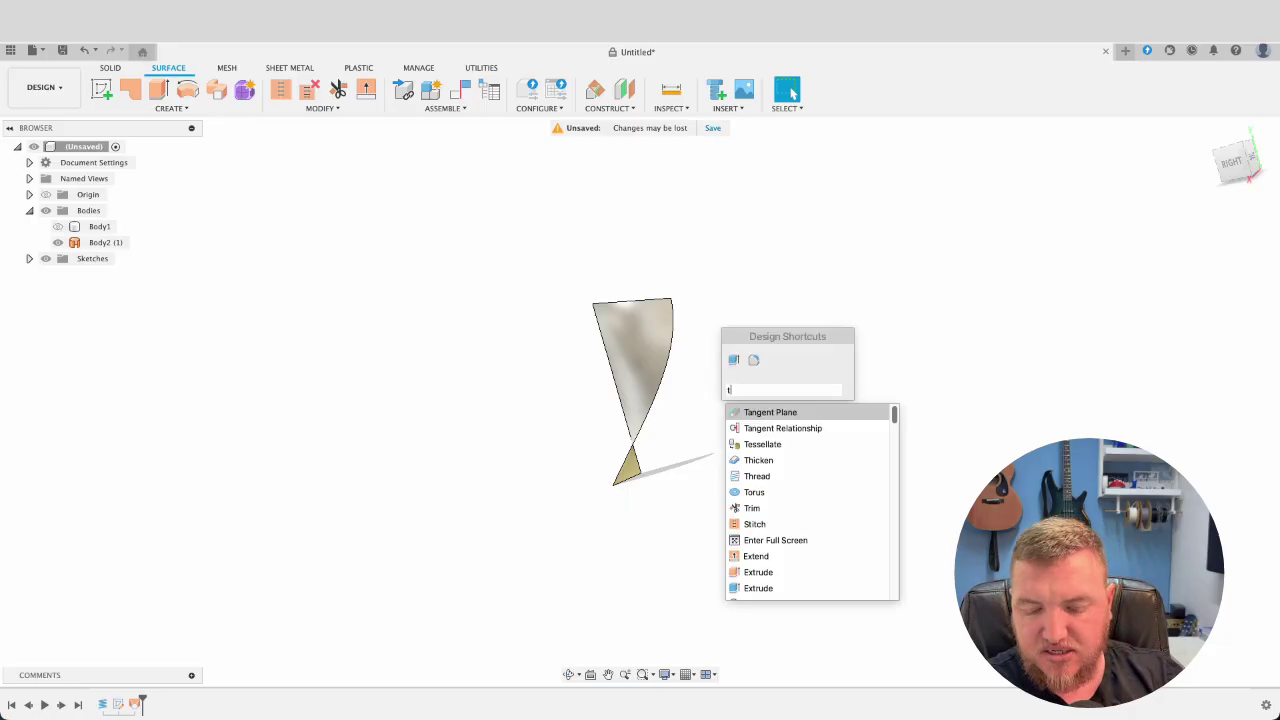
pyautogui.click(758, 412)
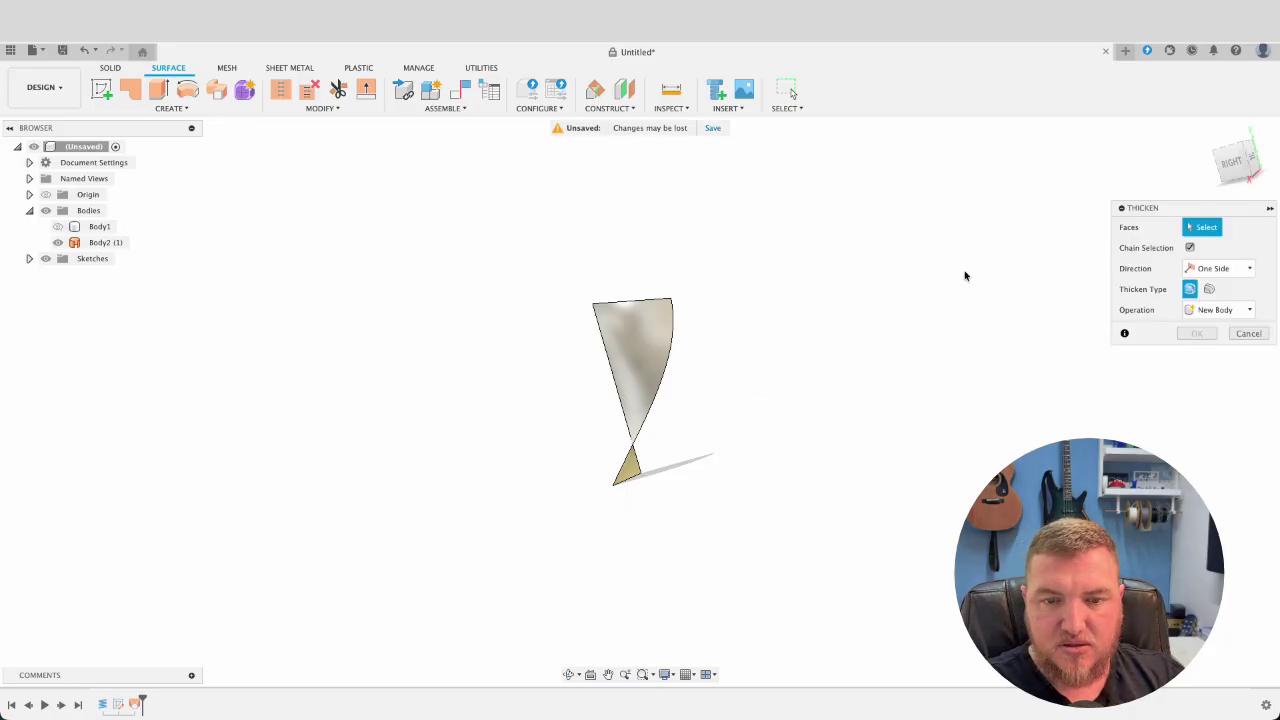
pyautogui.click(666, 347)
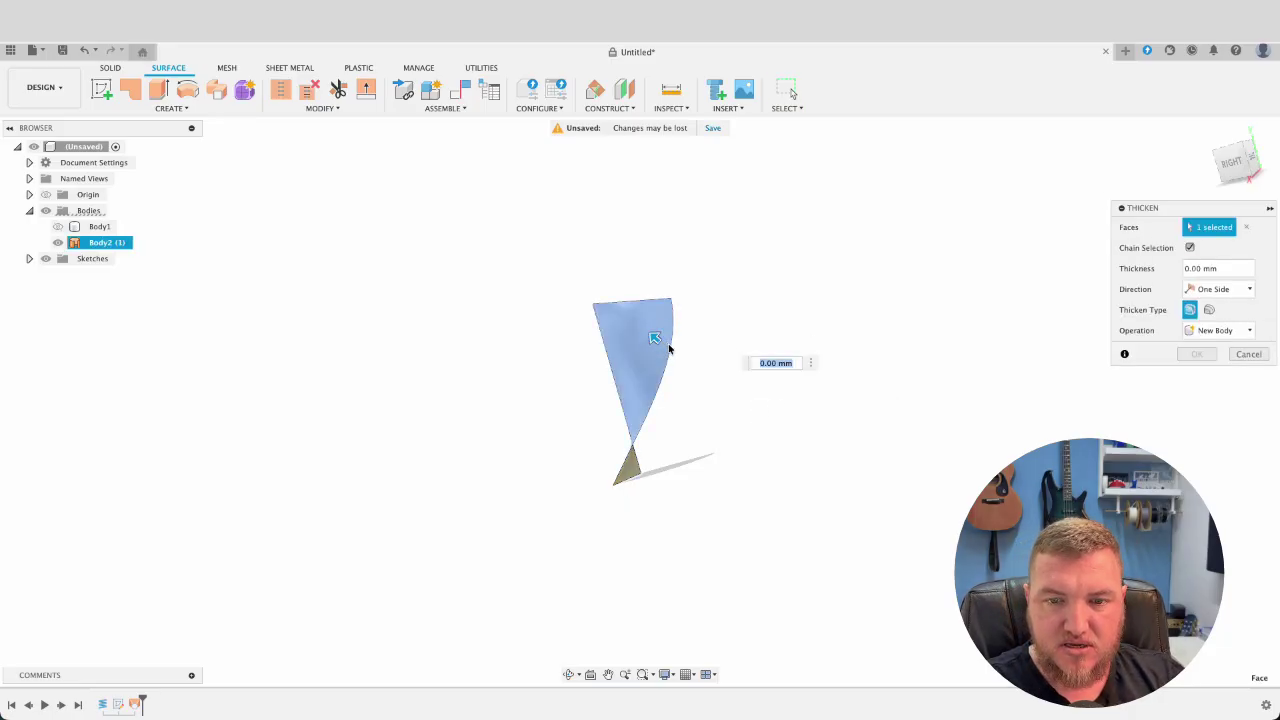
pyautogui.write('3')
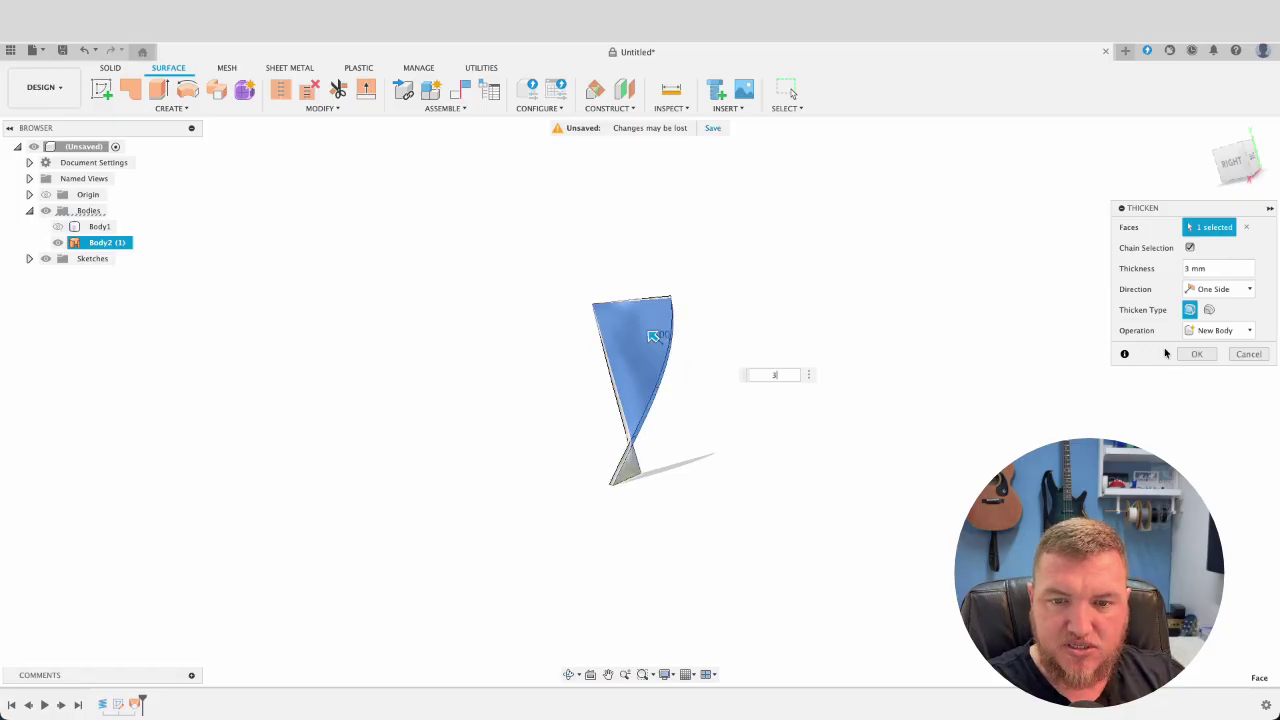
pyautogui.click(1196, 354)
# - Set up a circular pattern of the thickened blade body around its straight vertical inner edge
pyautogui.keyDown('shift'); pyautogui.moveTo(881, 290); pyautogui.dragTo(985, 392, button='middle'); pyautogui.keyUp('shift')
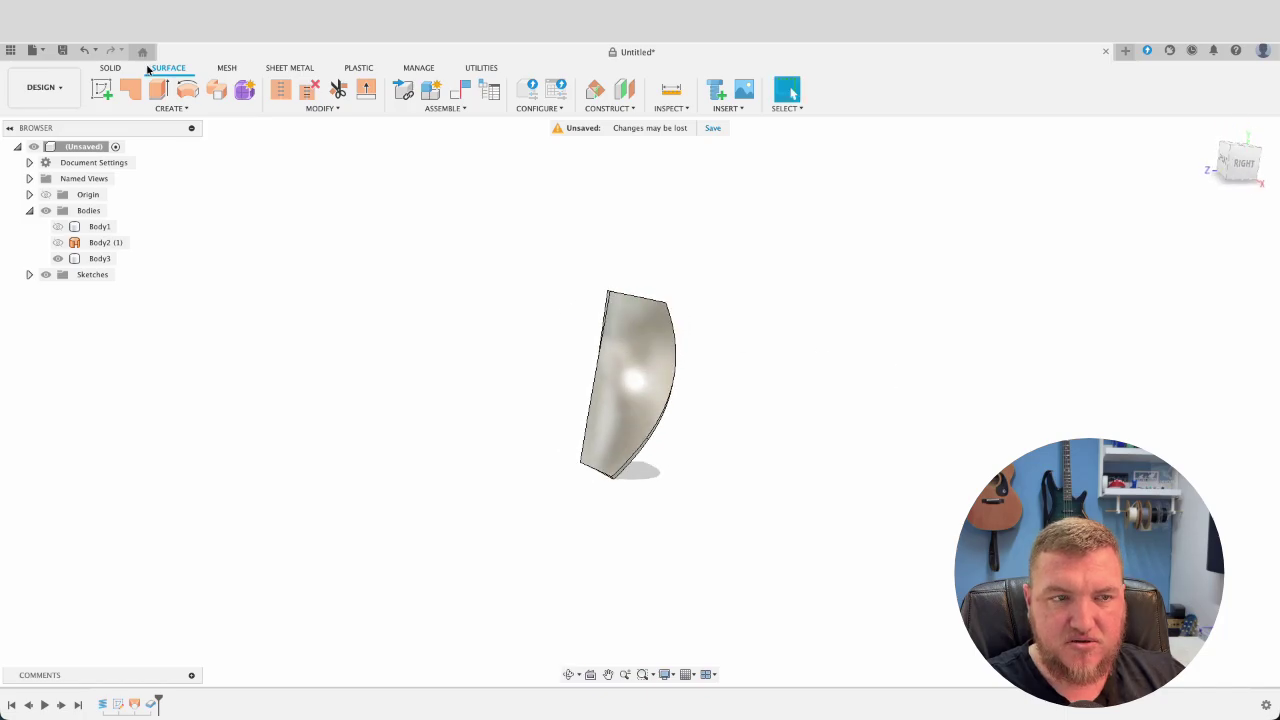
pyautogui.click(110, 67)
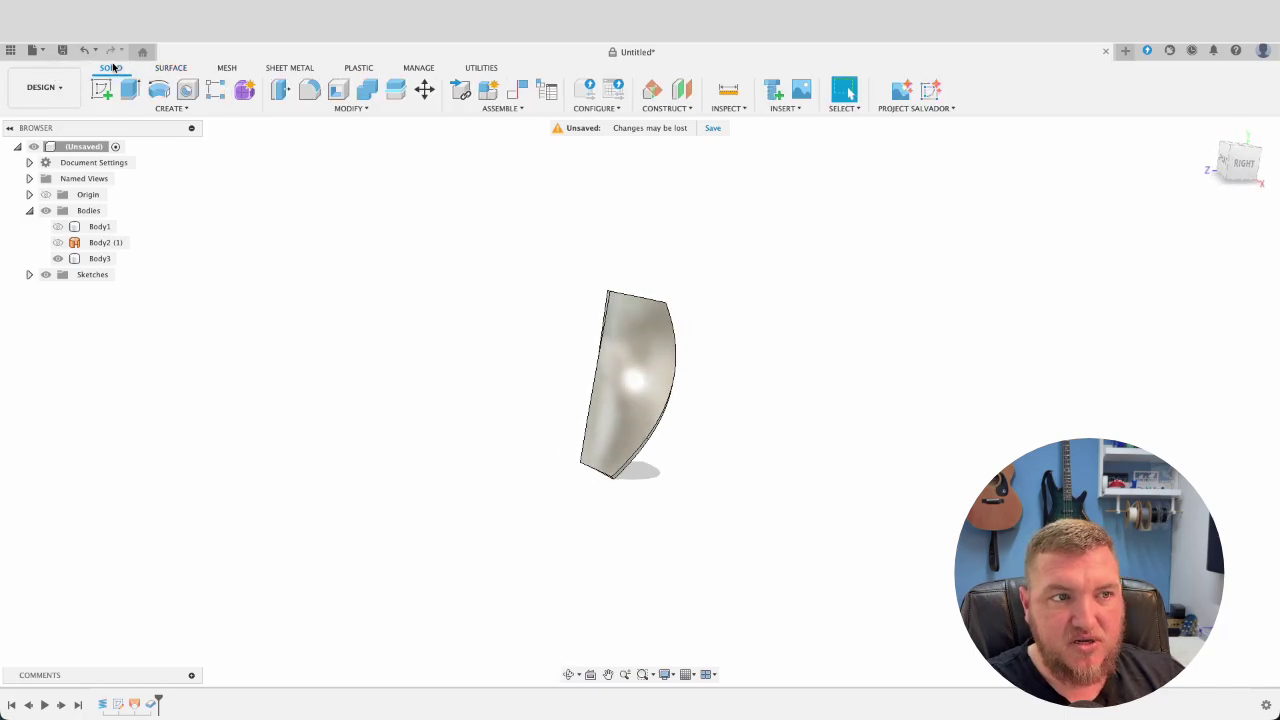
pyautogui.click(160, 107)
pyautogui.moveTo(160, 391)
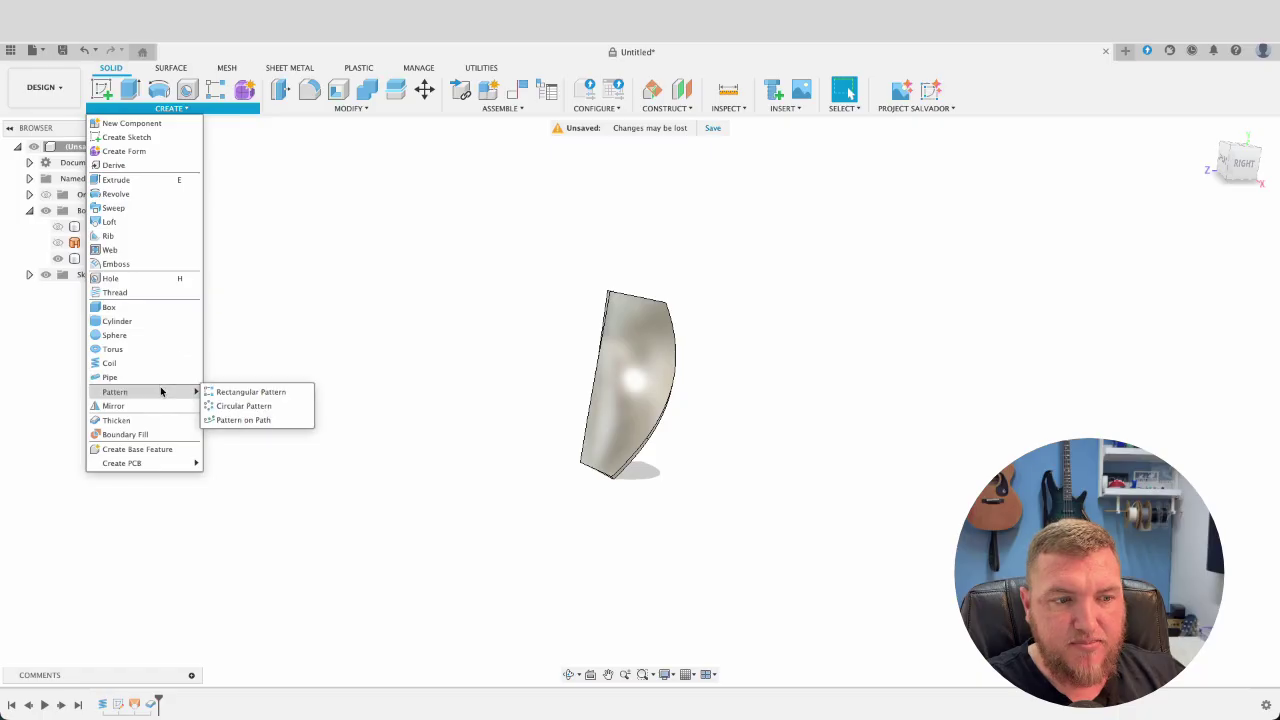
pyautogui.click(240, 405)
pyautogui.click(668, 346)
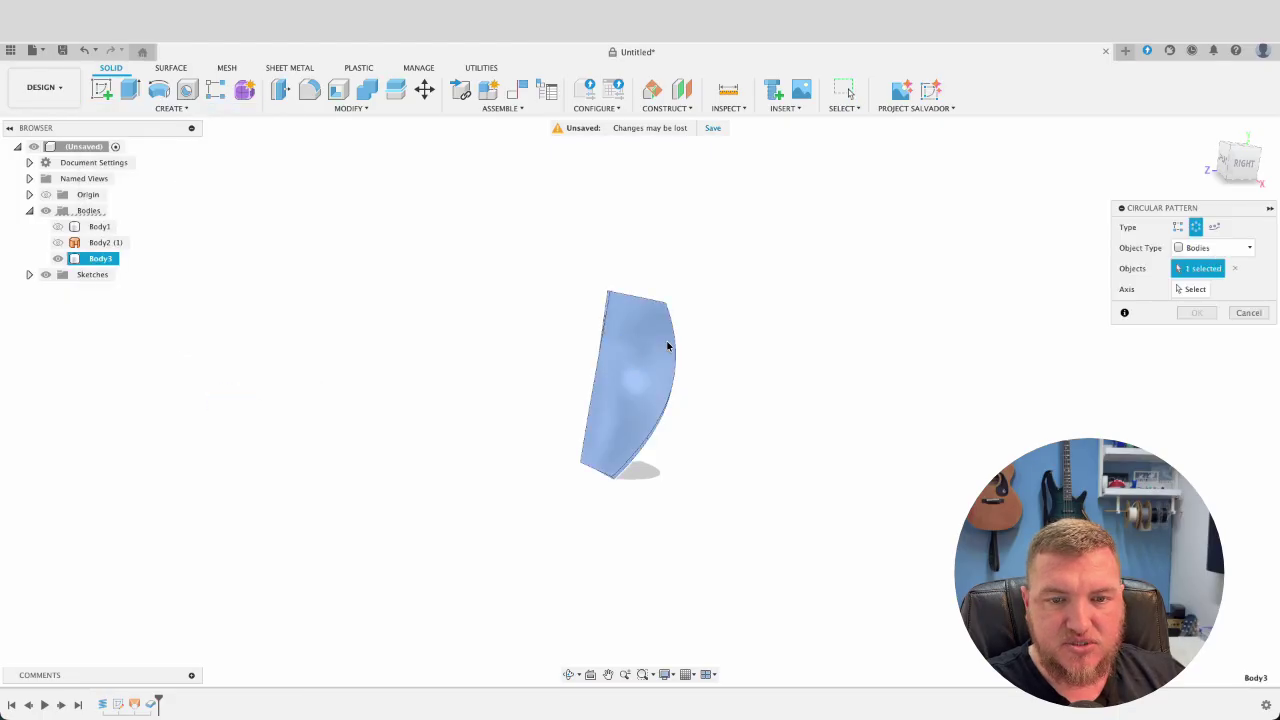
pyautogui.click(1192, 289)
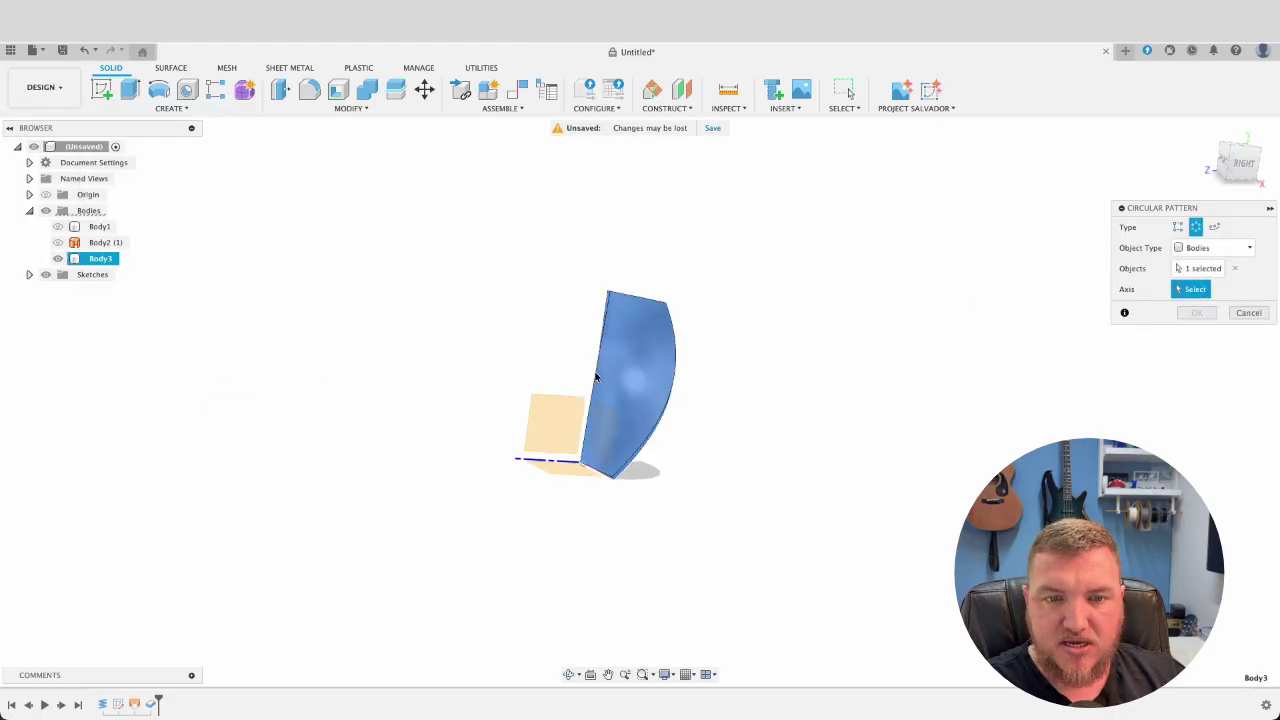
pyautogui.click(593, 374)
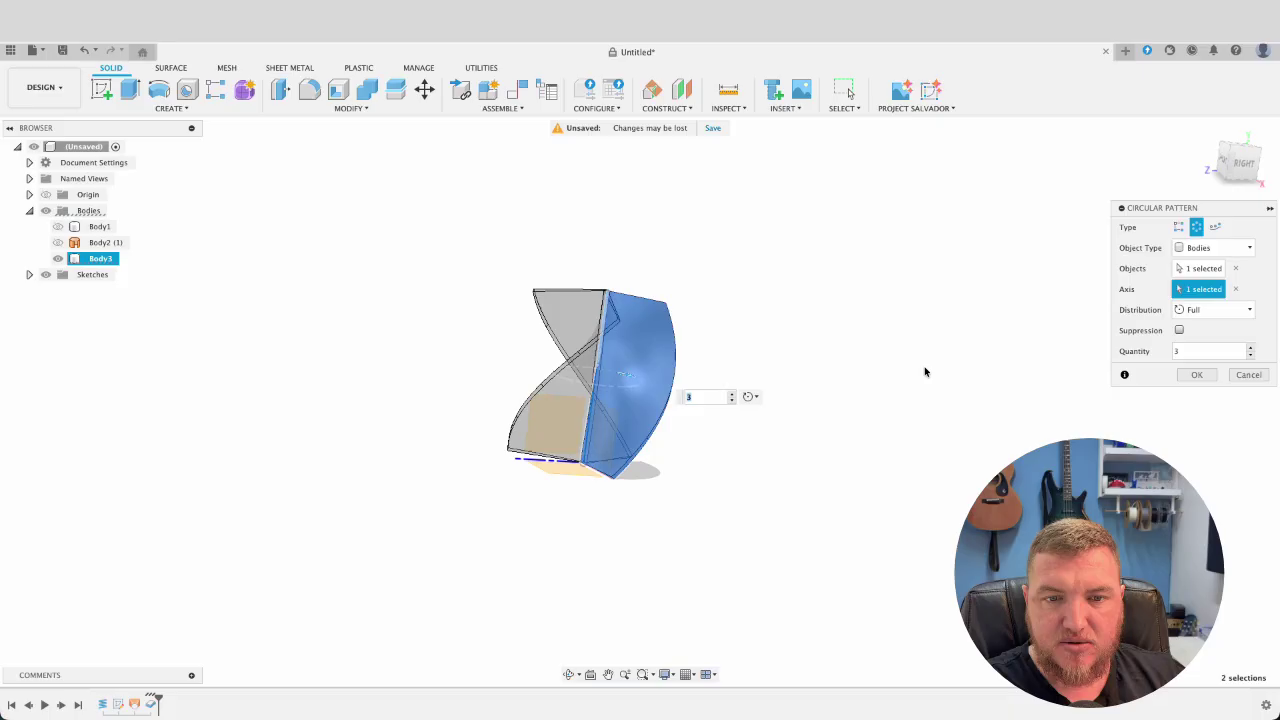
# - Set the circular pattern quantity to 20 with full distribution and create the copies
pyautogui.click(1250, 347)
pyautogui.click(1250, 347)
pyautogui.click(1250, 347)
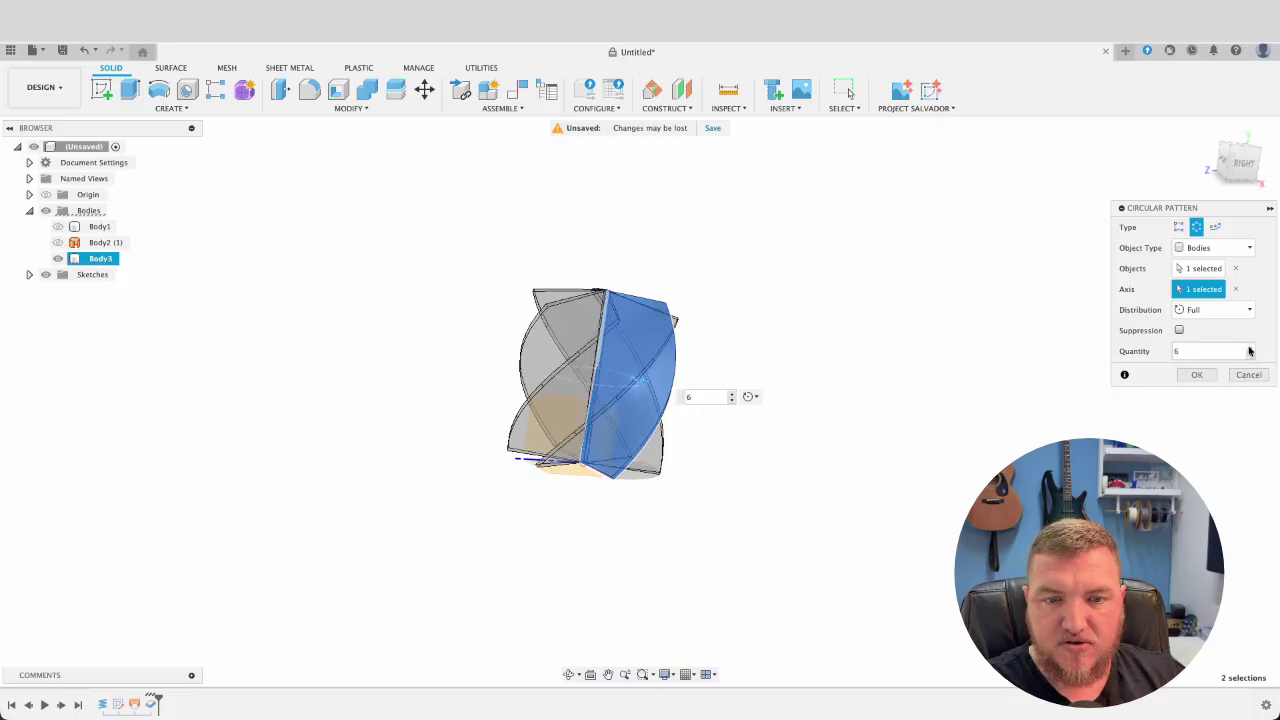
pyautogui.click(1250, 347)
pyautogui.click(1250, 347)
pyautogui.click(1250, 347)
pyautogui.click(1250, 347)
pyautogui.click(1250, 347)
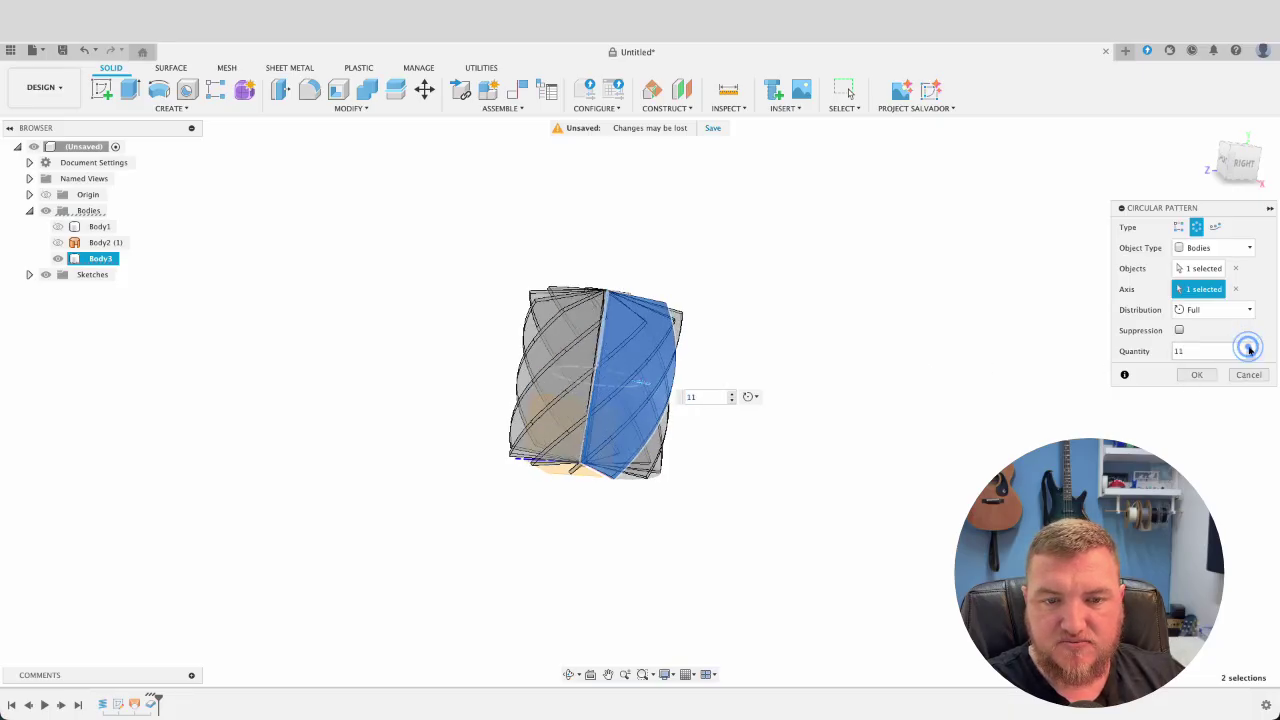
pyautogui.click(1250, 347)
pyautogui.click(1250, 347)
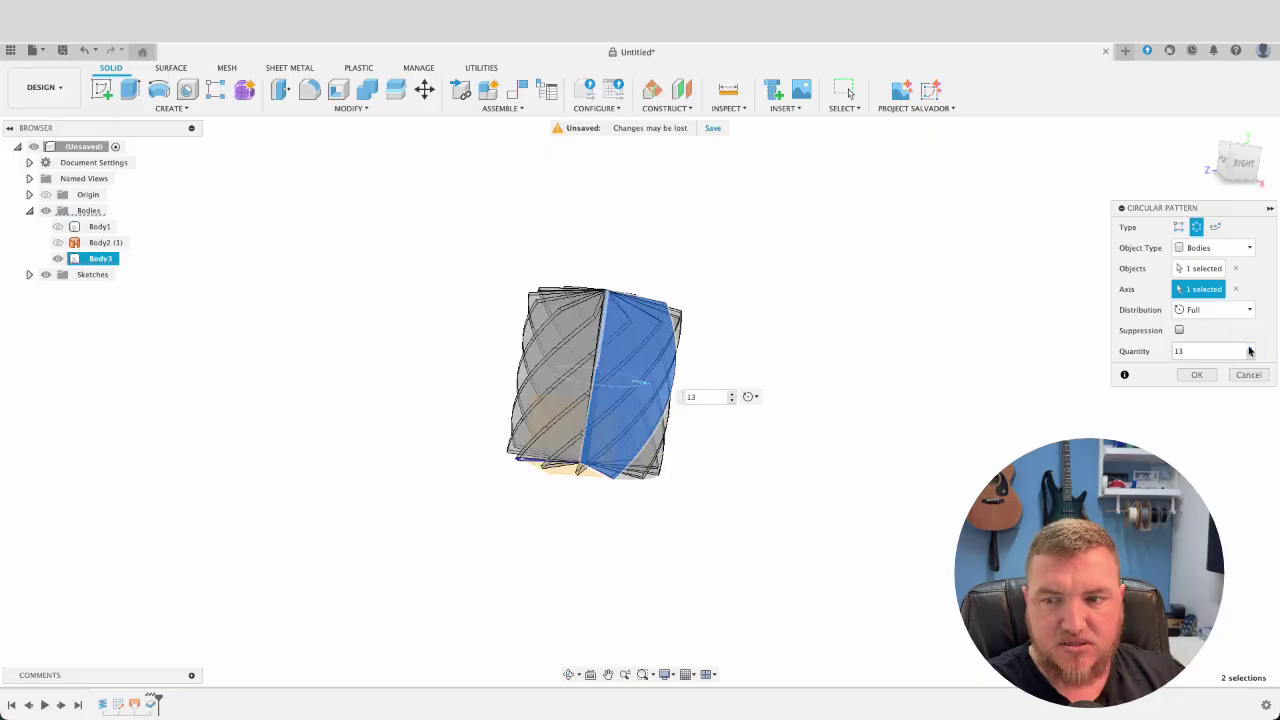
pyautogui.click(1251, 348)
pyautogui.click(1251, 348)
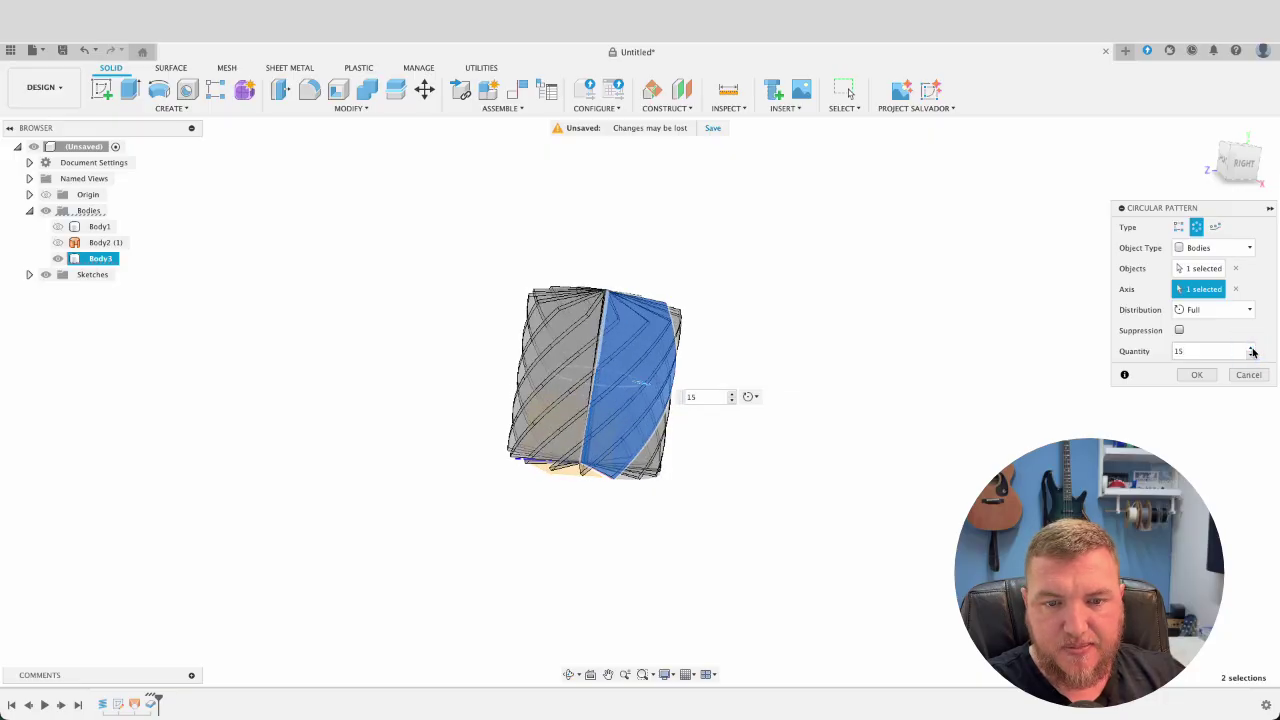
pyautogui.click(1251, 348)
pyautogui.click(1251, 348)
pyautogui.click(1251, 348)
pyautogui.click(1251, 348)
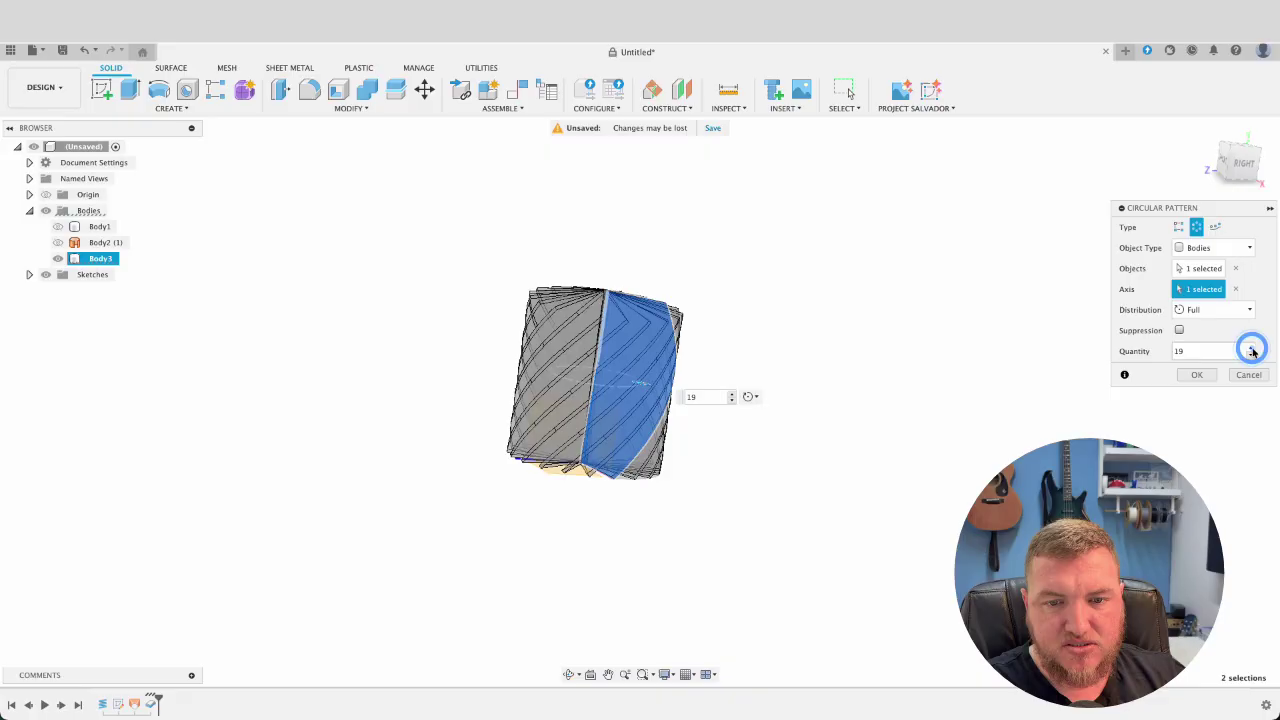
pyautogui.click(1251, 348)
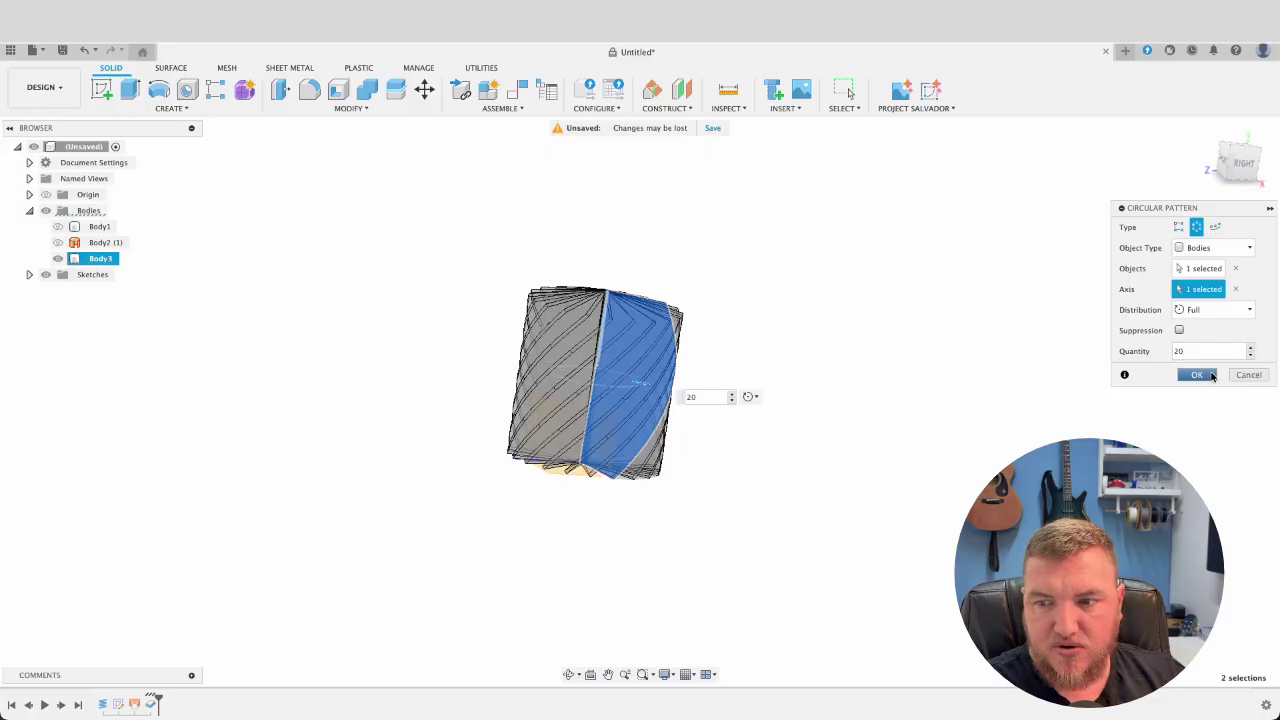
pyautogui.click(1198, 375)
# - Combine the blades Body3 through Body21 into one body with the Join operation, leaving Body22 out
pyautogui.keyDown('shift'); pyautogui.moveTo(801, 279); pyautogui.dragTo(742, 309, button='middle'); pyautogui.keyUp('shift')
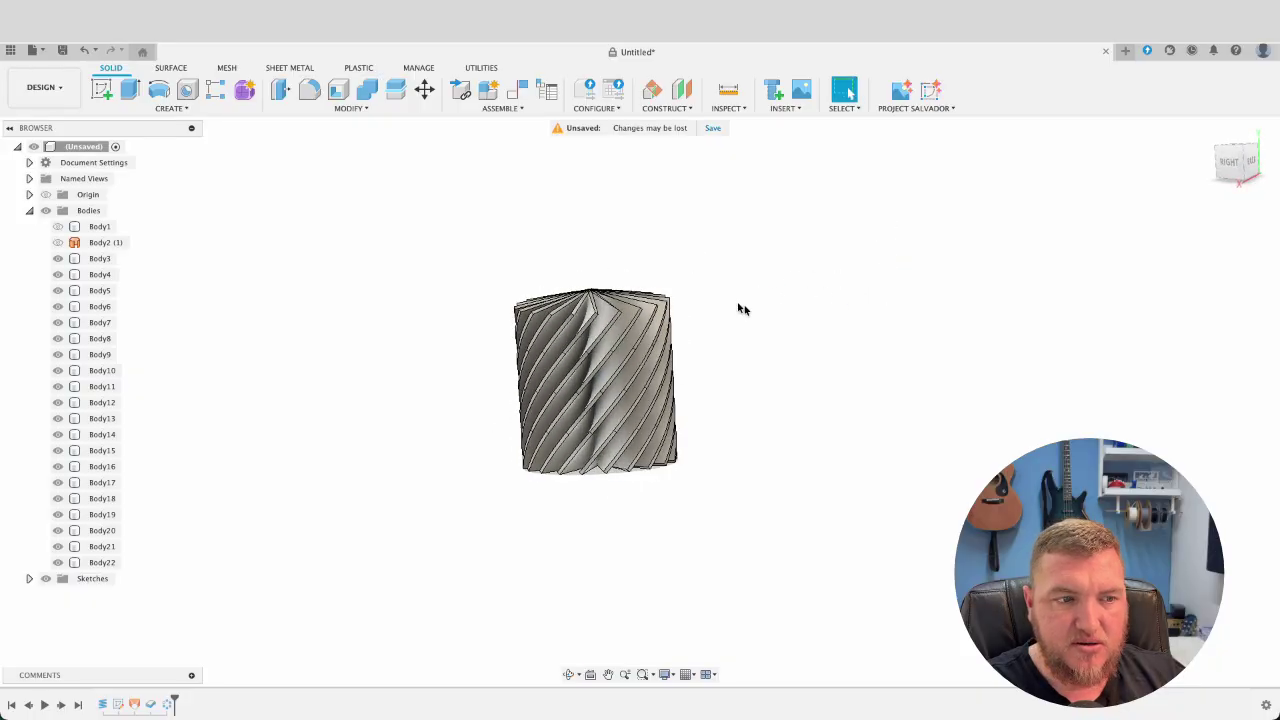
pyautogui.click(368, 87)
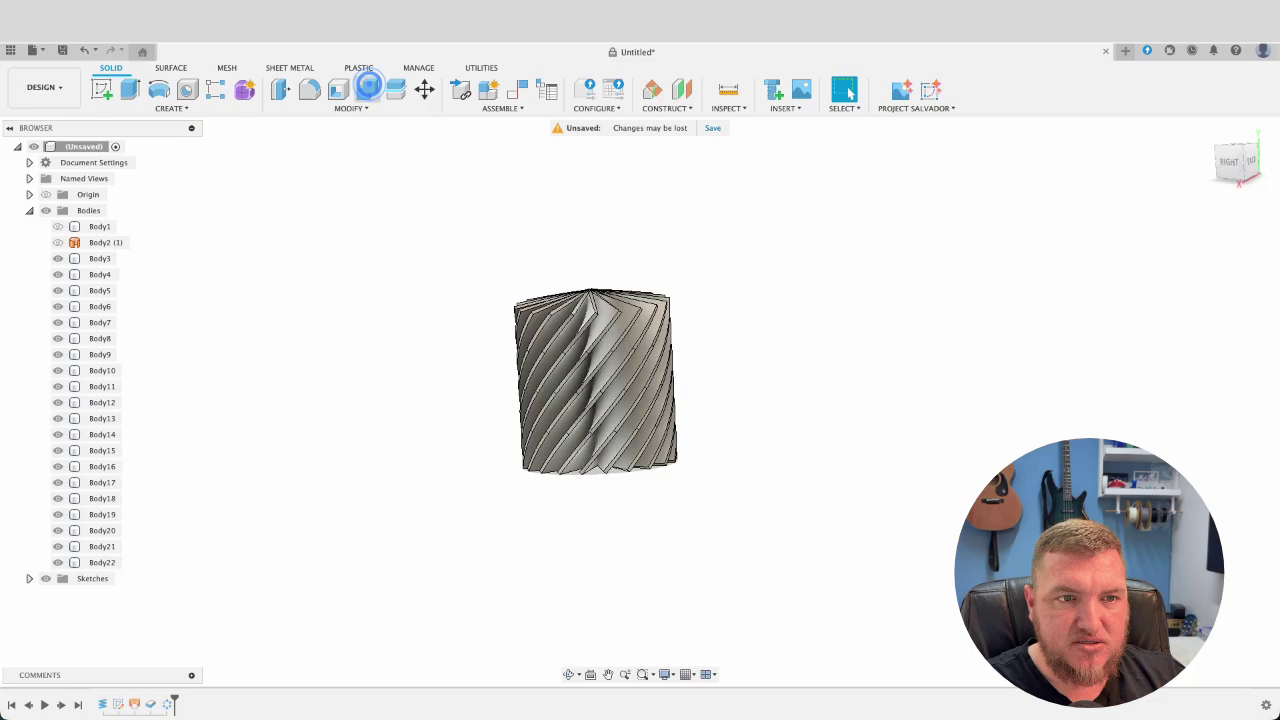
pyautogui.click(99, 259)
pyautogui.click(99, 274)
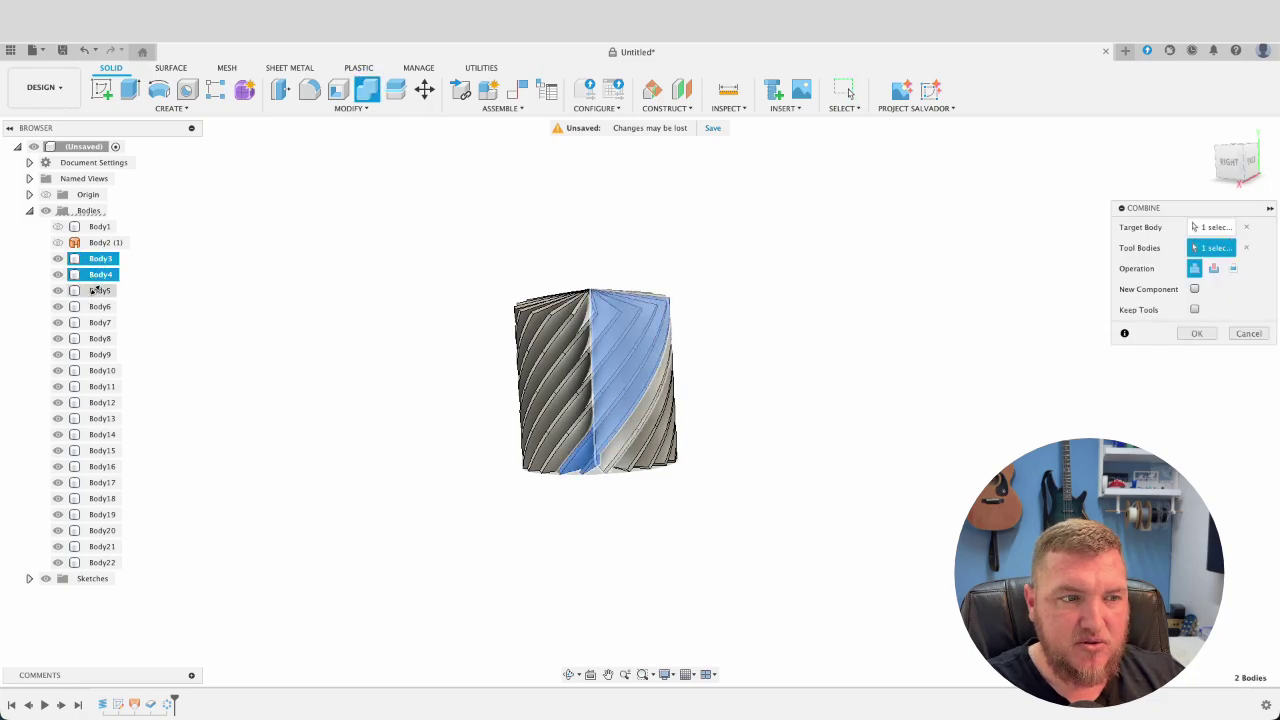
pyautogui.click(99, 290)
pyautogui.click(99, 306)
pyautogui.click(99, 322)
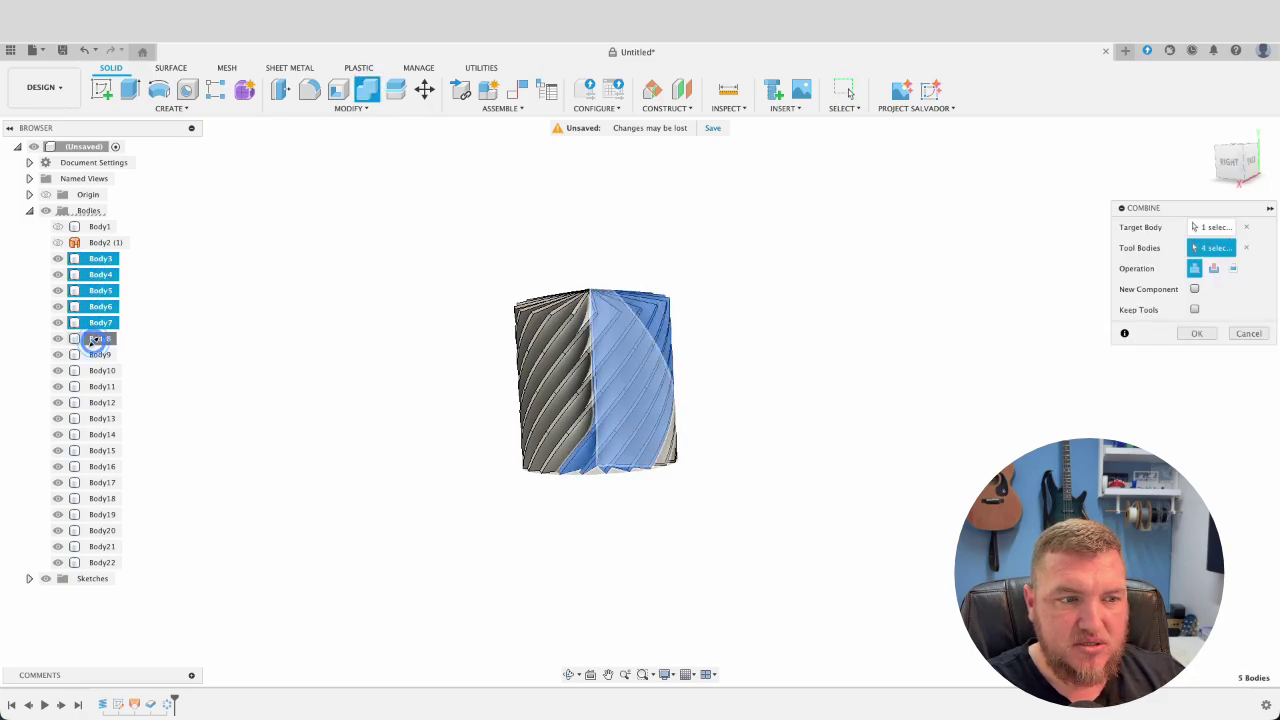
pyautogui.click(99, 338)
pyautogui.click(99, 354)
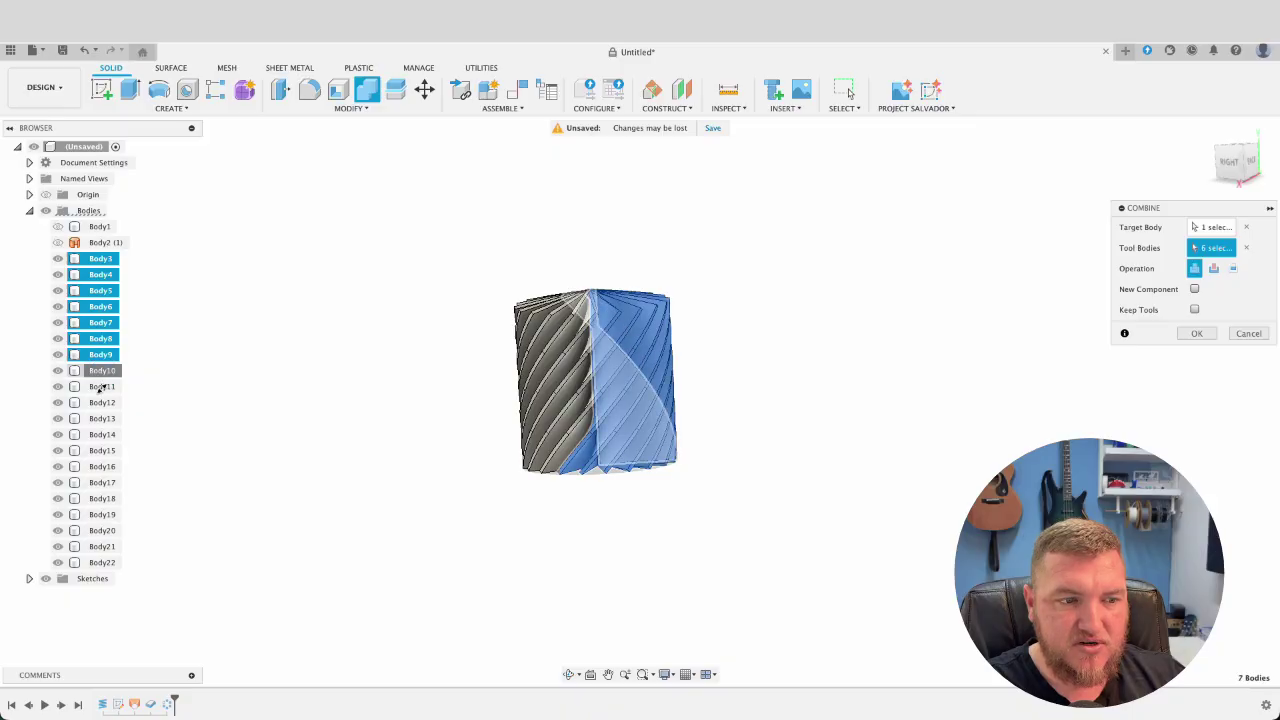
pyautogui.click(101, 370)
pyautogui.click(102, 386)
pyautogui.click(101, 402)
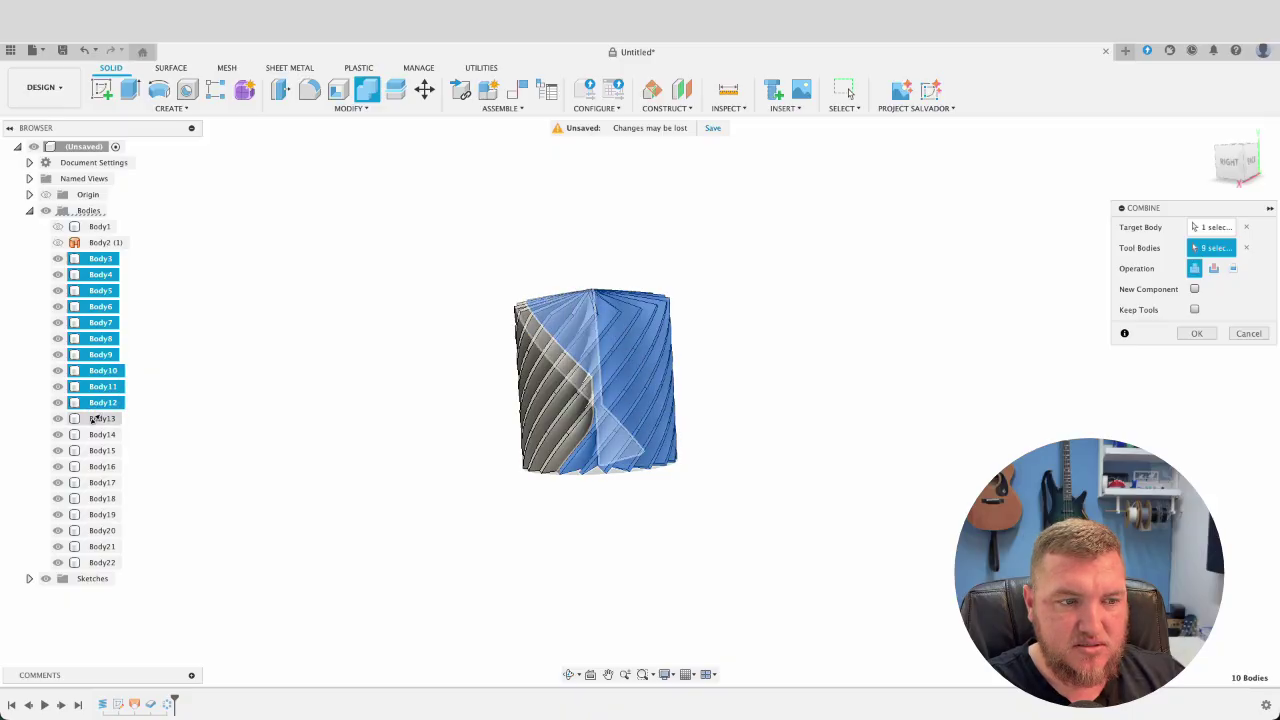
pyautogui.click(101, 418)
pyautogui.click(100, 436)
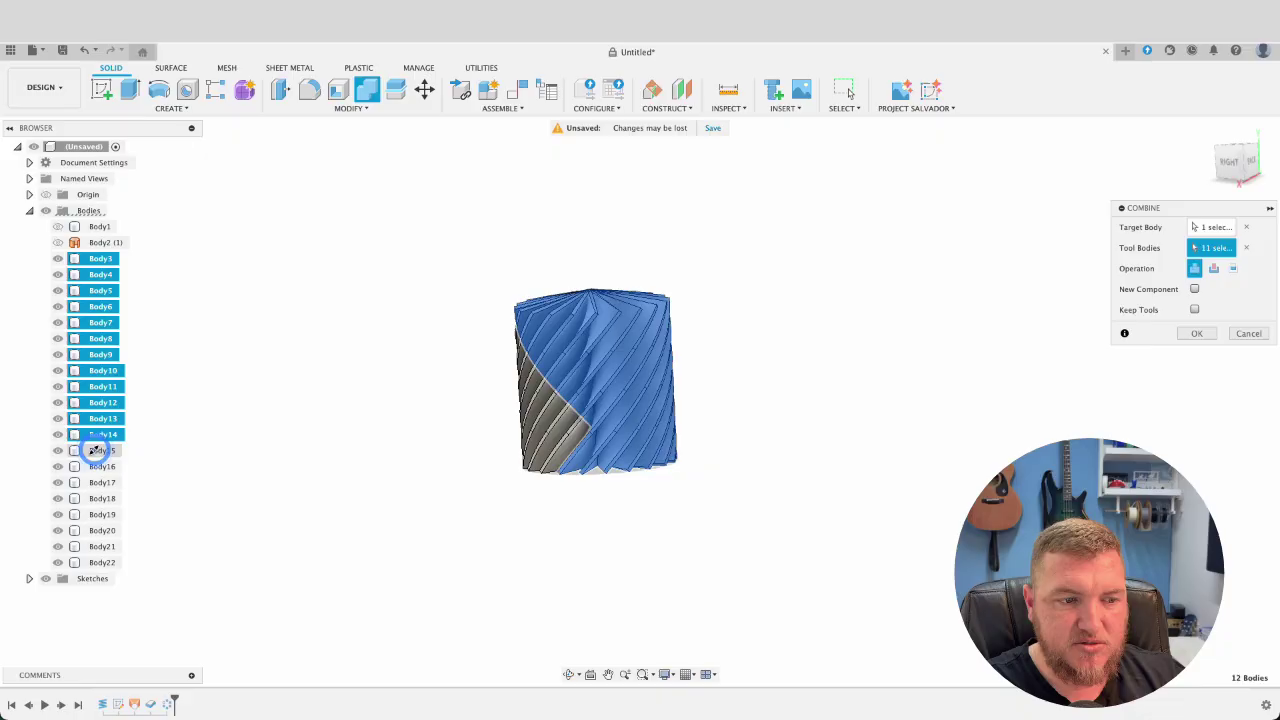
pyautogui.click(100, 451)
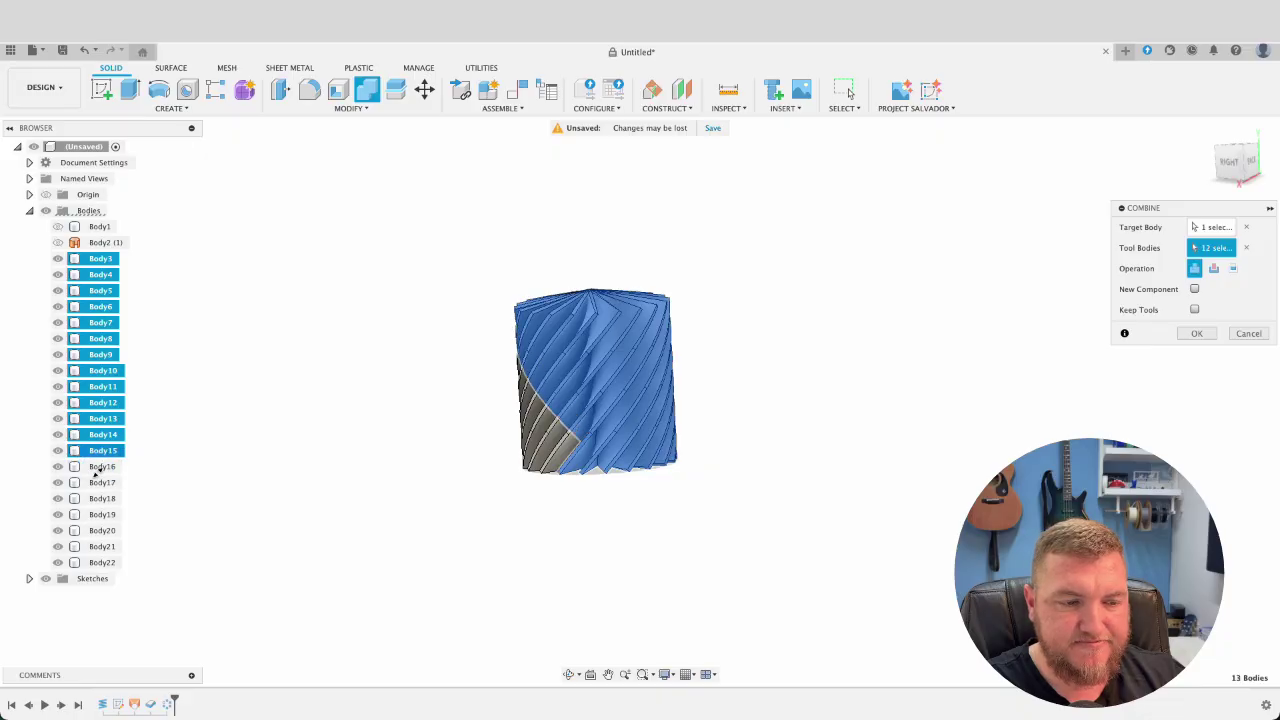
pyautogui.click(100, 467)
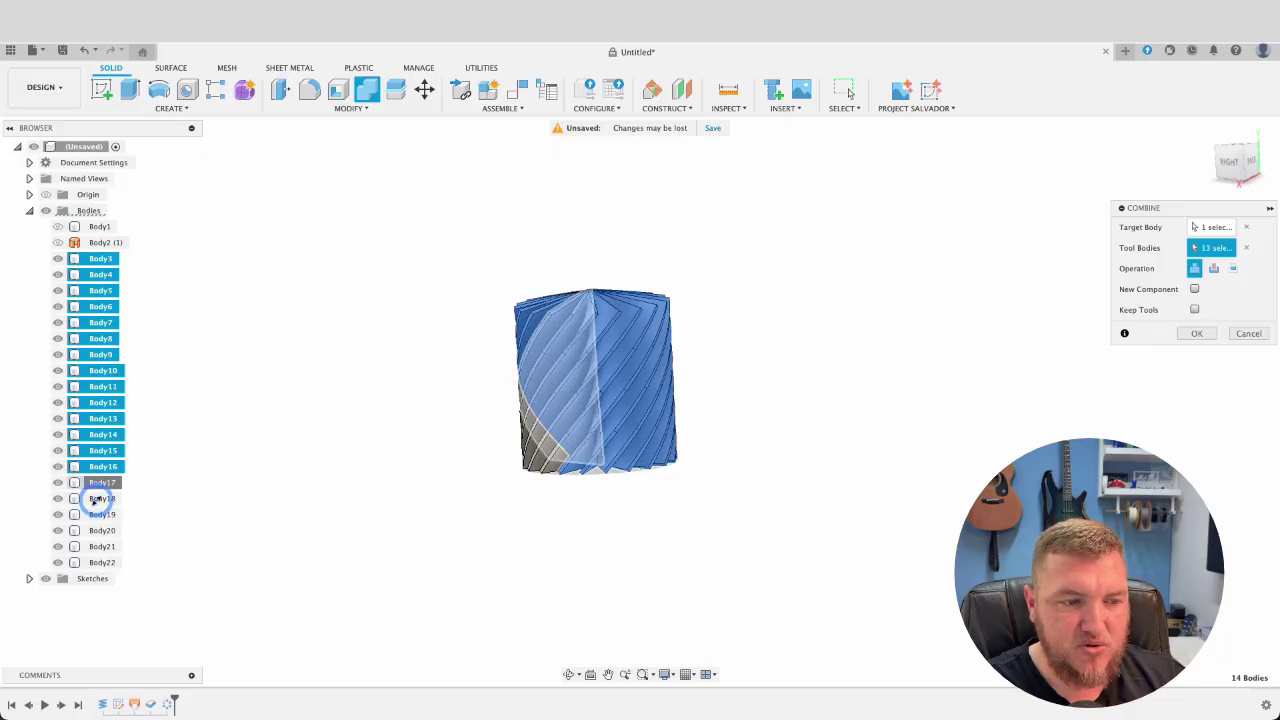
pyautogui.click(100, 483)
pyautogui.click(100, 499)
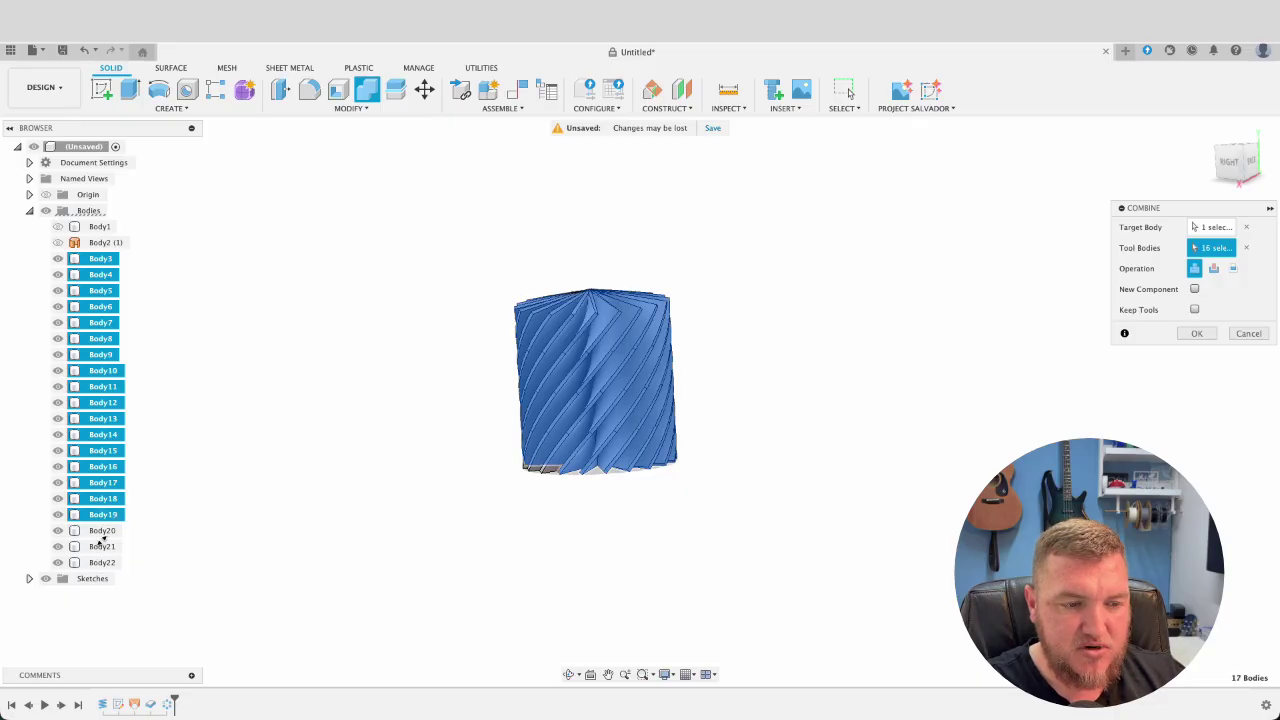
pyautogui.click(101, 547)
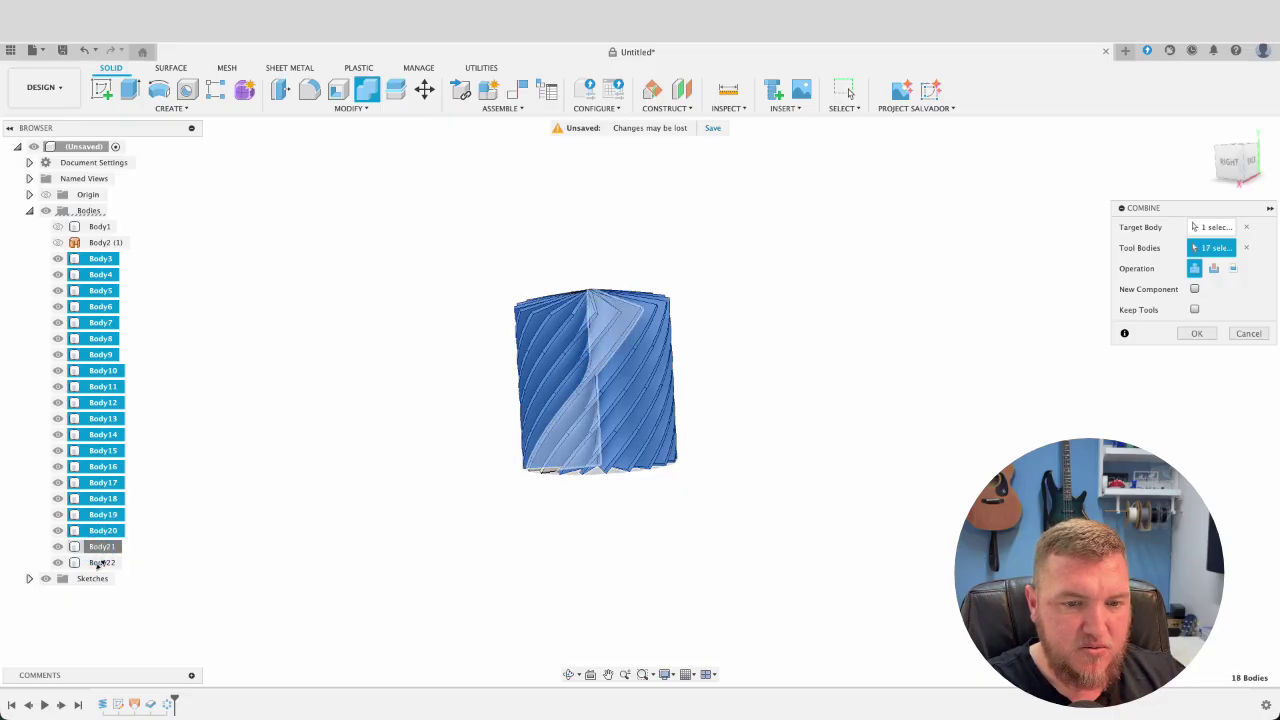
pyautogui.click(101, 563)
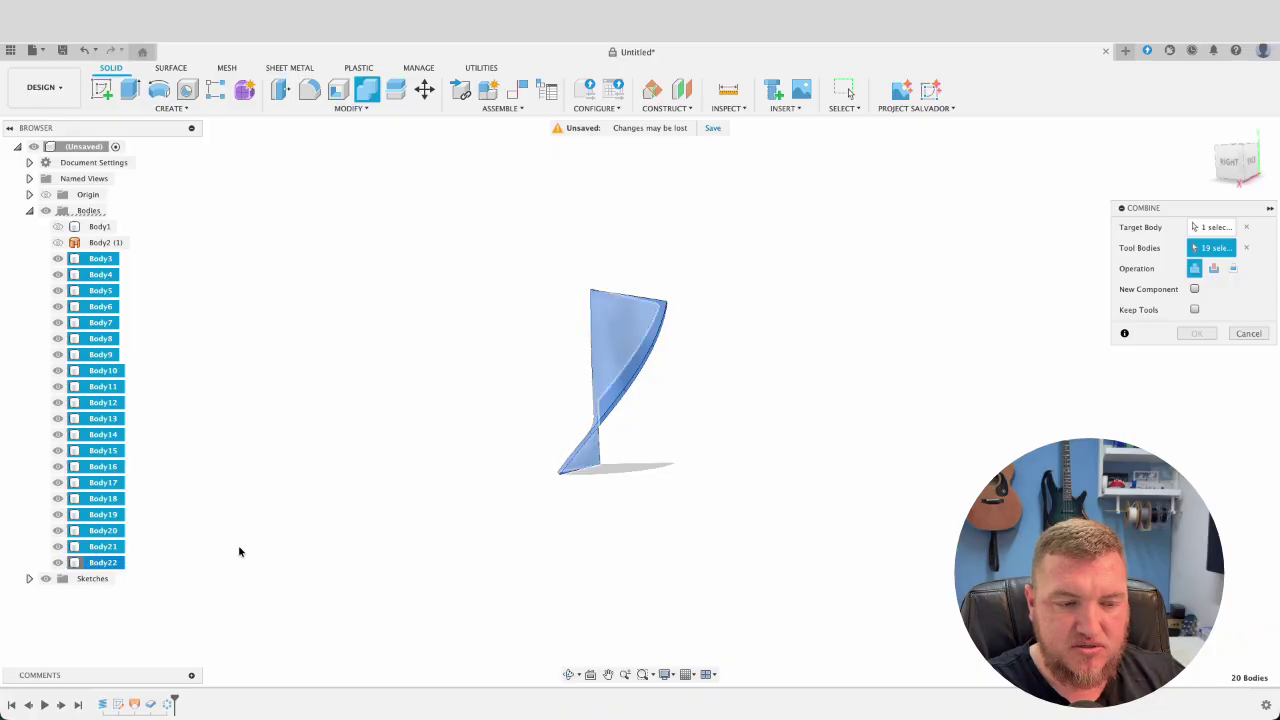
pyautogui.click(160, 563)
pyautogui.click(1186, 334)
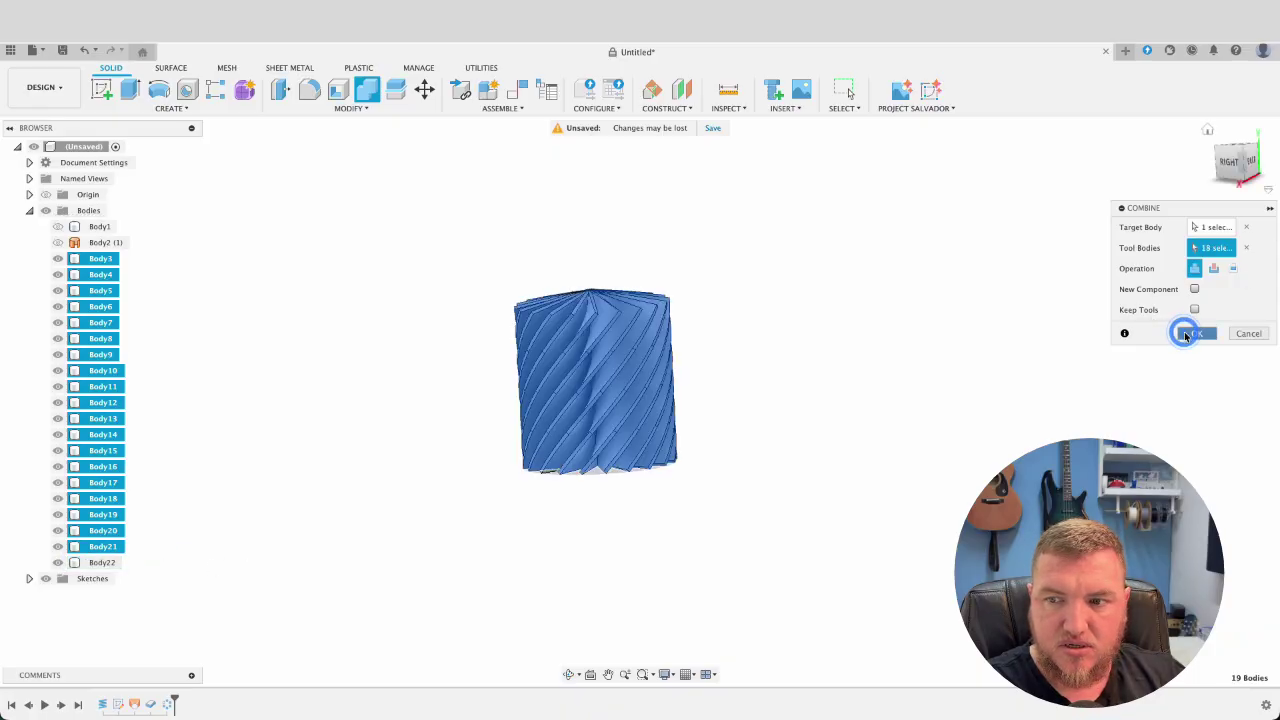
# - Combine Body22 with the joined blade body Body3, using Body22 as the target body
pyautogui.click(365, 90)
pyautogui.click(102, 274)
pyautogui.click(100, 258)
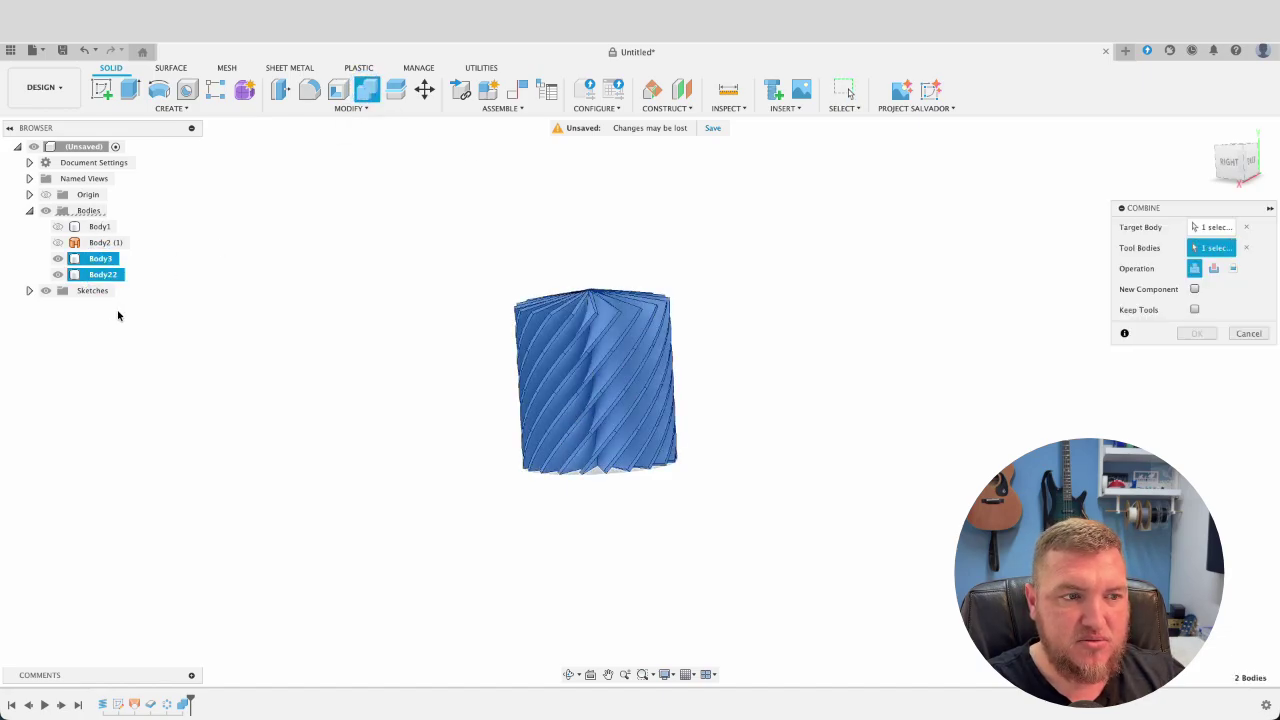
pyautogui.click(99, 226)
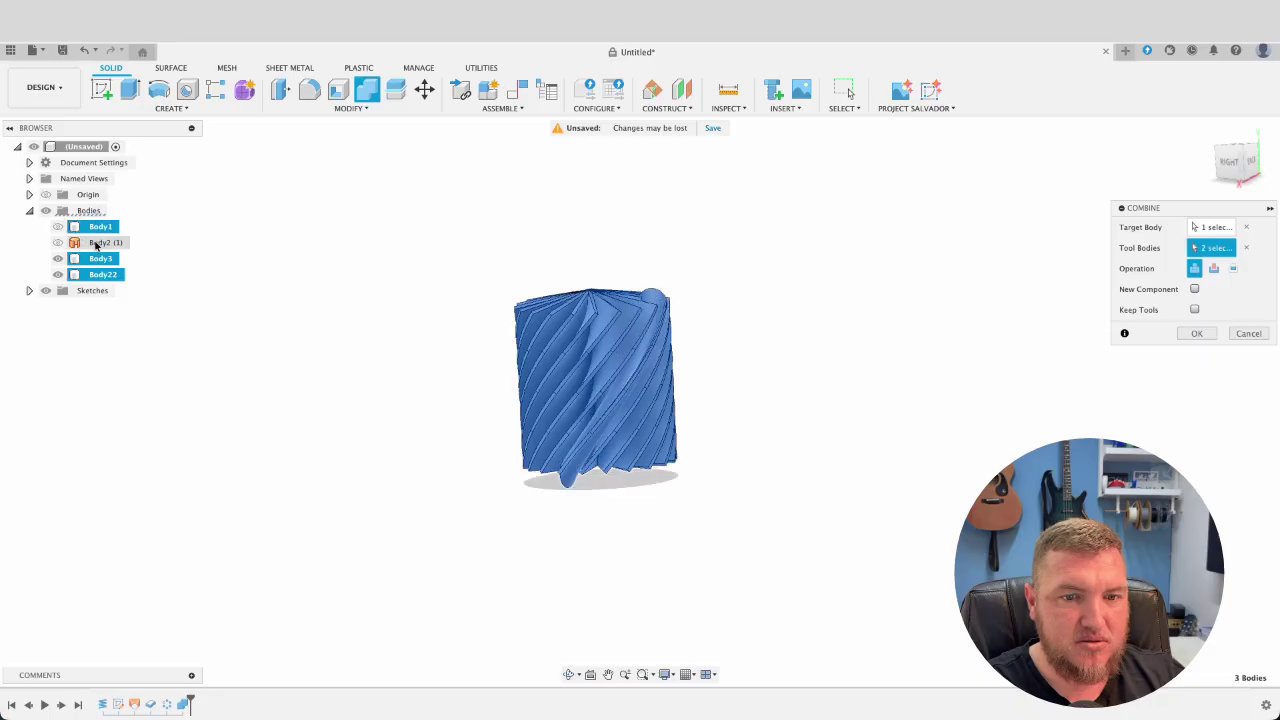
pyautogui.click(99, 226)
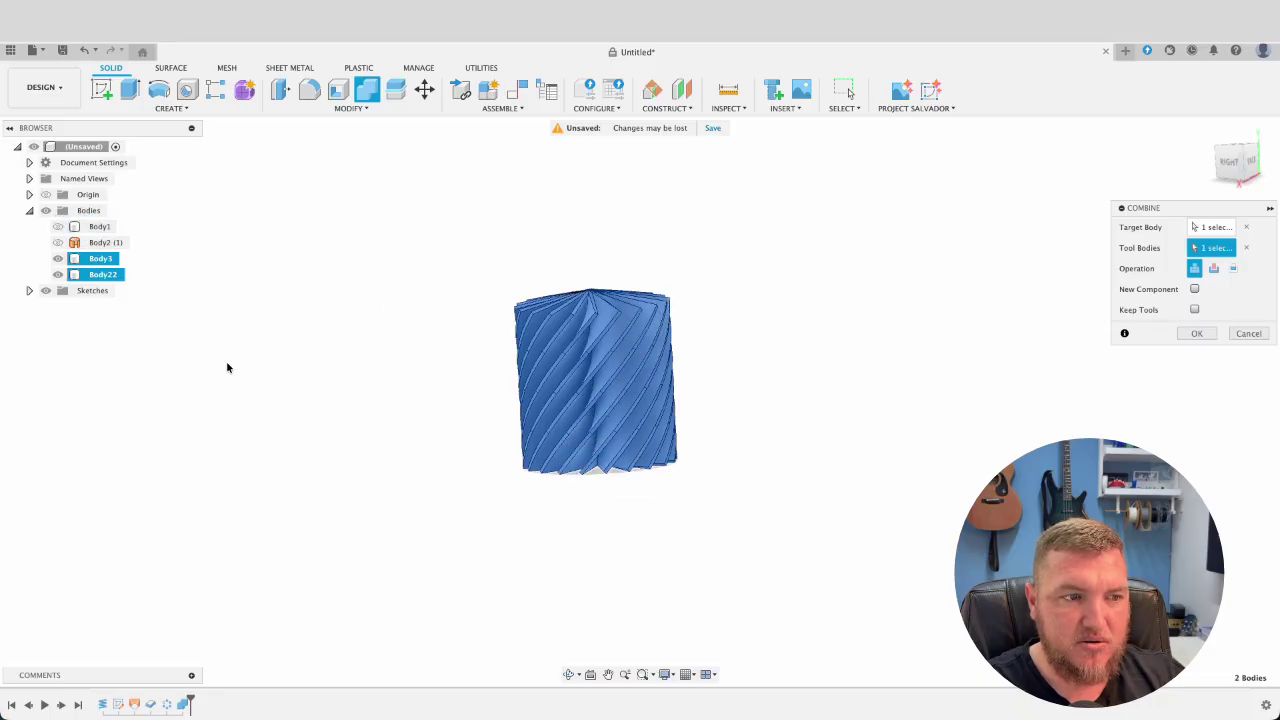
pyautogui.press('Return')
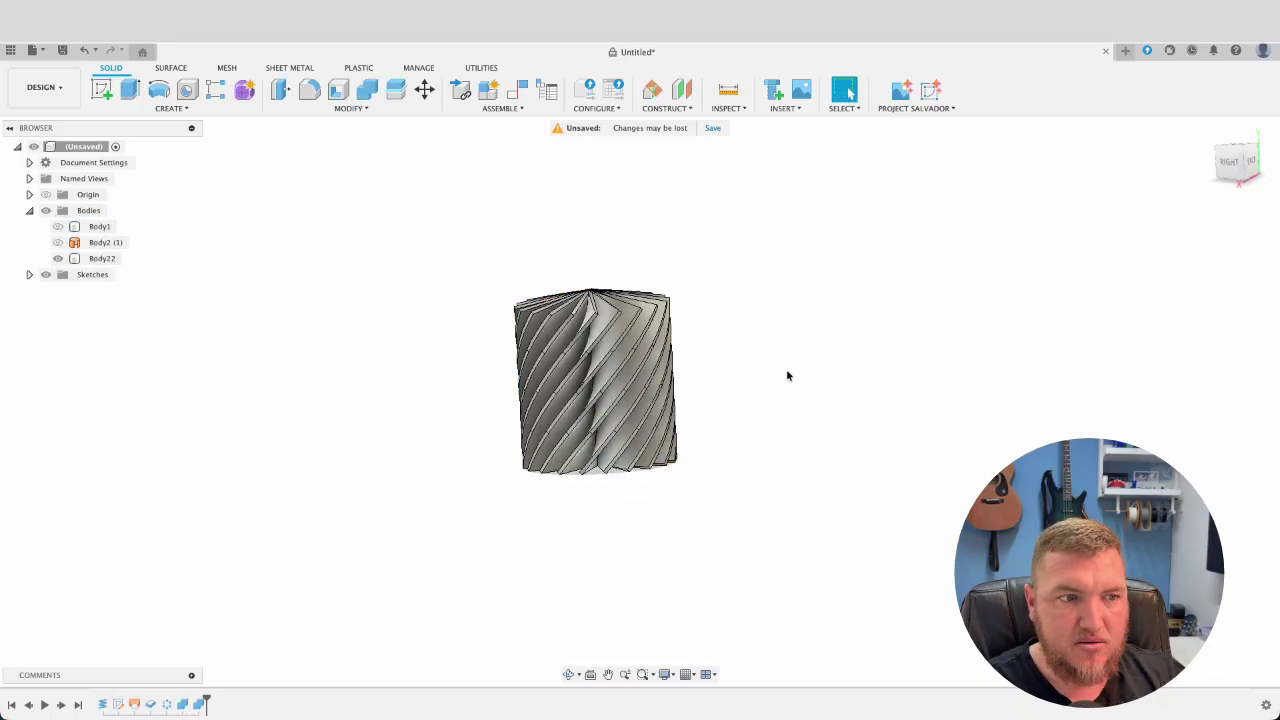
# - Create a new sketch on the front XY origin plane through the combined blade body
pyautogui.keyDown('shift'); pyautogui.moveTo(777, 362); pyautogui.dragTo(1046, 229, button='middle'); pyautogui.keyUp('shift')
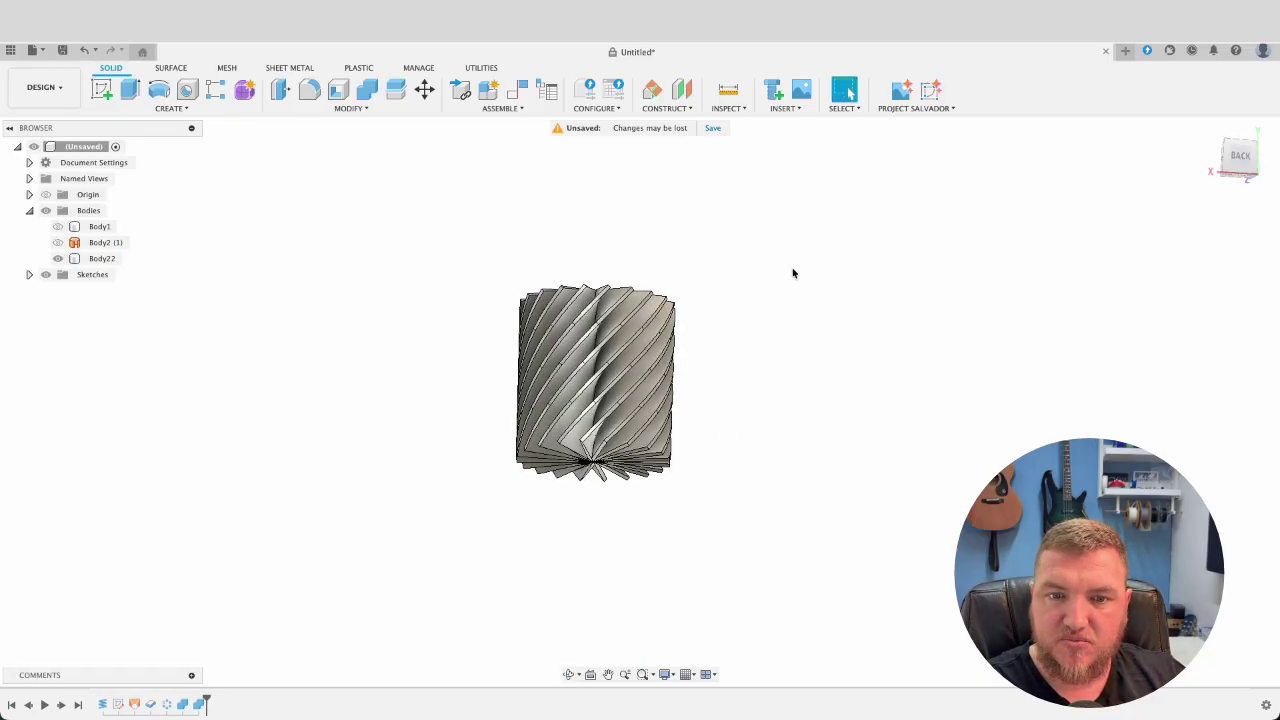
pyautogui.keyDown('shift'); pyautogui.moveTo(791, 274); pyautogui.dragTo(1022, 222, button='middle'); pyautogui.keyUp('shift')
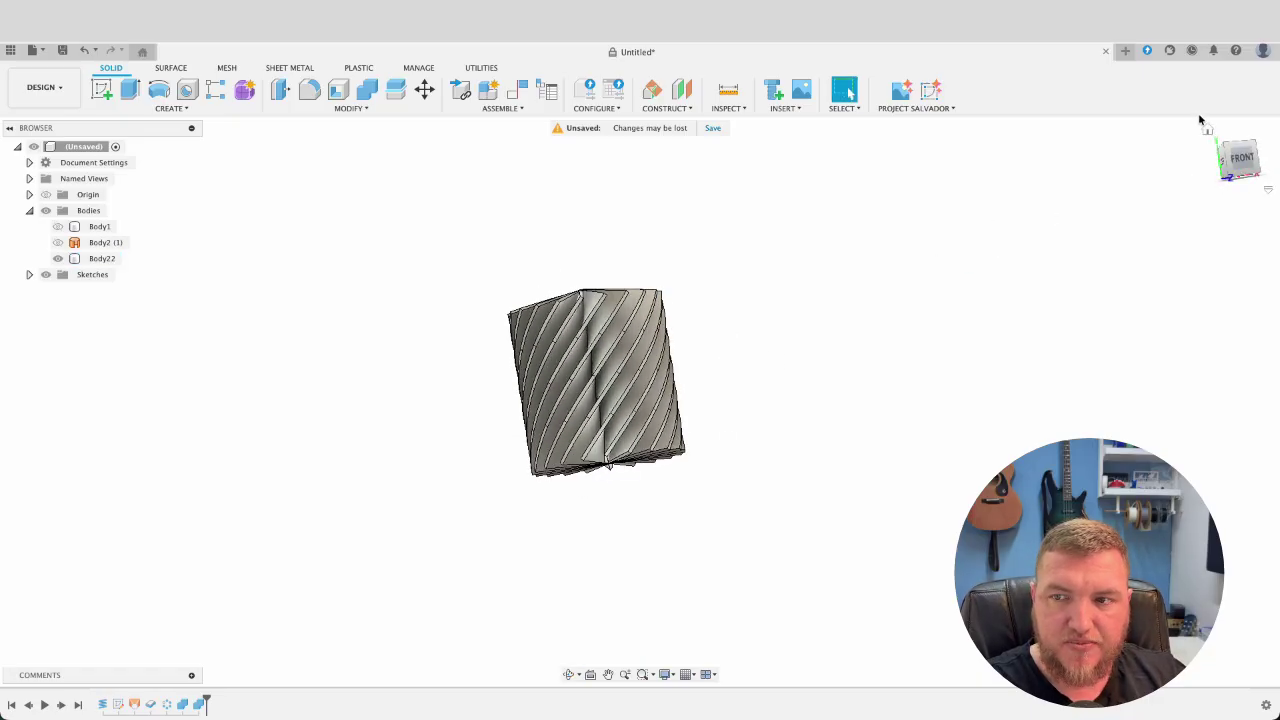
pyautogui.click(1238, 161)
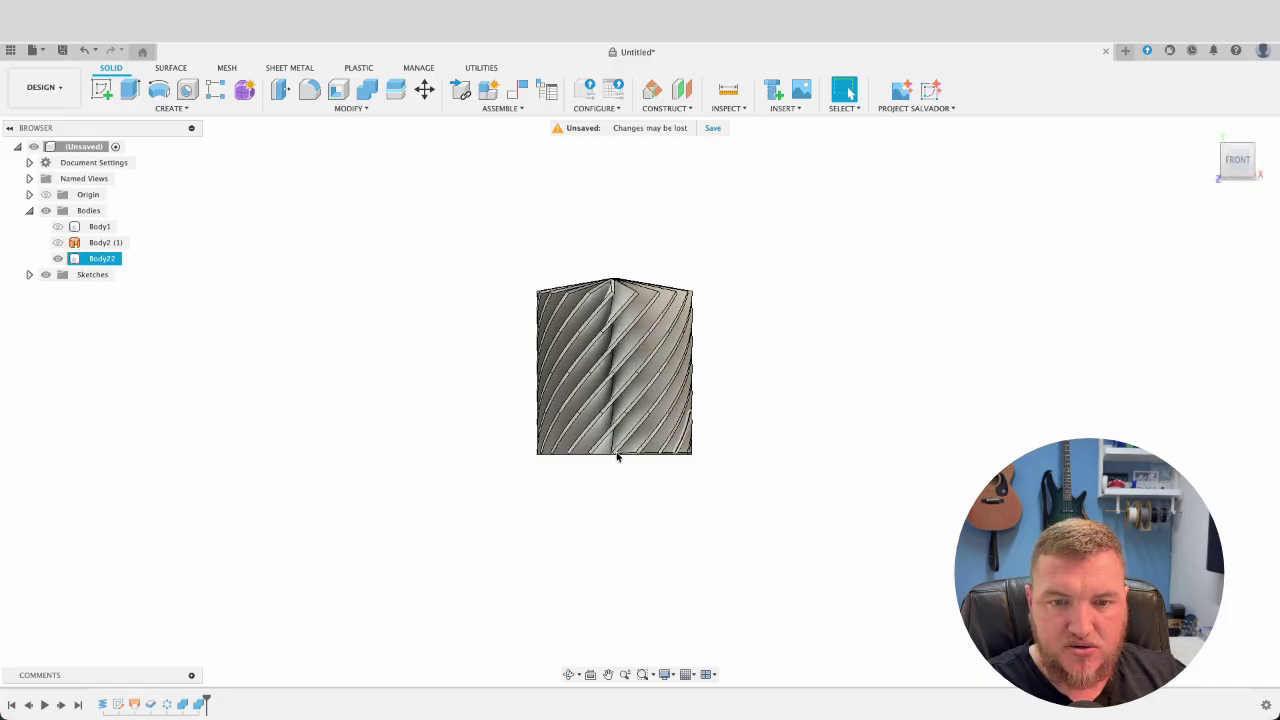
pyautogui.click(102, 90)
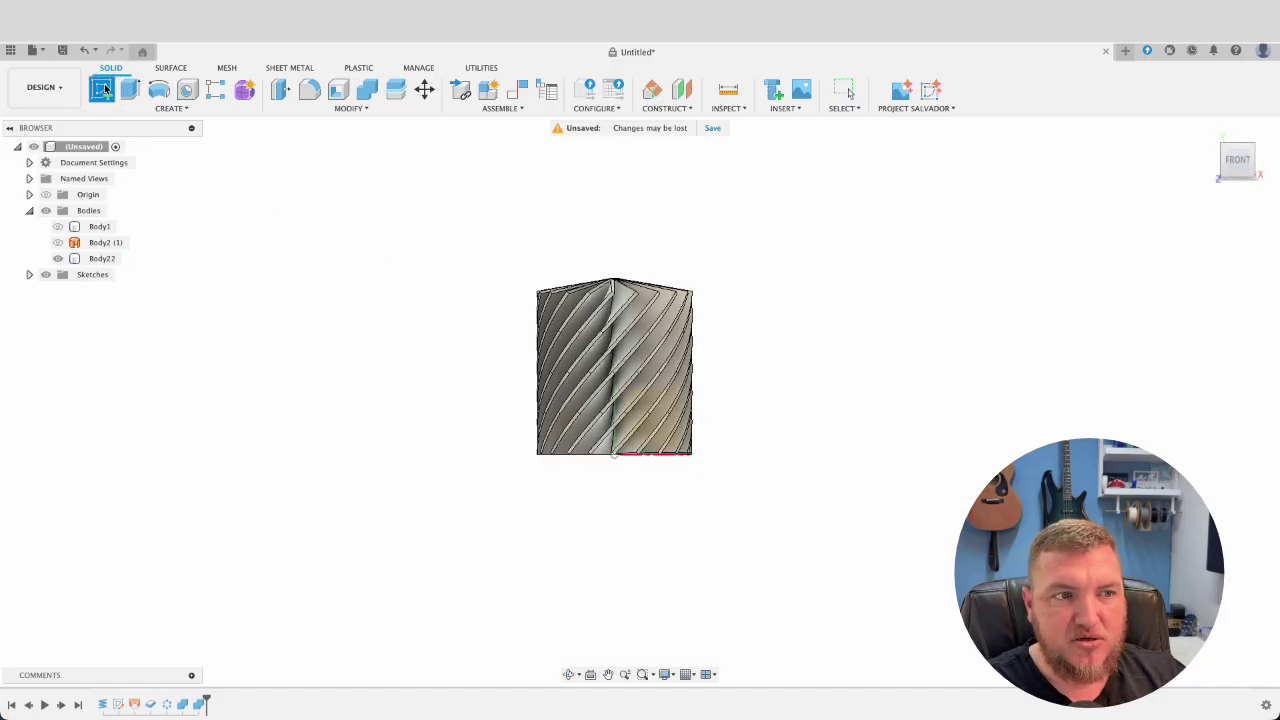
pyautogui.scroll(-3, 586, 440)
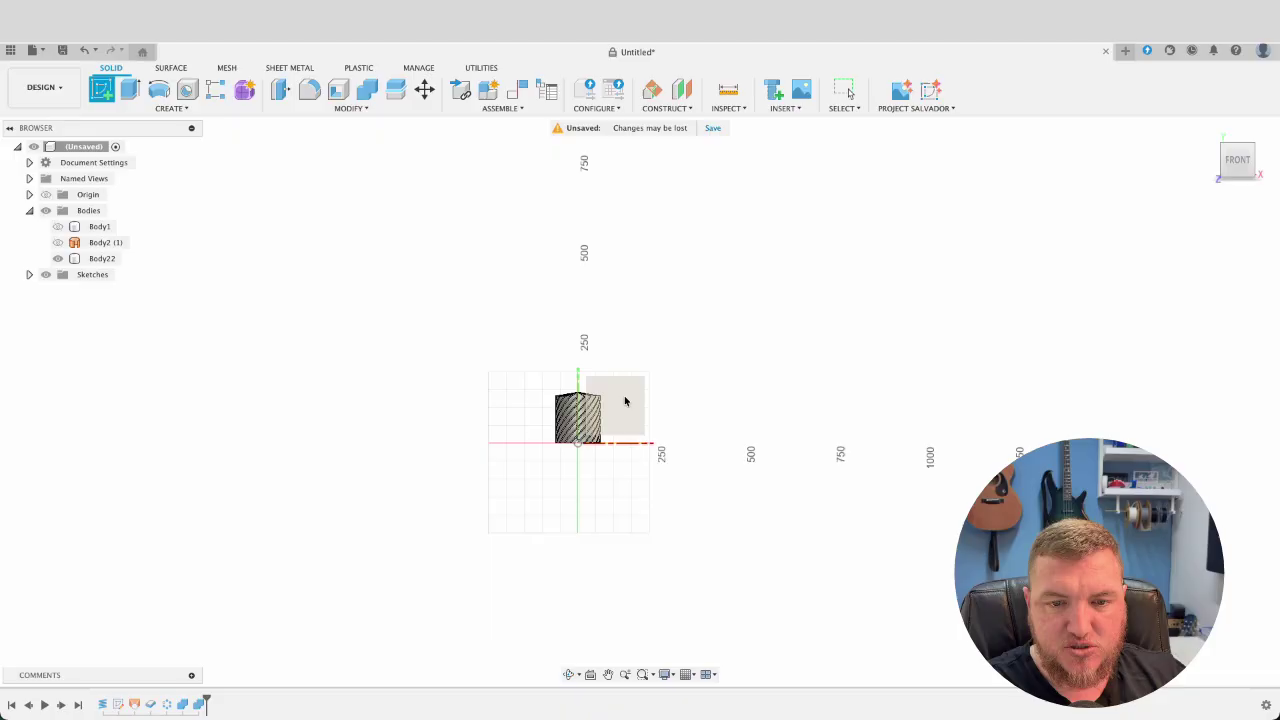
pyautogui.click(627, 390)
pyautogui.click(636, 380)
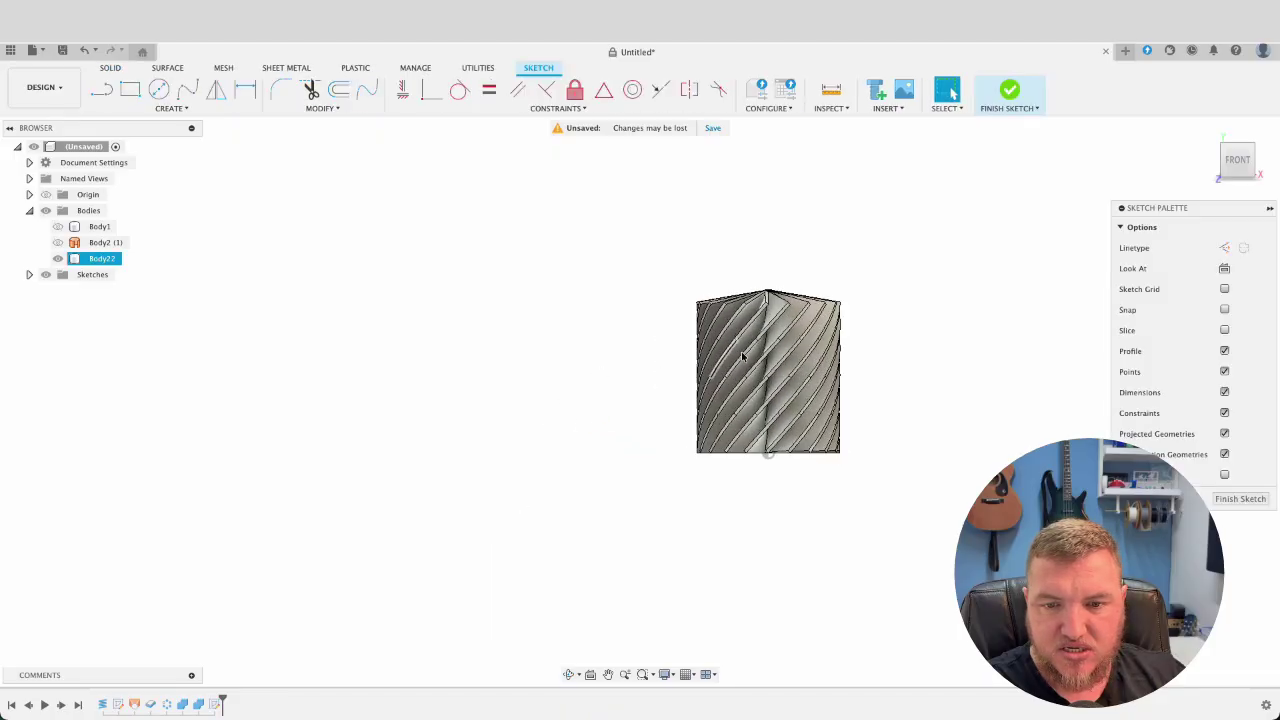
# - Turn on the sketch slice display to cut the blade body at the sketch plane and face the front view
pyautogui.click(1223, 330)
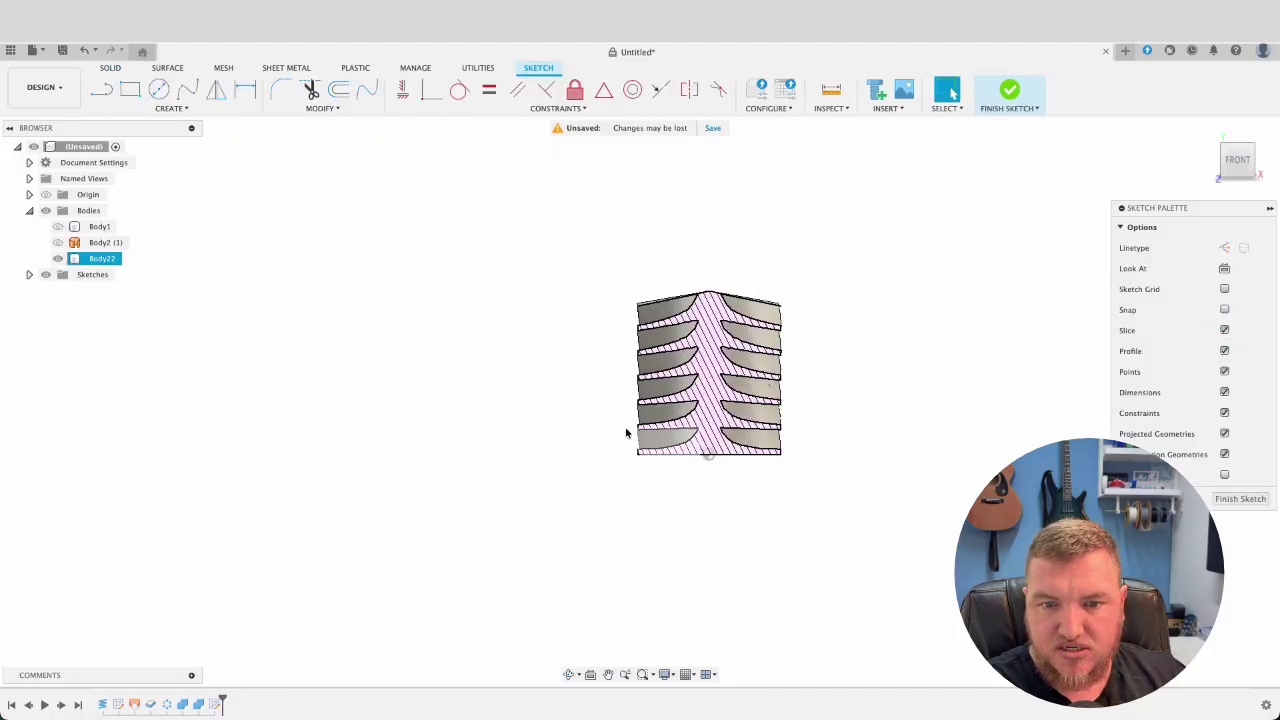
pyautogui.moveTo(665, 407); pyautogui.dragTo(630, 382, button='middle')
pyautogui.click(1238, 159)
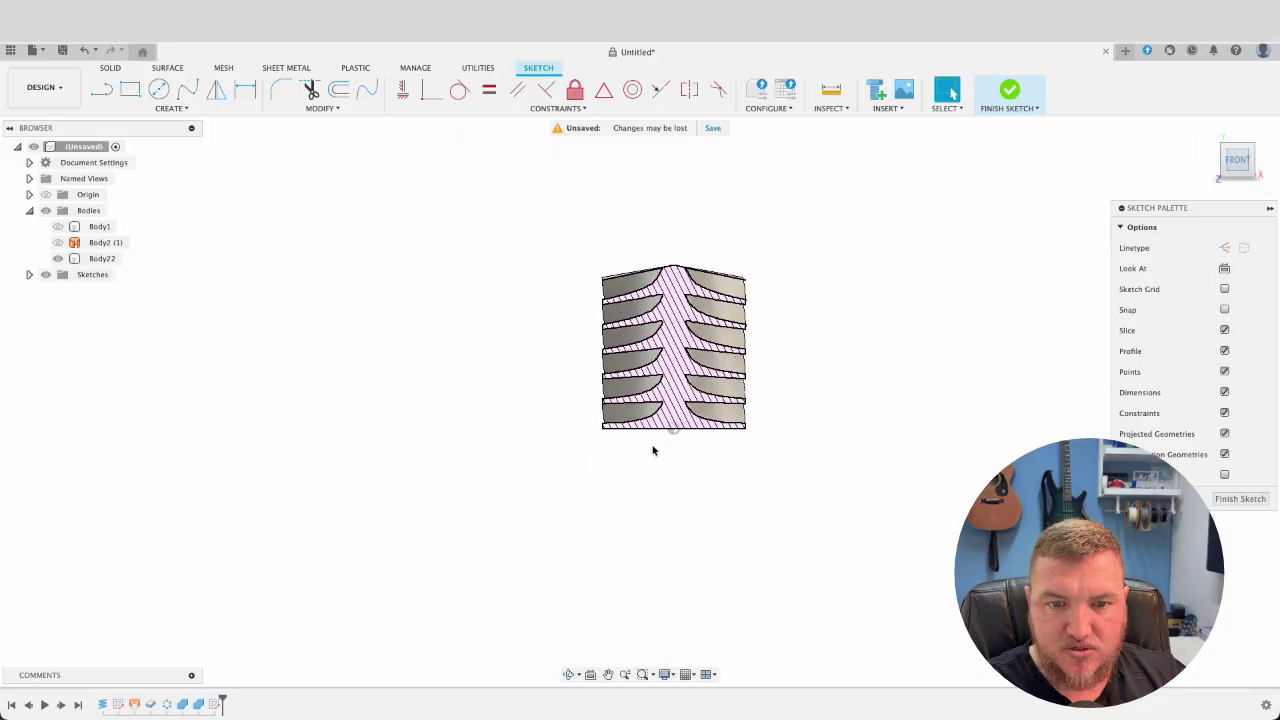
pyautogui.scroll(3, 651, 448)
pyautogui.scroll(-1, 709, 420)
pyautogui.moveTo(643, 495); pyautogui.dragTo(563, 501, button='middle')
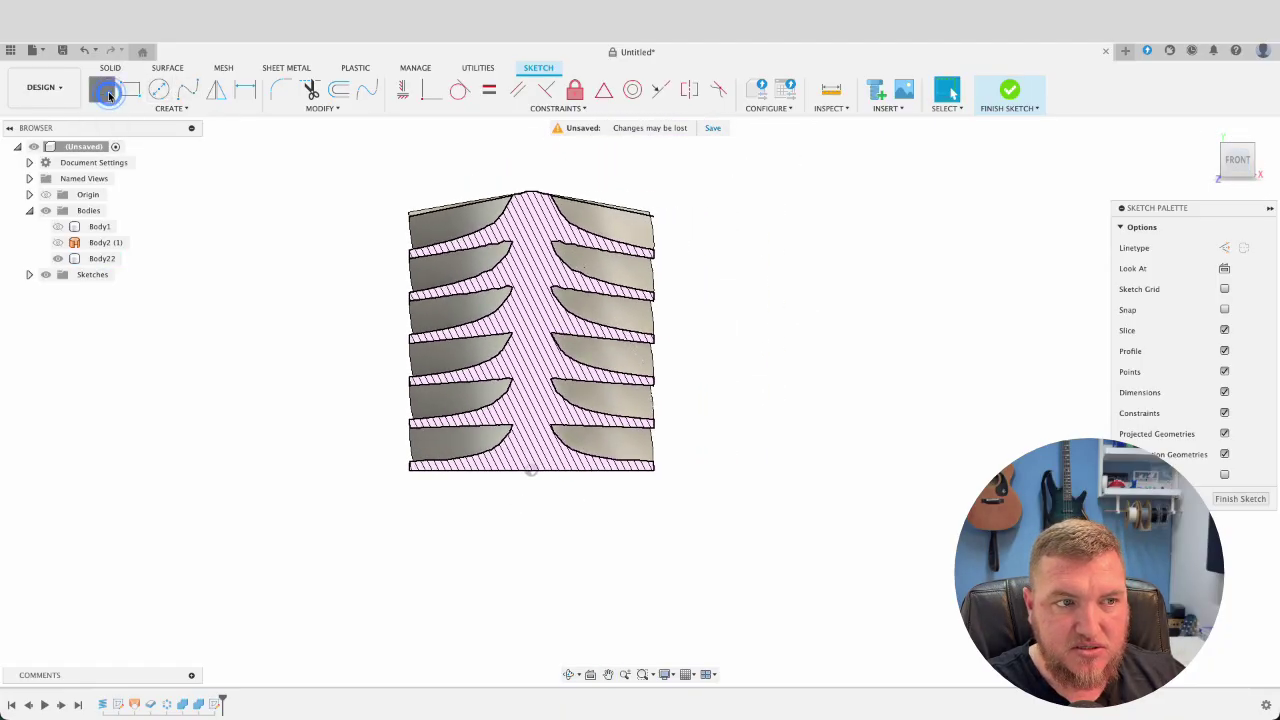
# - Sketch a horizontal line from the origin along the body's base, ending well outside its outer edge
pyautogui.click(531, 470)
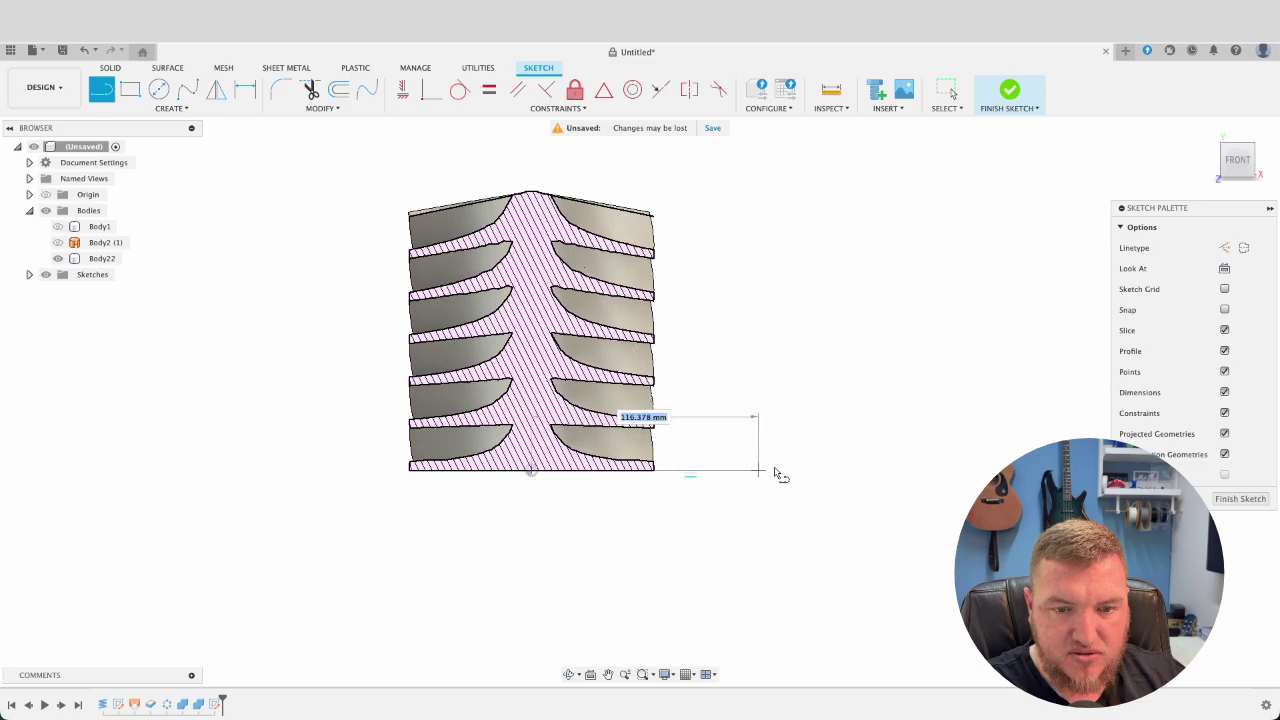
pyautogui.click(797, 469)
pyautogui.press('Escape')
pyautogui.scroll(5, 654, 486)
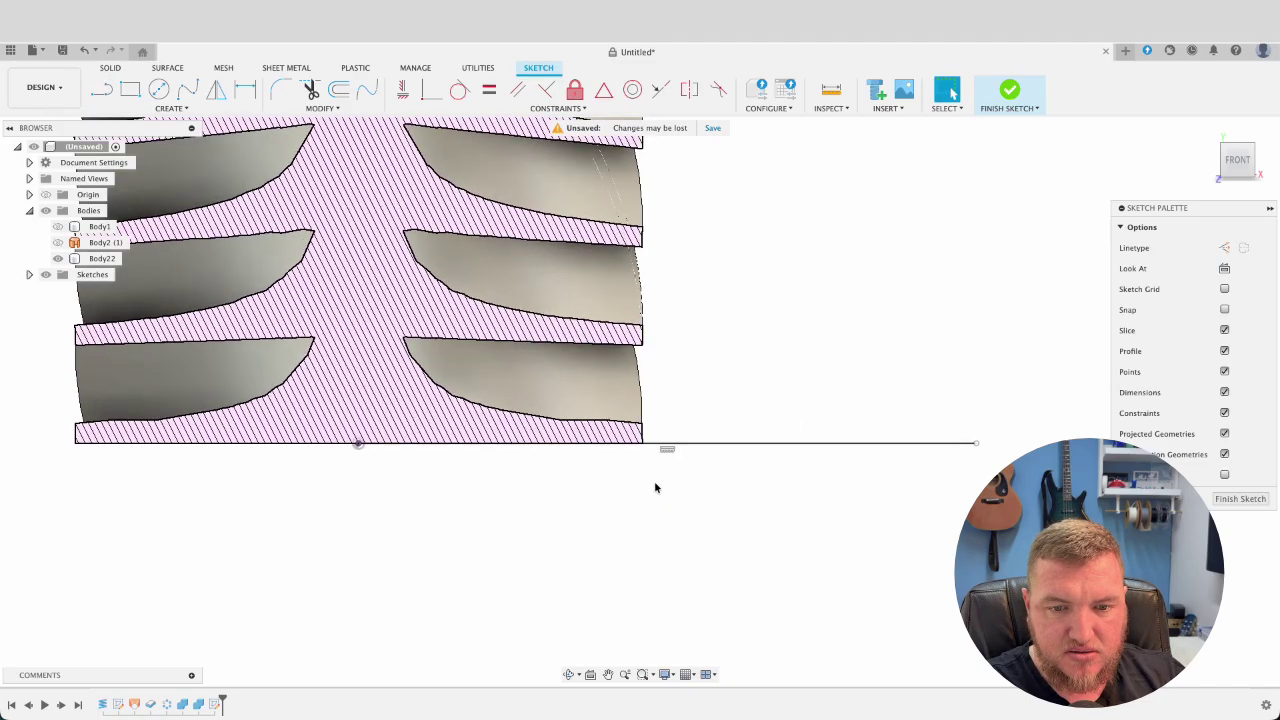
pyautogui.scroll(-5, 651, 480)
pyautogui.moveTo(651, 480); pyautogui.dragTo(575, 534, button='middle')
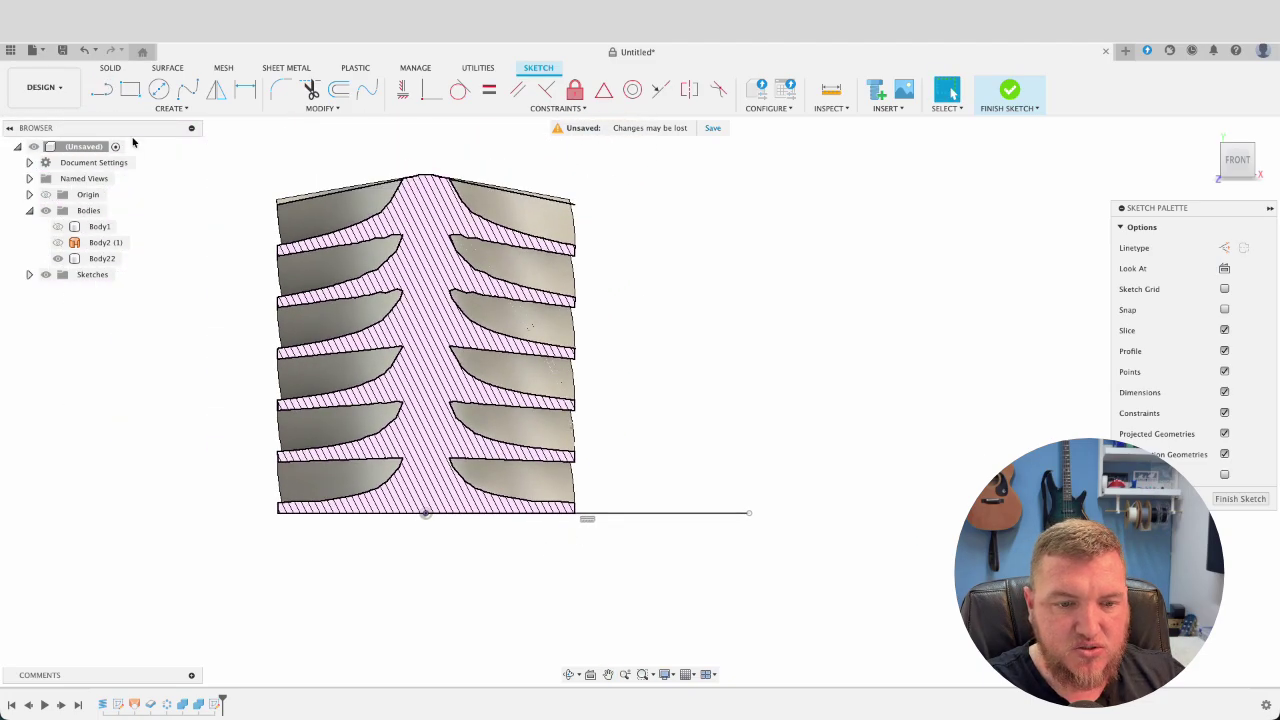
# - Draw a curved fit point spline from the base line up through the right half of the blades to just above the body
pyautogui.click(182, 89)
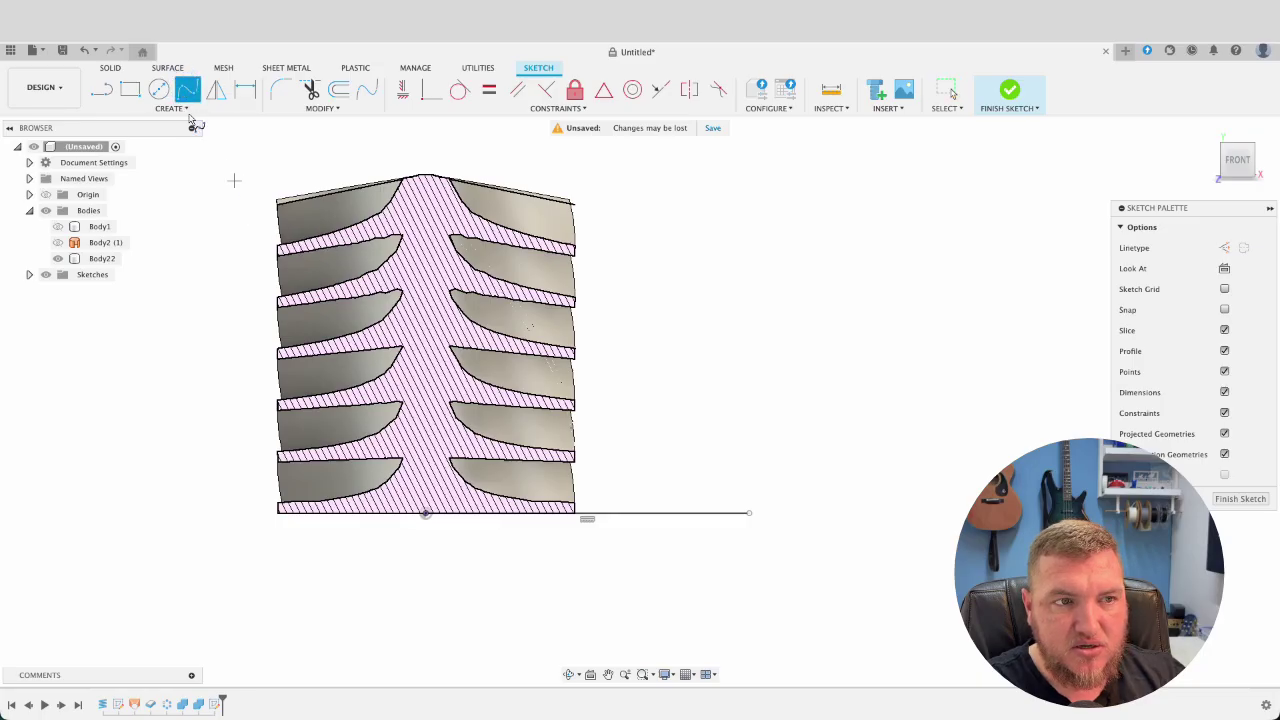
pyautogui.click(505, 514)
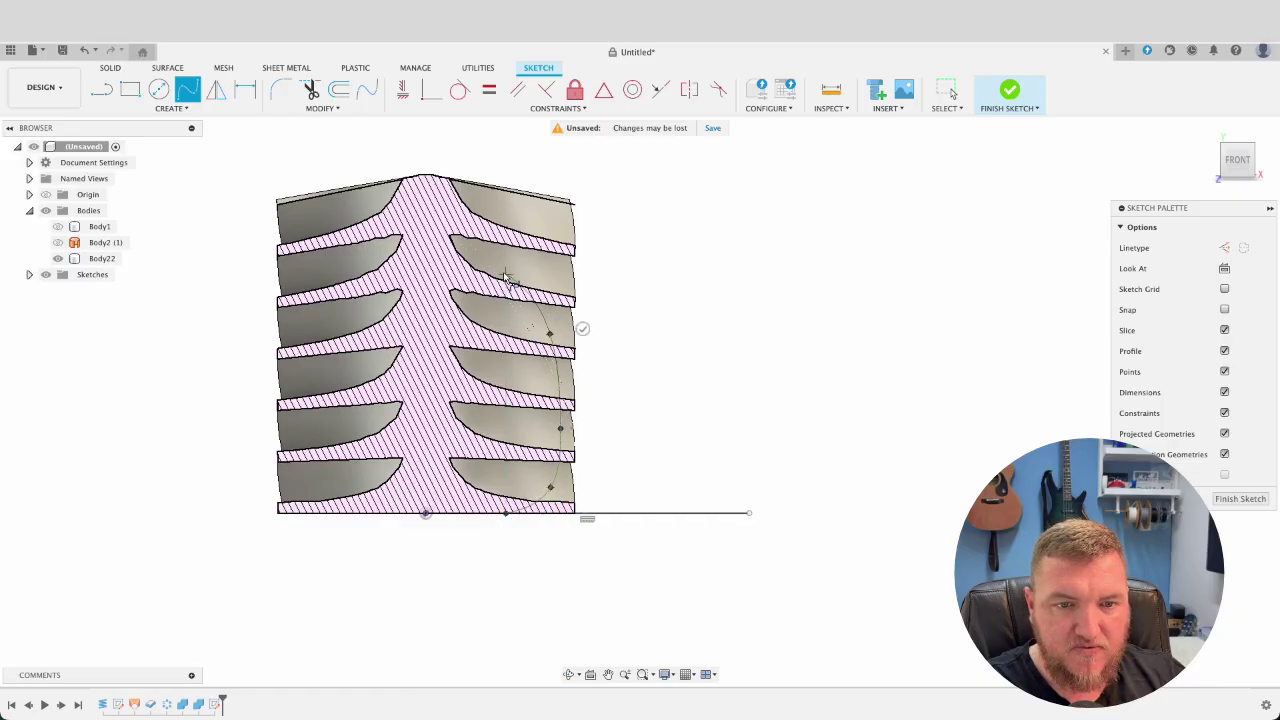
pyautogui.doubleClick(496, 181)
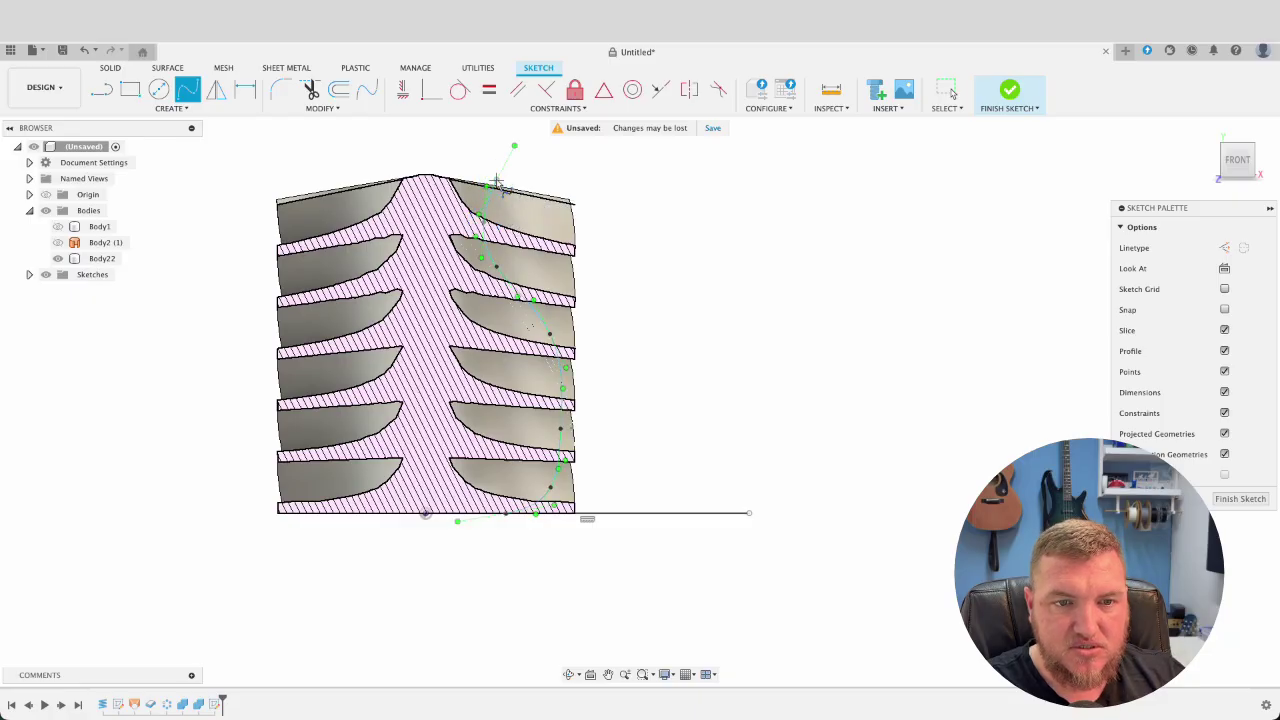
pyautogui.press('Escape')
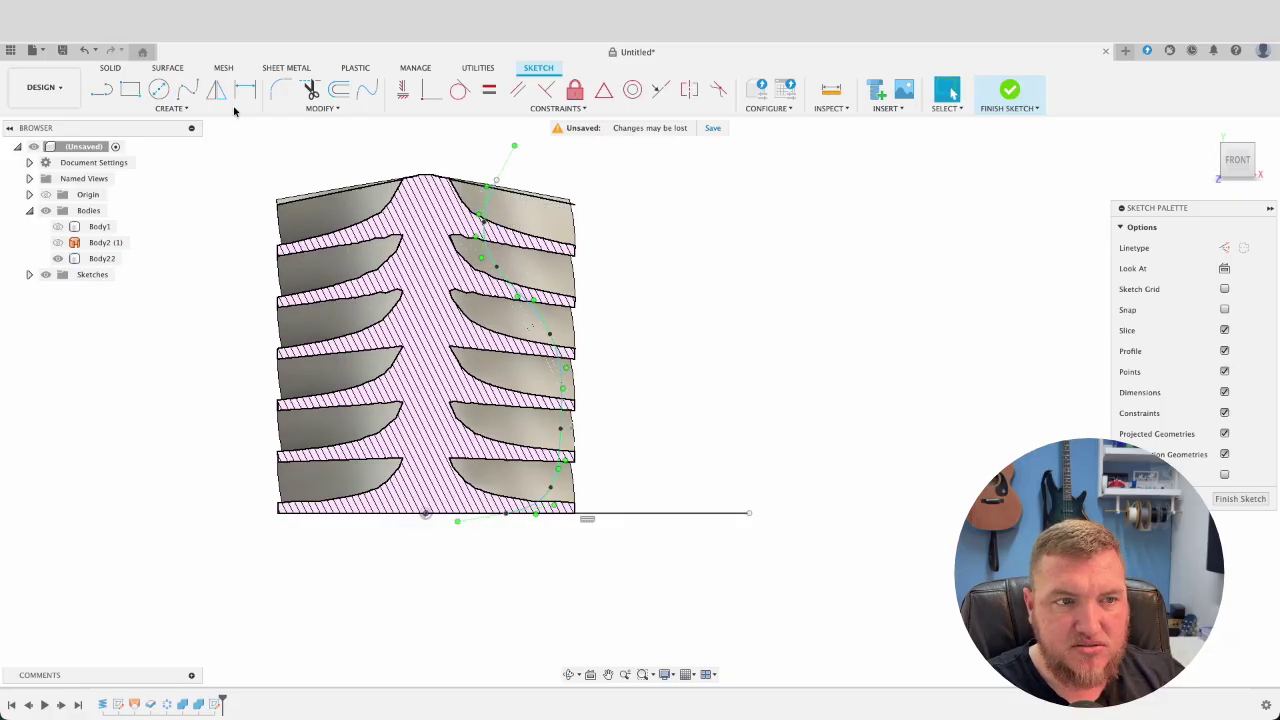
# - Offset the spline by 2 mm toward the outside of the body
pyautogui.click(339, 90)
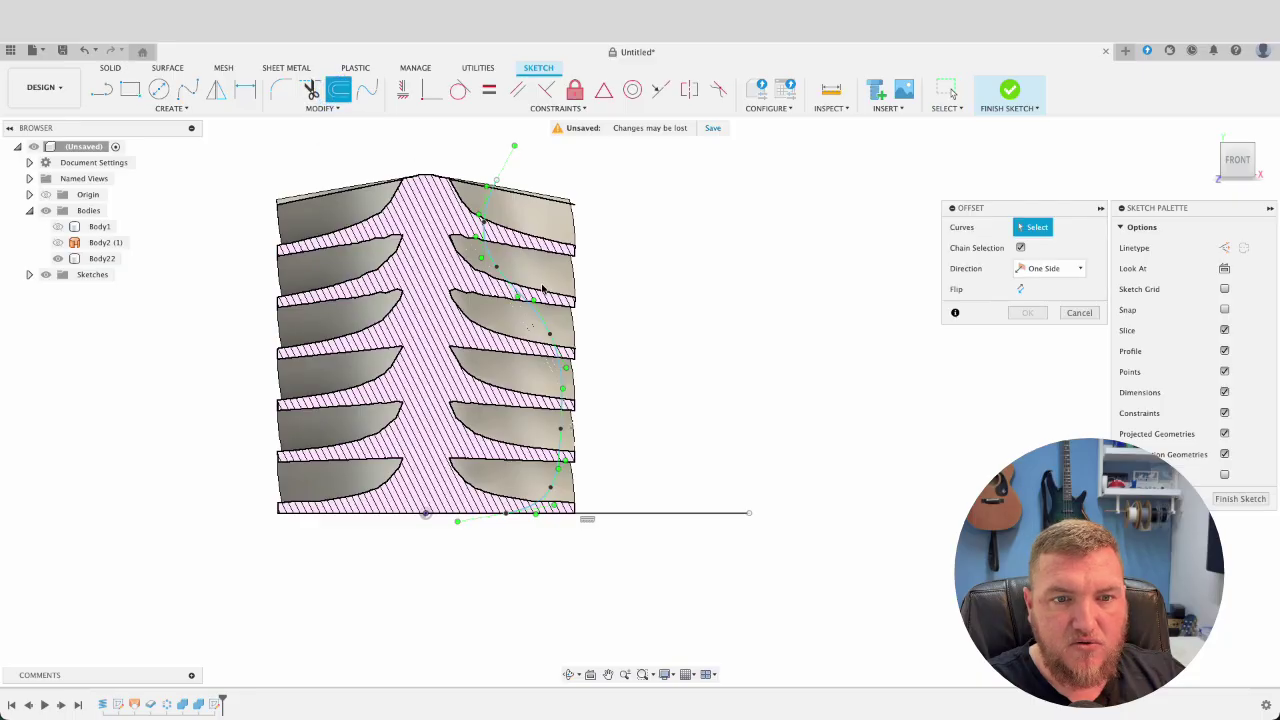
pyautogui.click(515, 287)
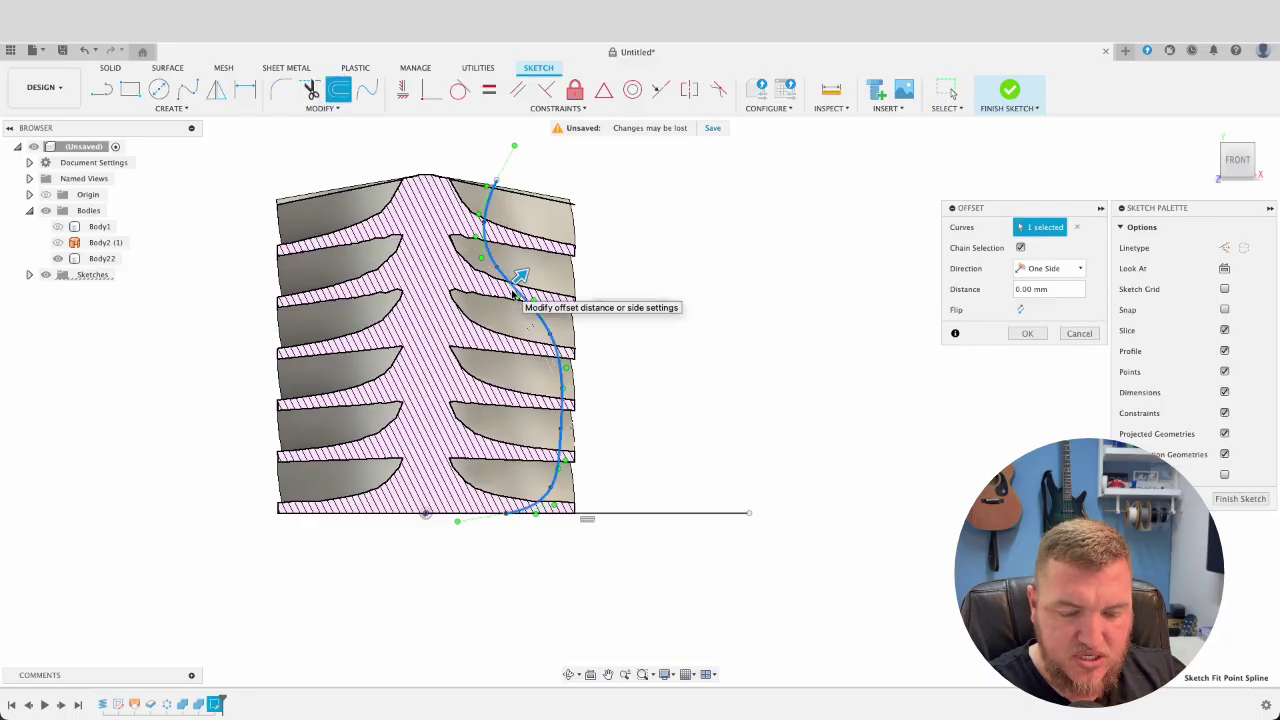
pyautogui.write('2')
pyautogui.press('Return')
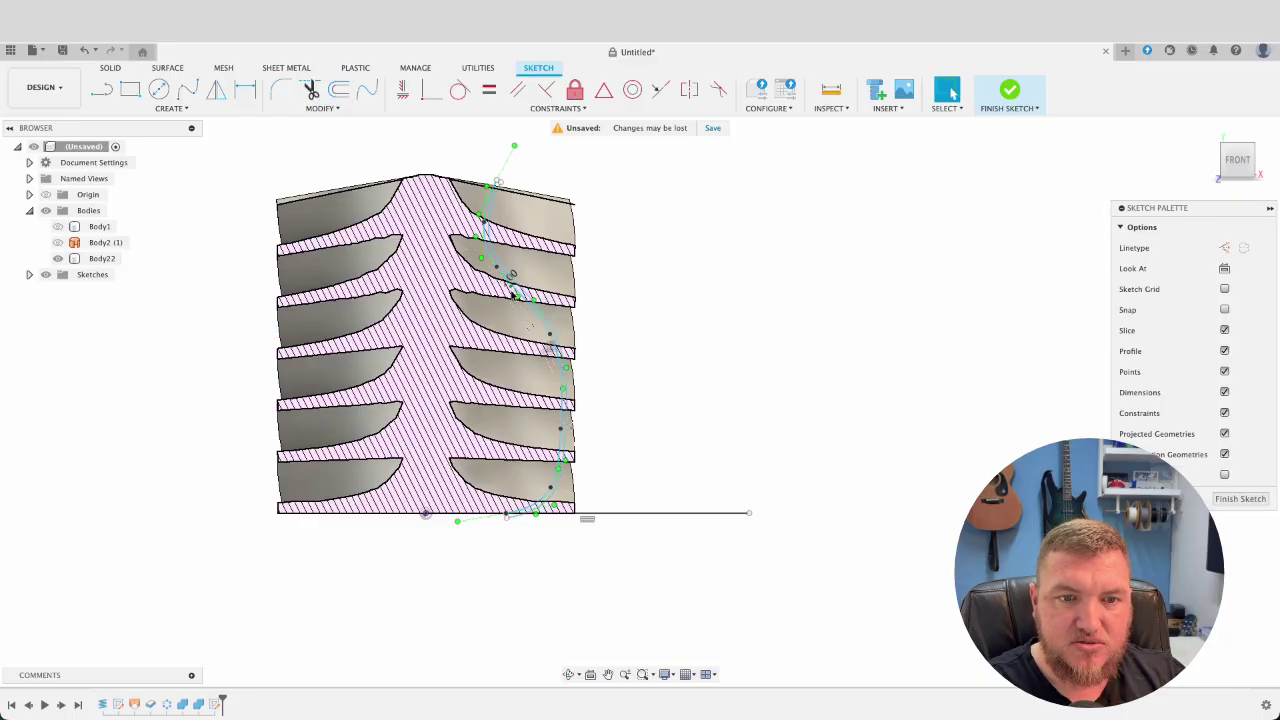
# - Offset the original spline by -2 mm toward the centre axis
pyautogui.click(339, 90)
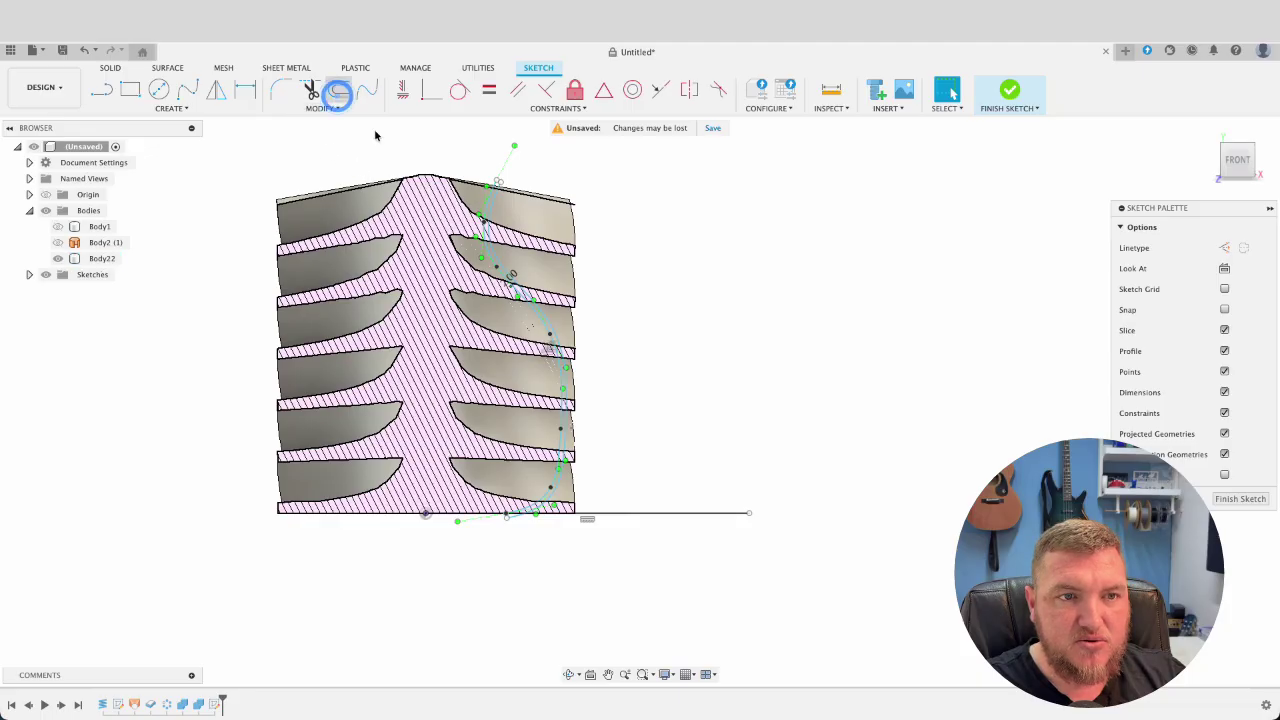
pyautogui.click(486, 233)
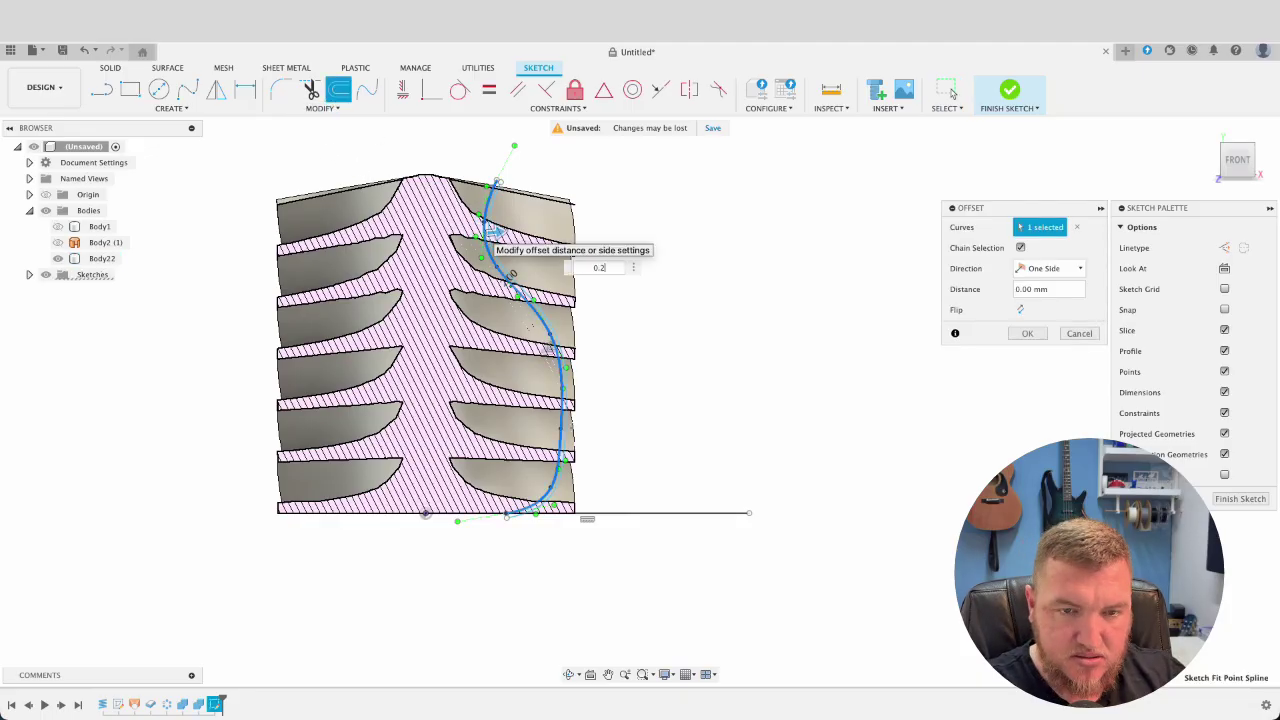
pyautogui.write('-2')
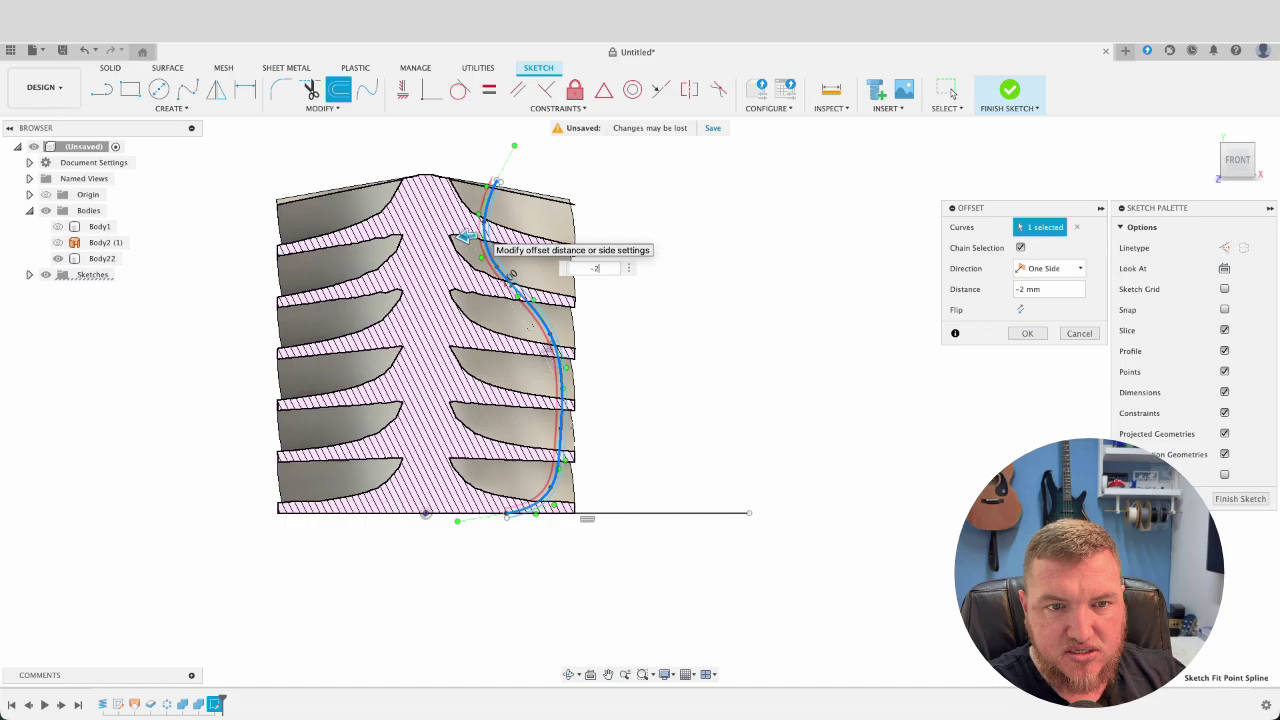
pyautogui.press('Return')
pyautogui.scroll(3, 490, 340)
pyautogui.scroll(2, 578, 372)
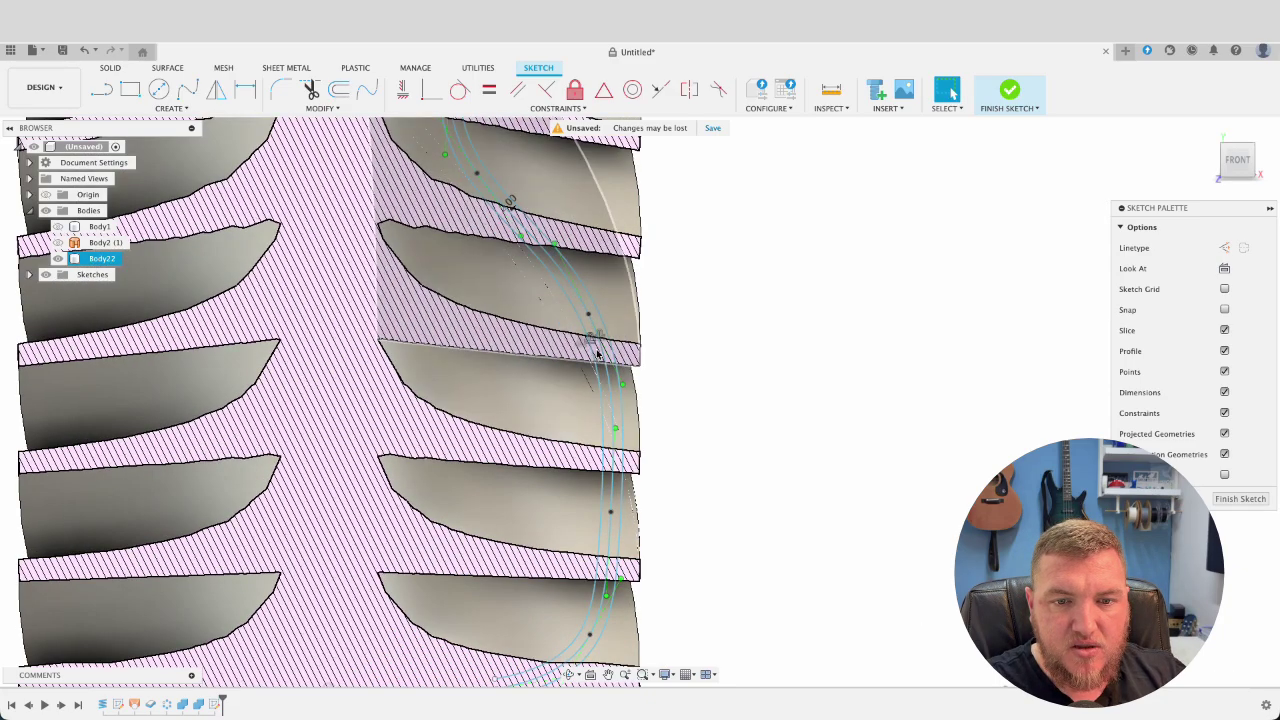
pyautogui.scroll(-4, 560, 350)
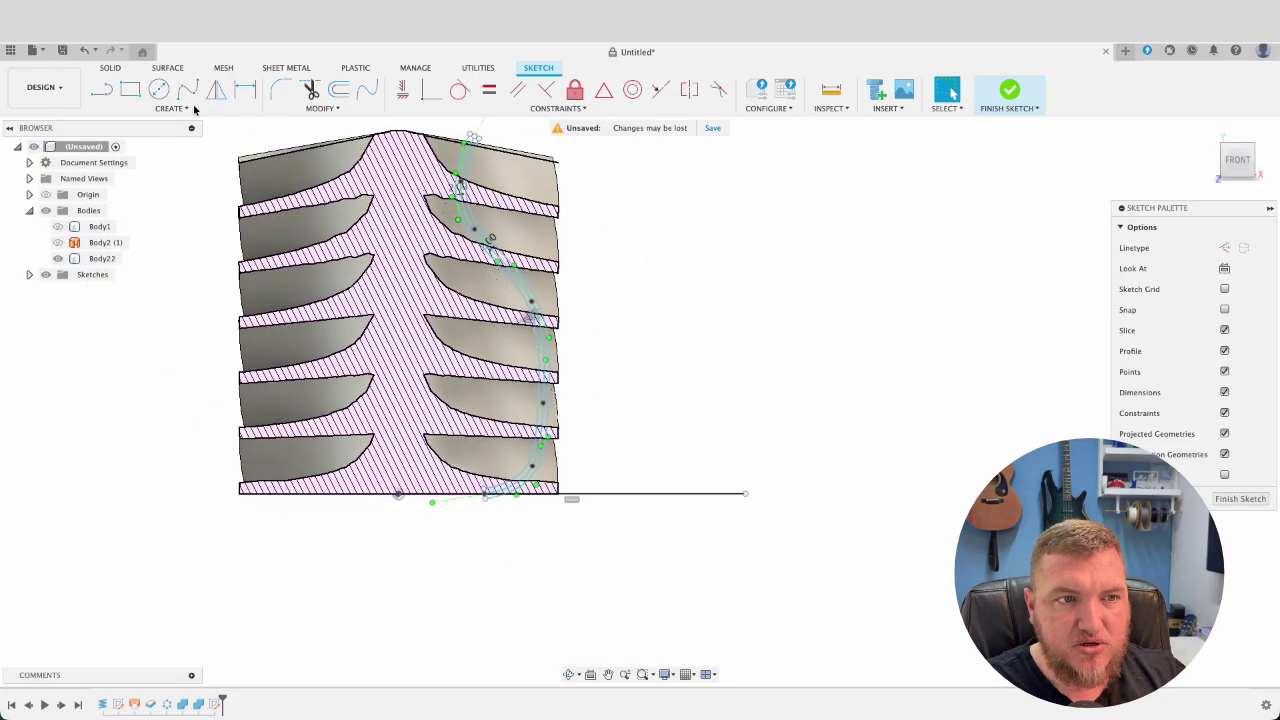
# - Draw two lines from the outer offset curve's upper end, outward past the body and down to the base line's outer endpoint
pyautogui.click(100, 90)
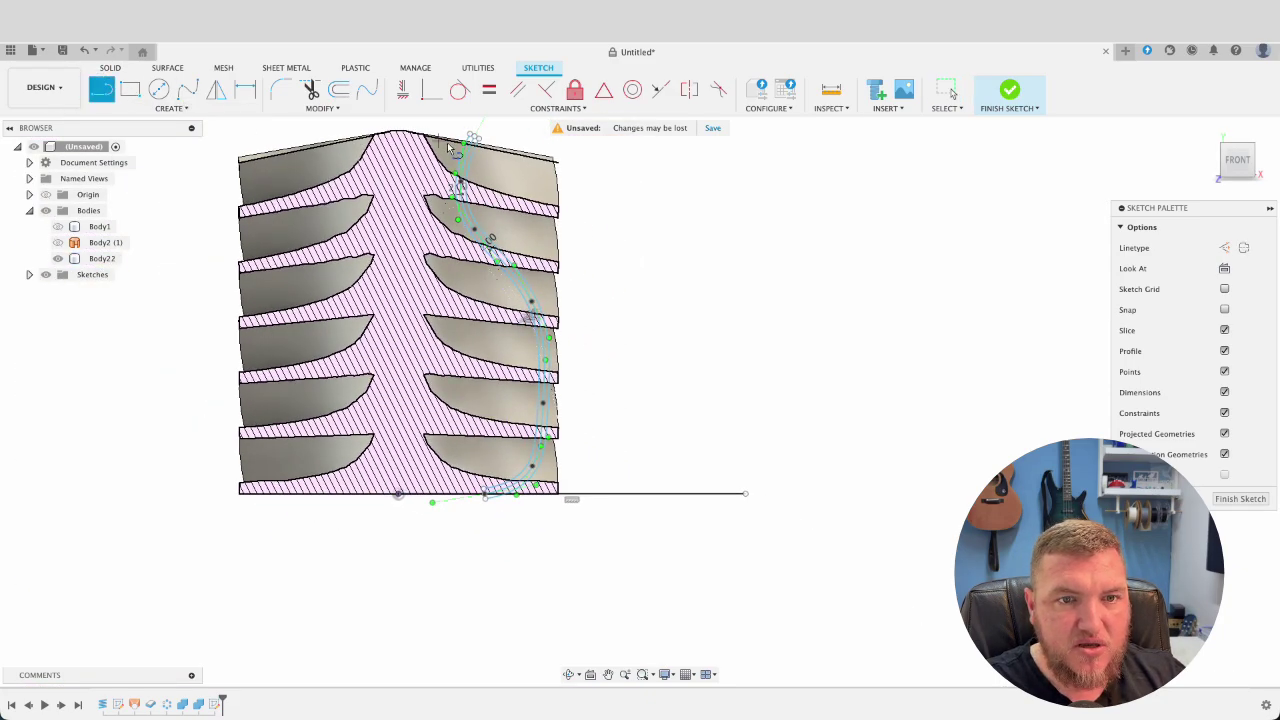
pyautogui.click(633, 150)
pyautogui.click(745, 493)
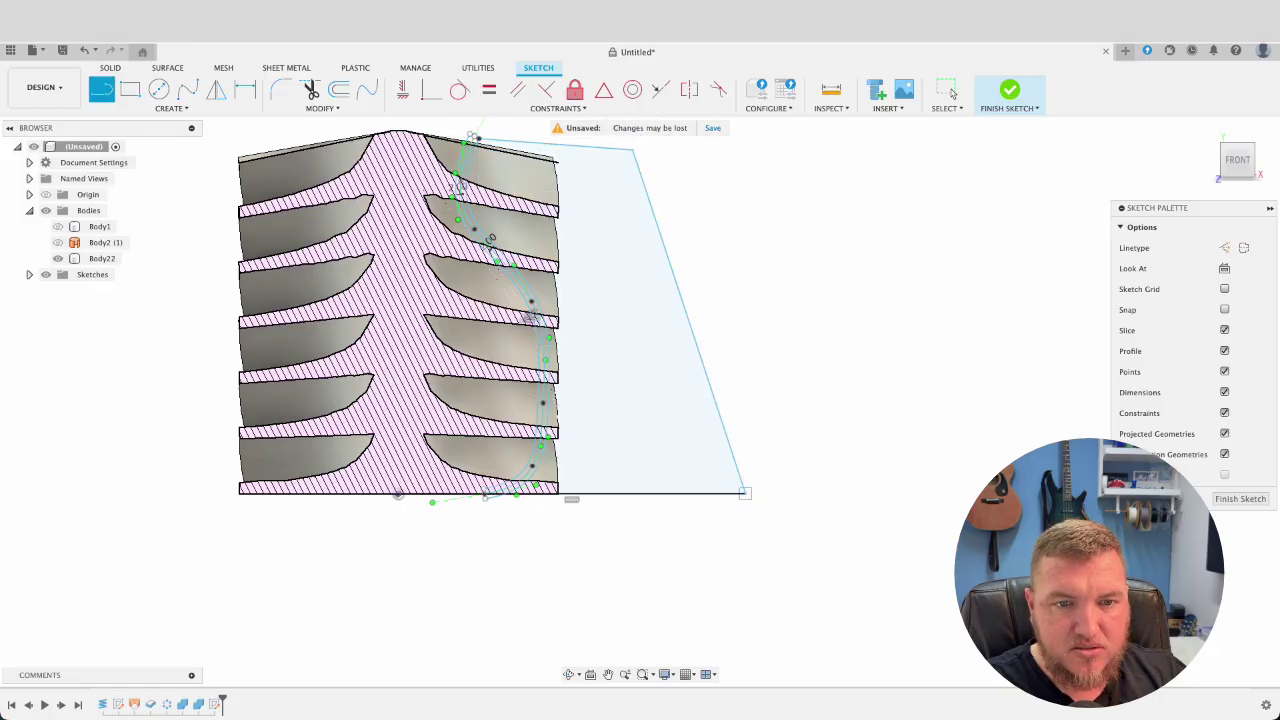
pyautogui.click(950, 92)
pyautogui.click(508, 208)
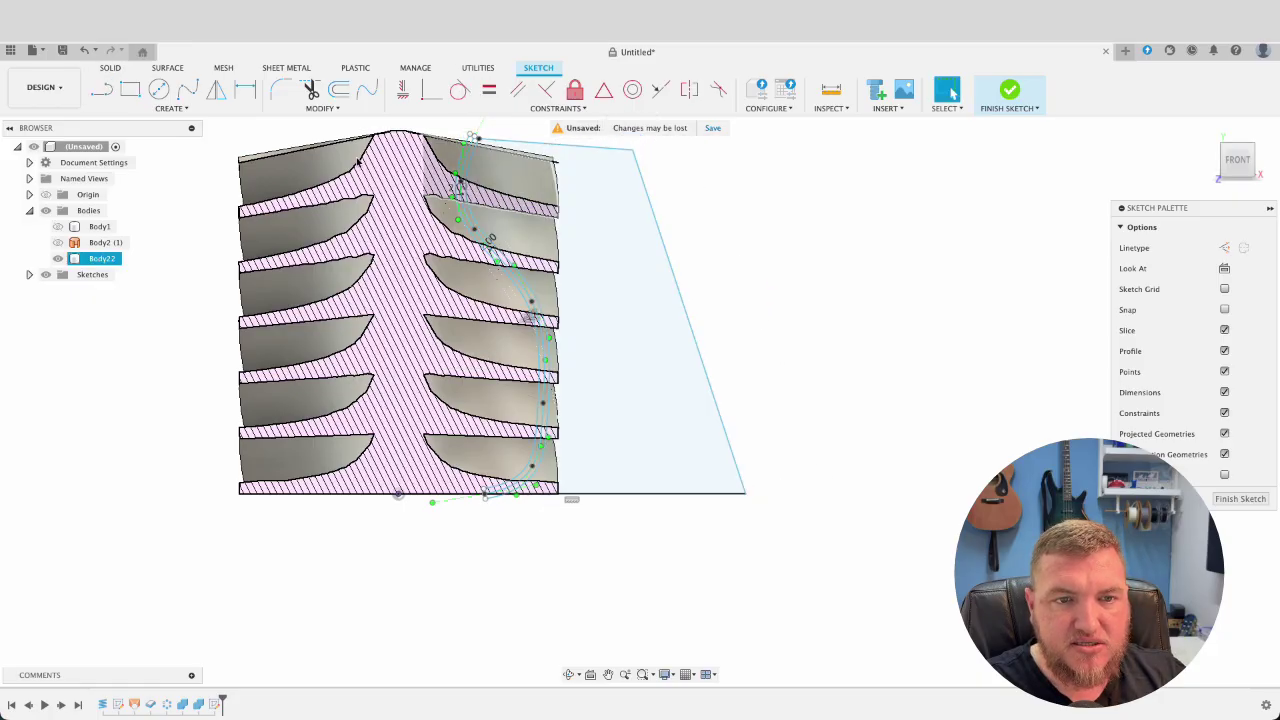
pyautogui.click(459, 193)
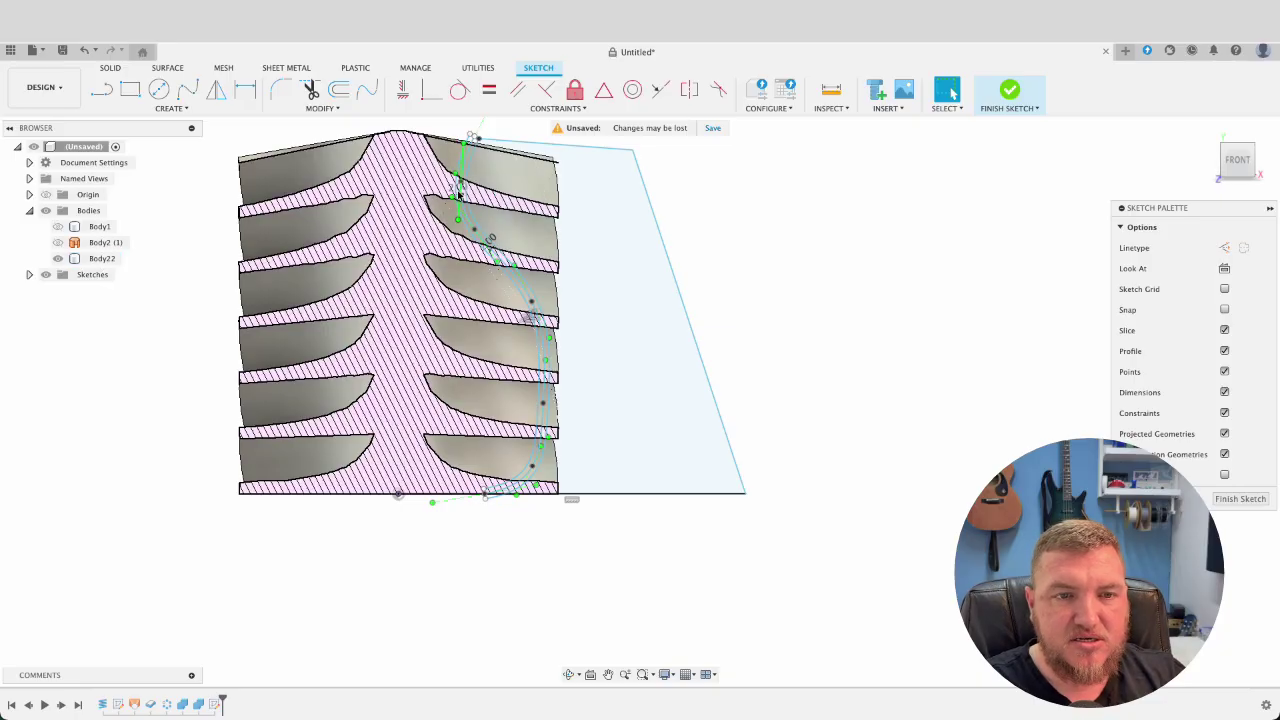
# - Draw a slanted line from the original spline's upper end to a point above the body beyond its centre axis
pyautogui.scroll(3, 458, 190)
pyautogui.scroll(-5, 458, 190)
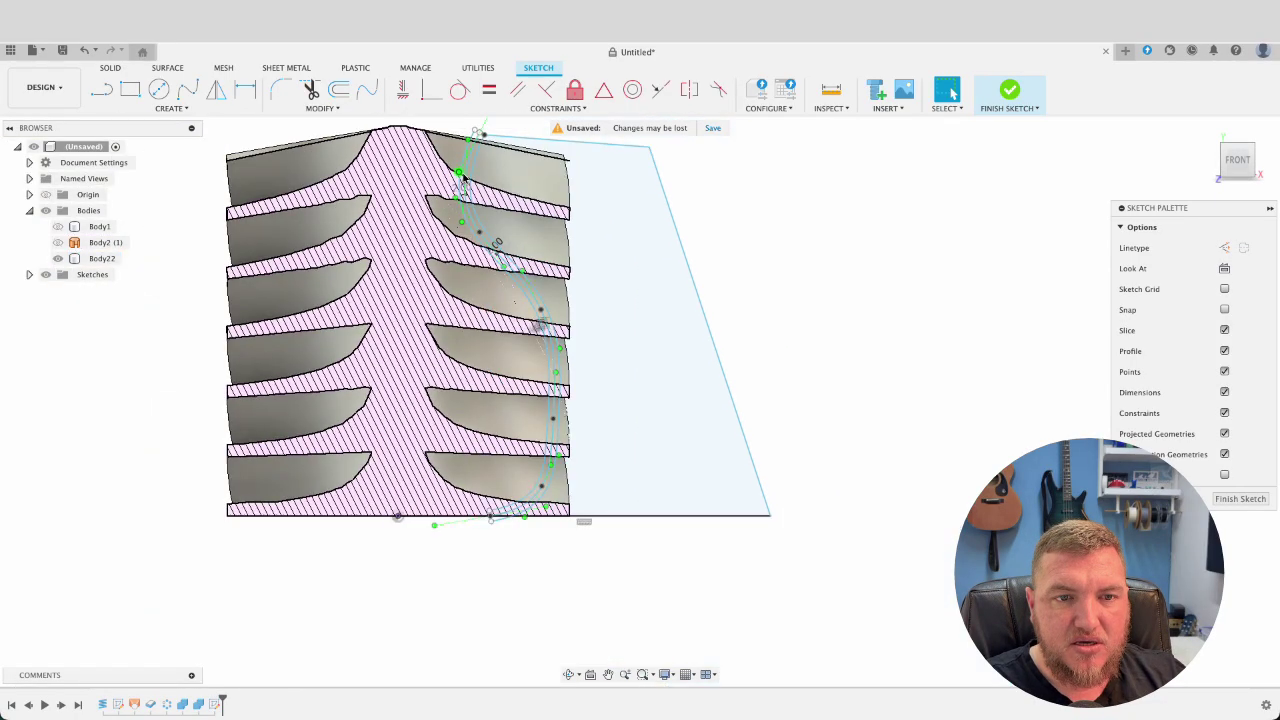
pyautogui.moveTo(467, 240); pyautogui.dragTo(487, 291, button='middle')
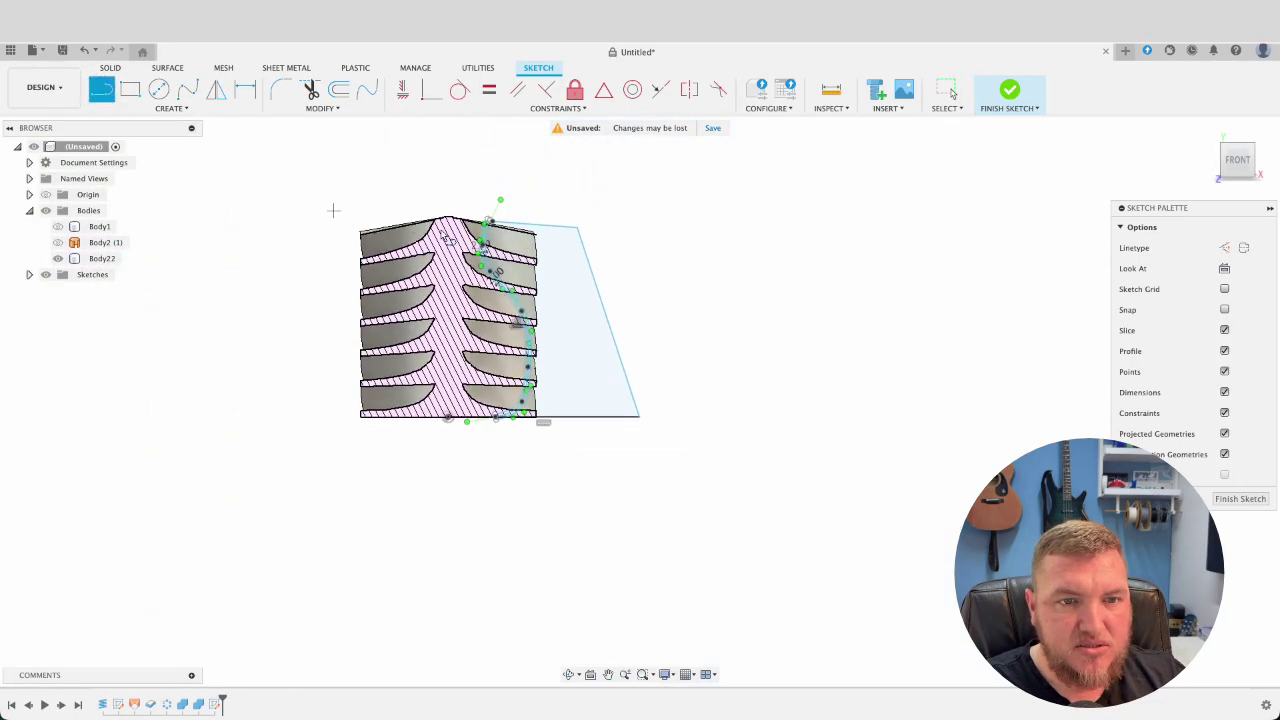
pyautogui.scroll(5, 514, 206)
pyautogui.click(578, 244)
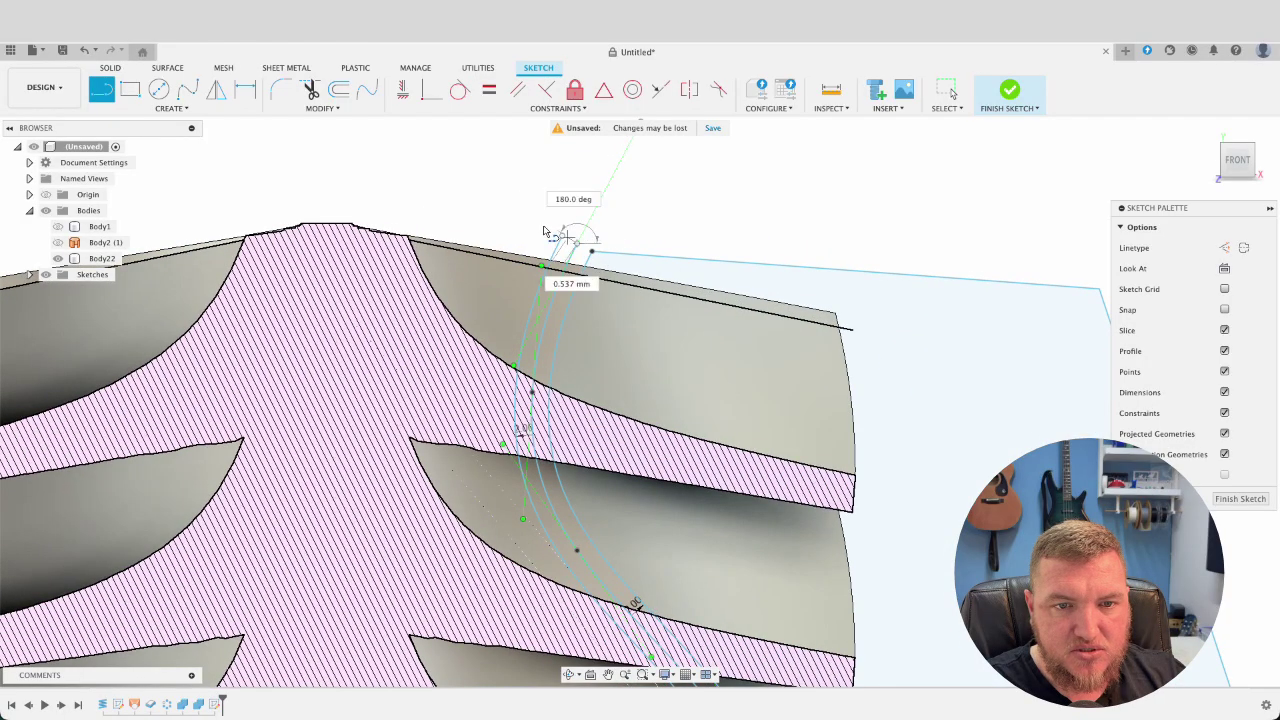
pyautogui.click(278, 164)
pyautogui.press('Escape')
pyautogui.scroll(-4, 328, 177)
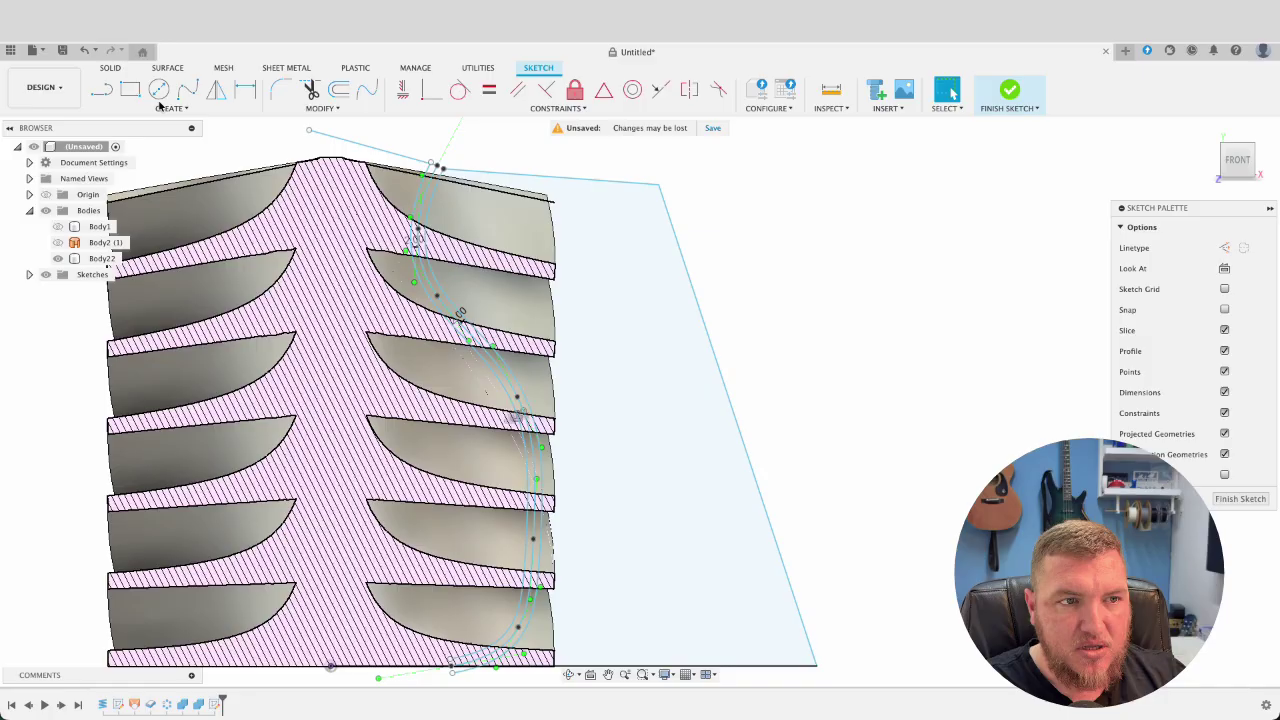
# - Draw a vertical centre line from the origin up past the slanted line above the body
pyautogui.click(101, 89)
pyautogui.scroll(-3, 309, 311)
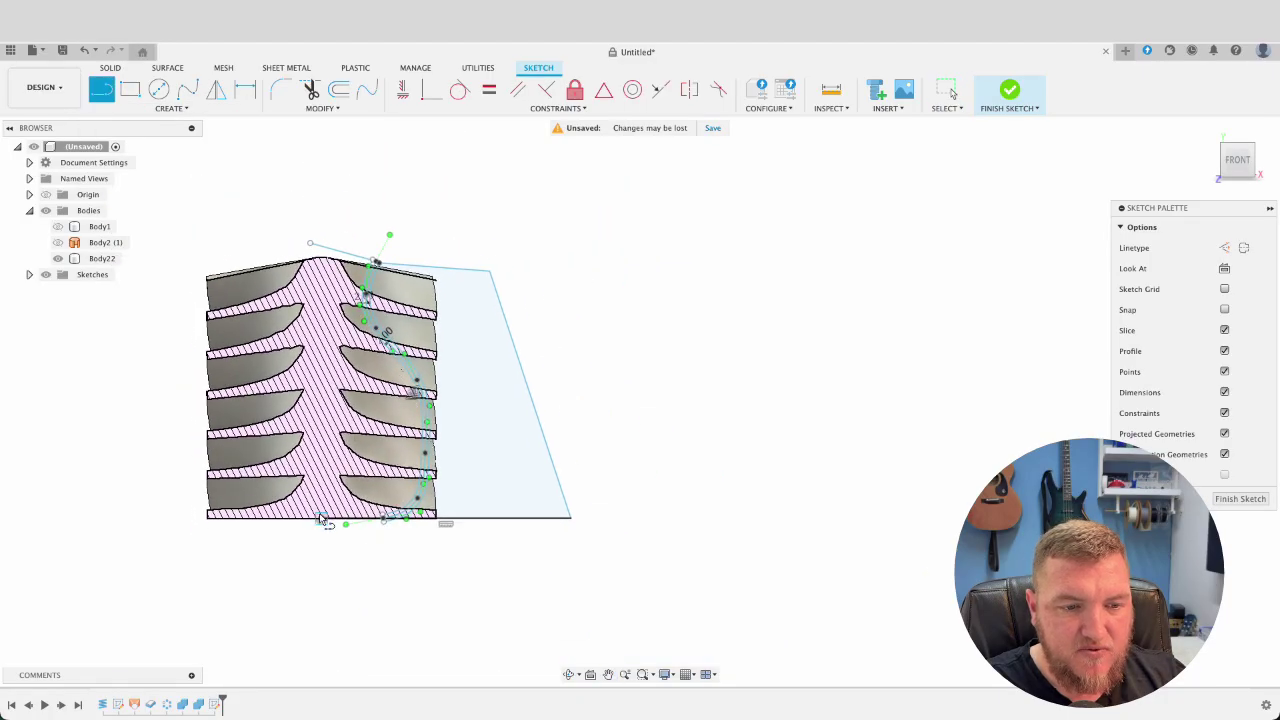
pyautogui.click(322, 519)
pyautogui.click(321, 217)
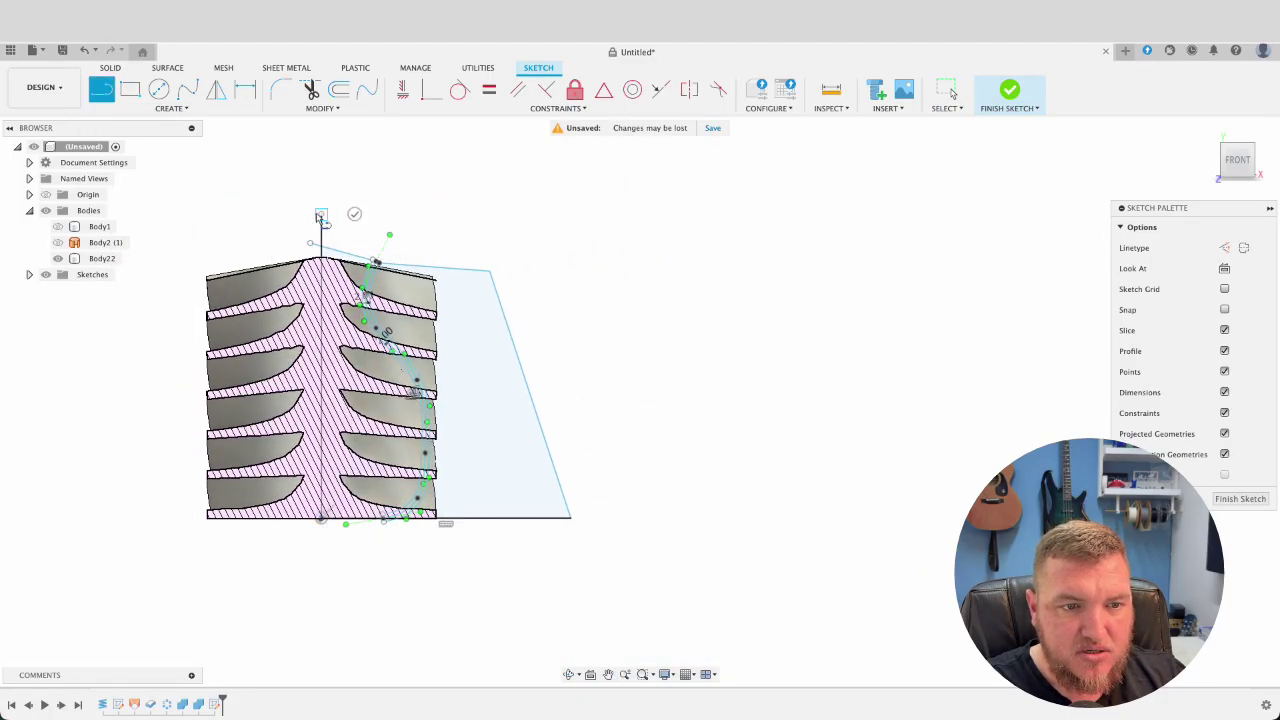
pyautogui.press('Escape')
pyautogui.scroll(4, 297, 340)
pyautogui.moveTo(337, 376); pyautogui.dragTo(414, 483, button='middle')
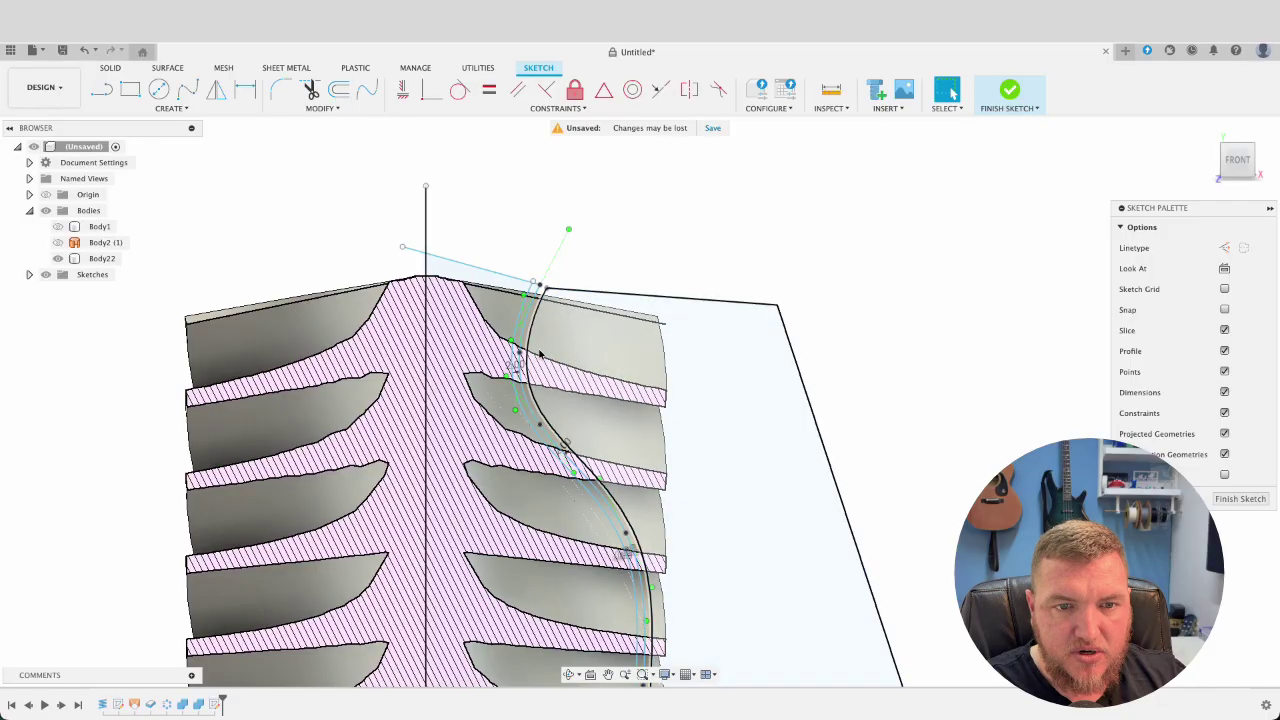
# - Close the inner profile with a horizontal line from the inner offset curve's lower end to the vertical centre line and finish the sketch
pyautogui.scroll(5, 540, 353)
pyautogui.scroll(-6, 530, 342)
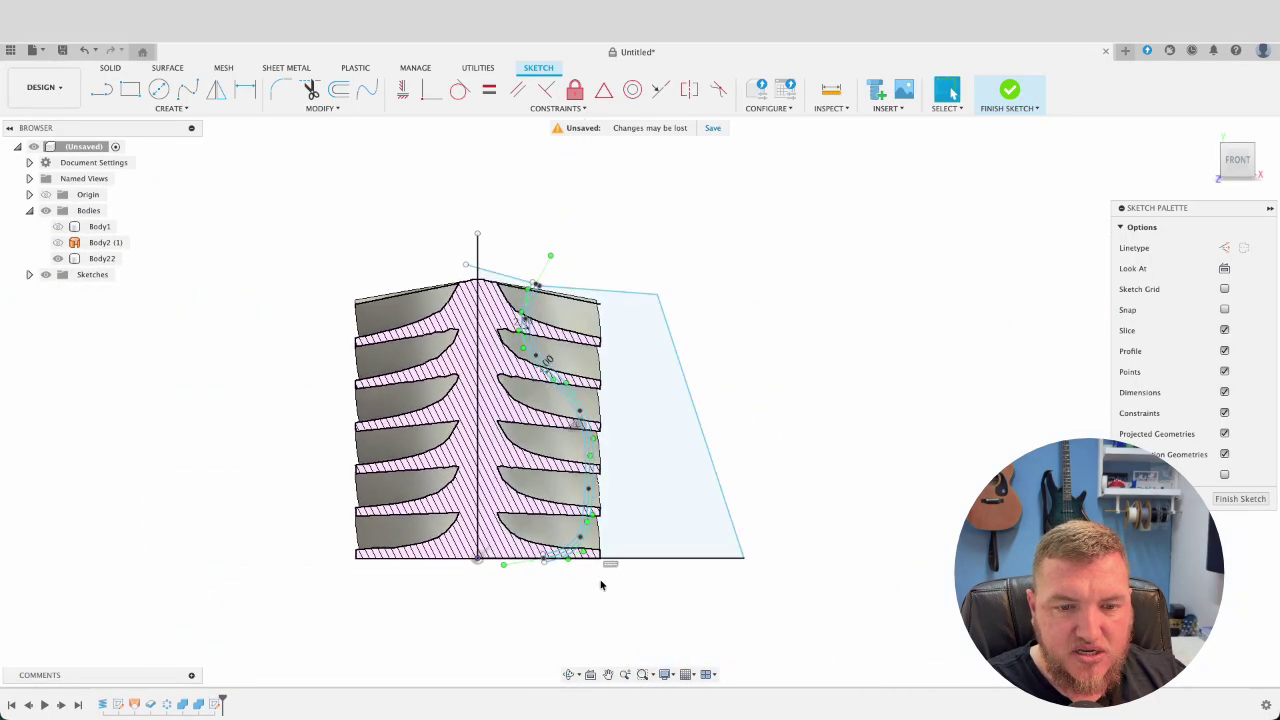
pyautogui.scroll(8, 540, 566)
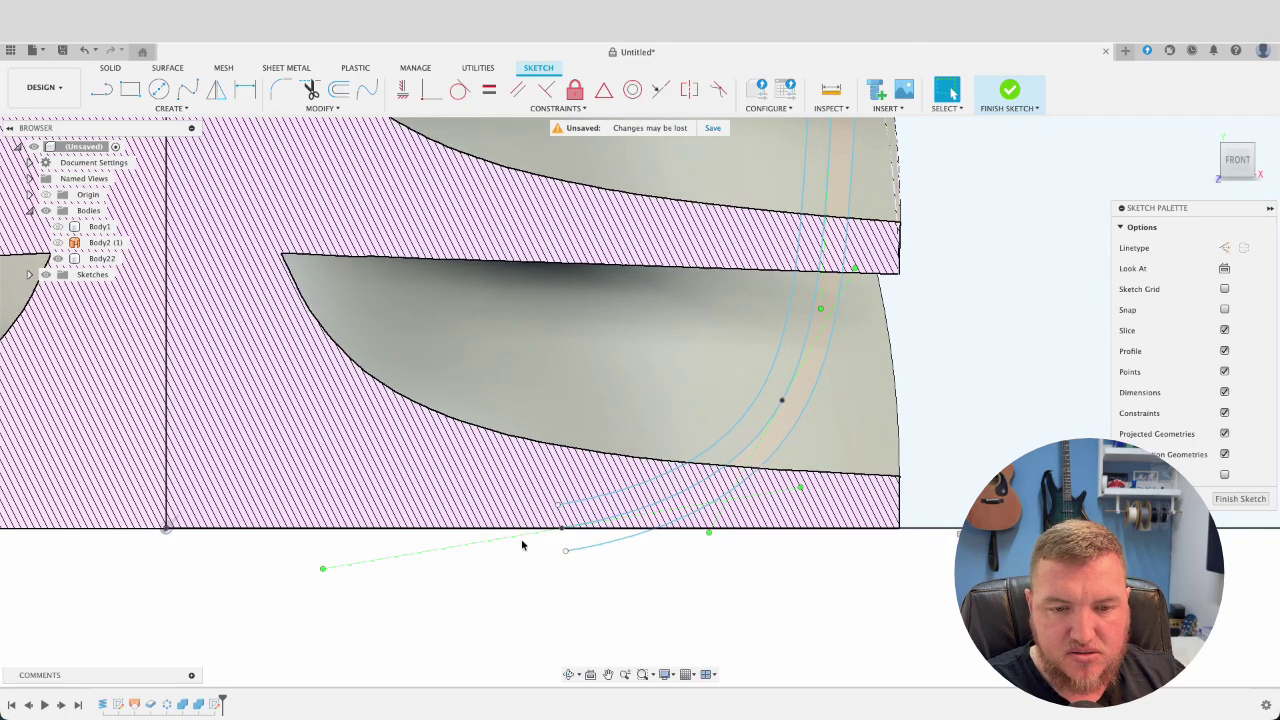
pyautogui.scroll(-3, 519, 552)
pyautogui.press('l')
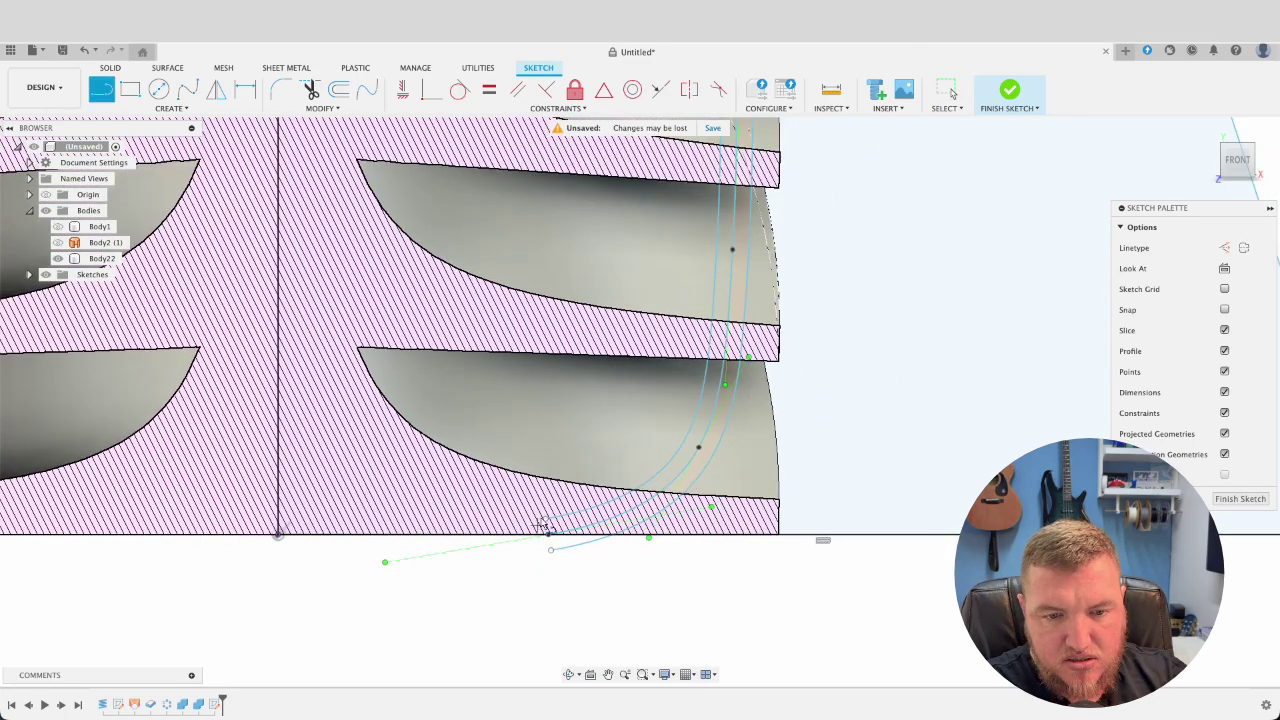
pyautogui.click(547, 520)
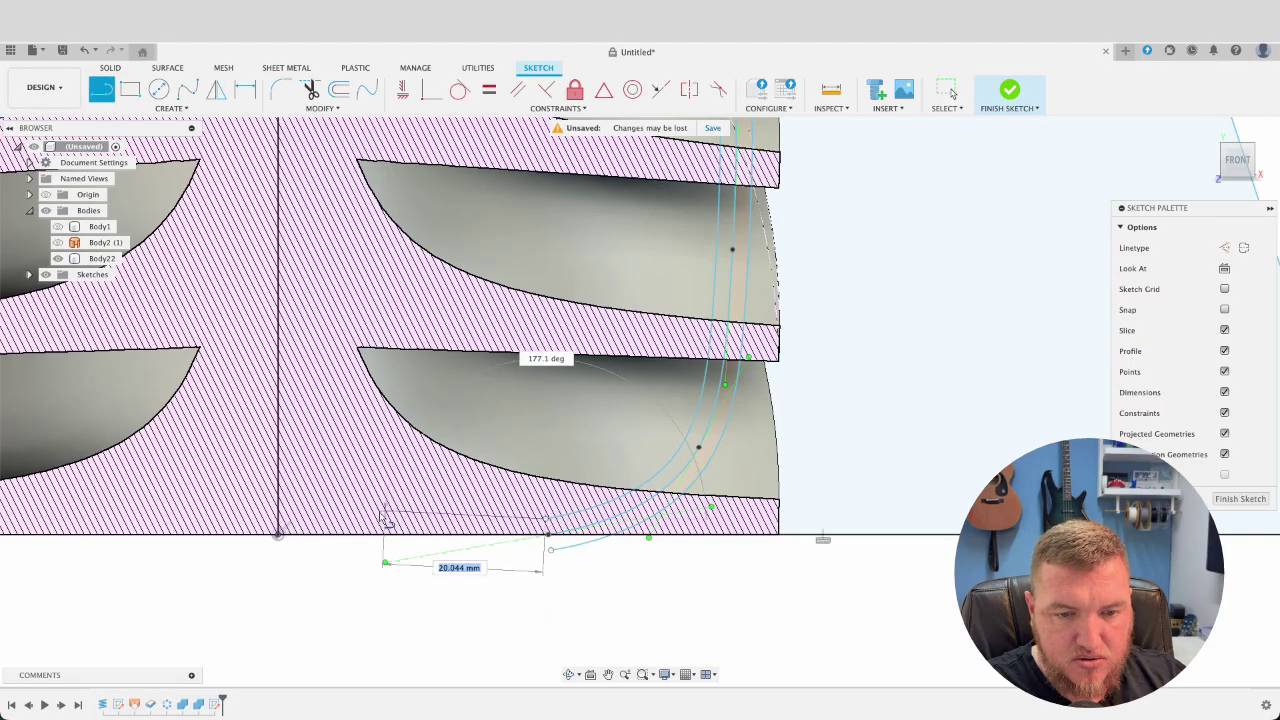
pyautogui.click(278, 520)
pyautogui.press('Escape')
pyautogui.scroll(-3, 433, 566)
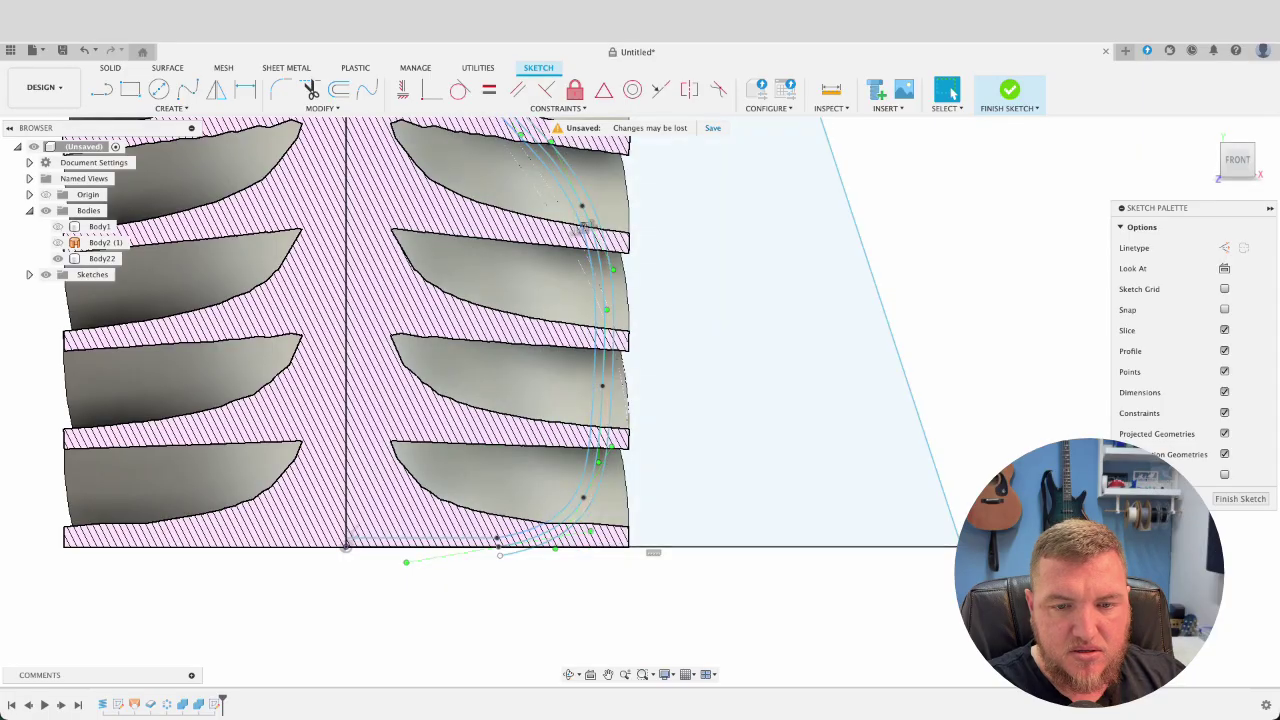
pyautogui.click(1238, 498)
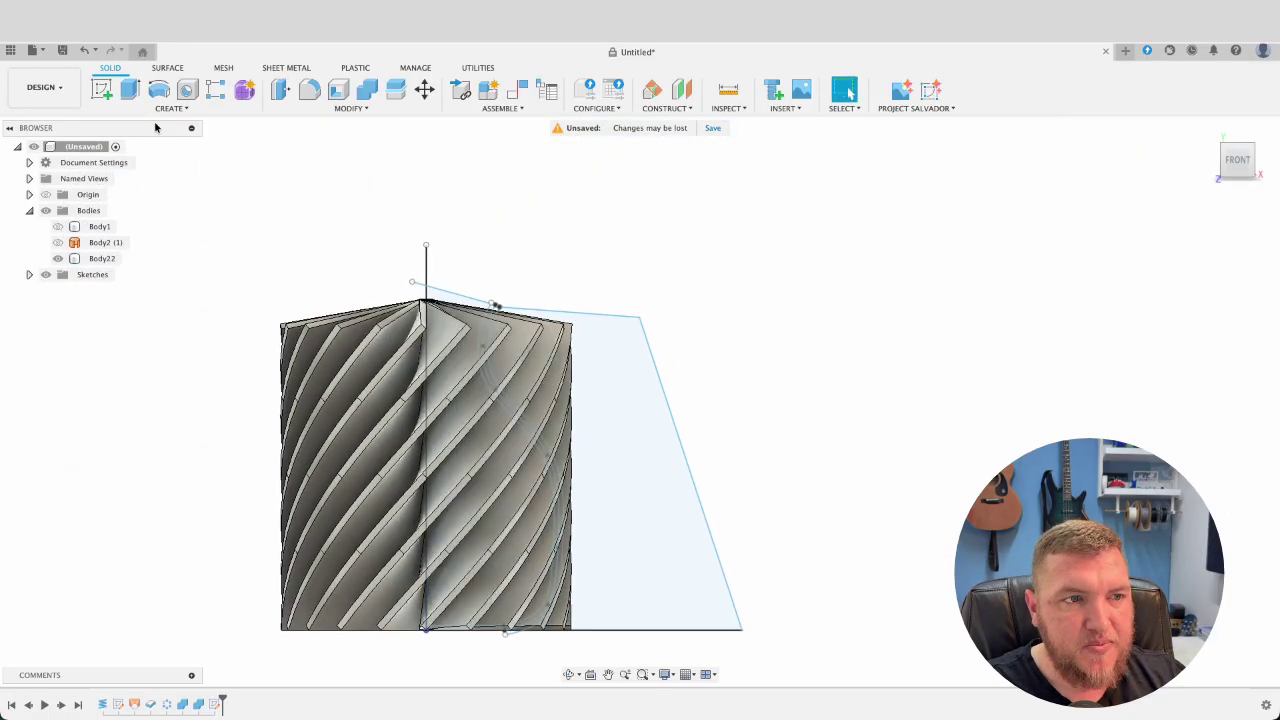
# - Revolve the thin wall profile between the offset curves 360 degrees about the vertical centre line as a new body
pyautogui.click(170, 92)
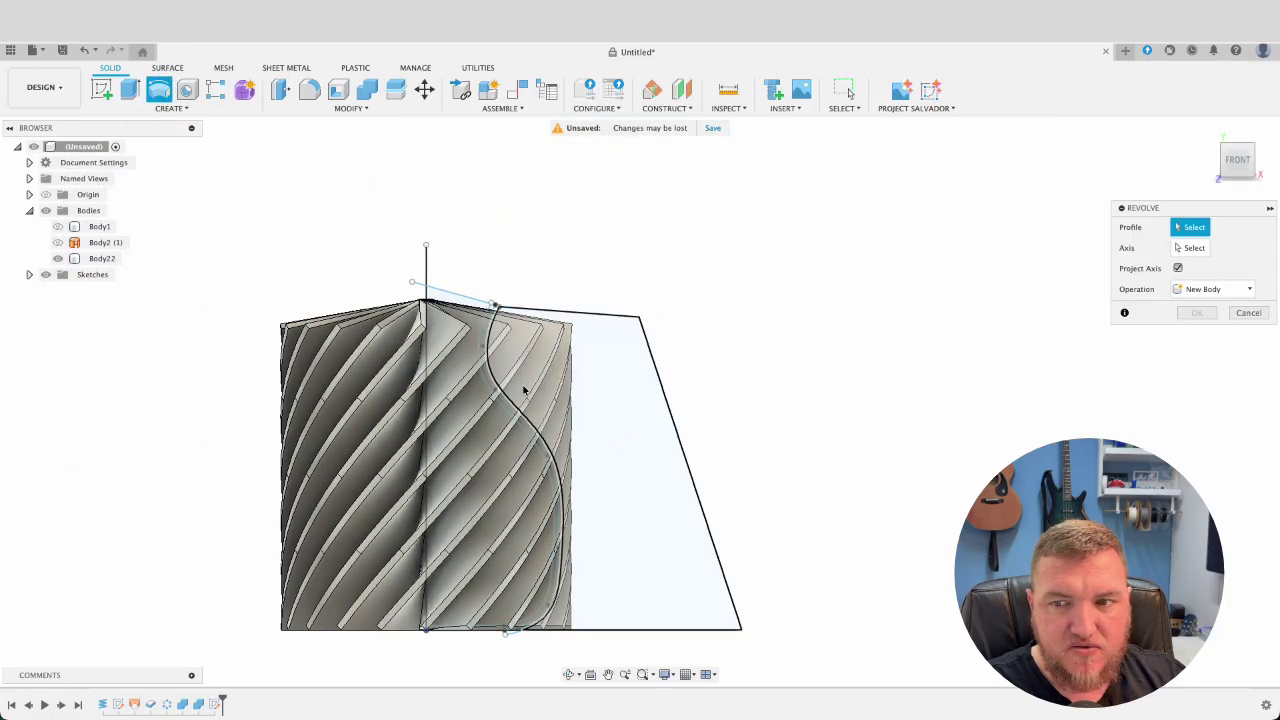
pyautogui.click(470, 307)
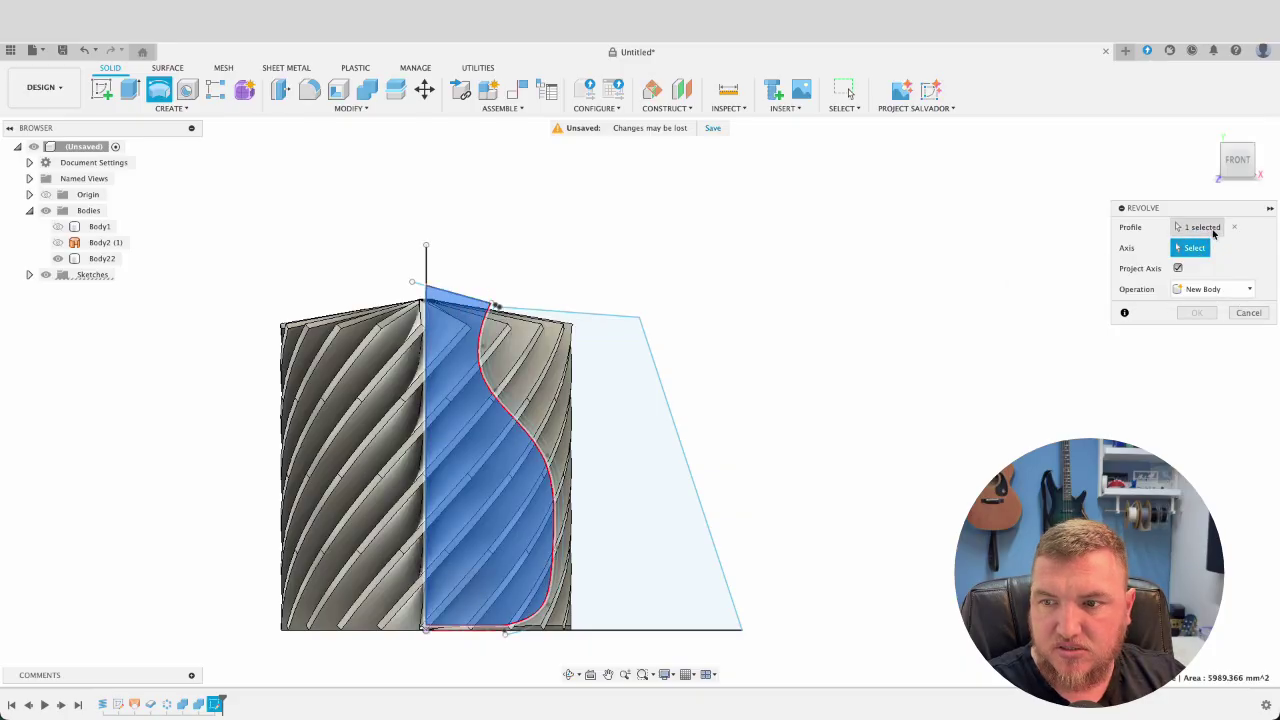
pyautogui.click(1214, 233)
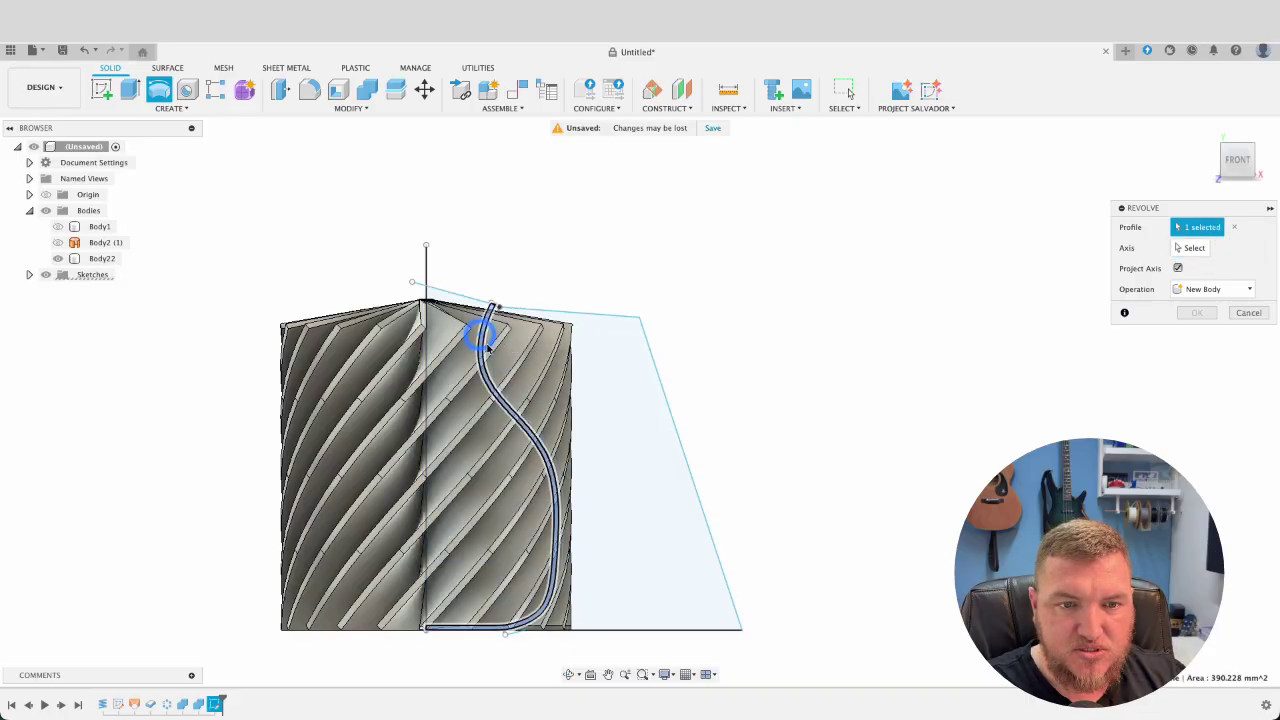
pyautogui.click(1176, 250)
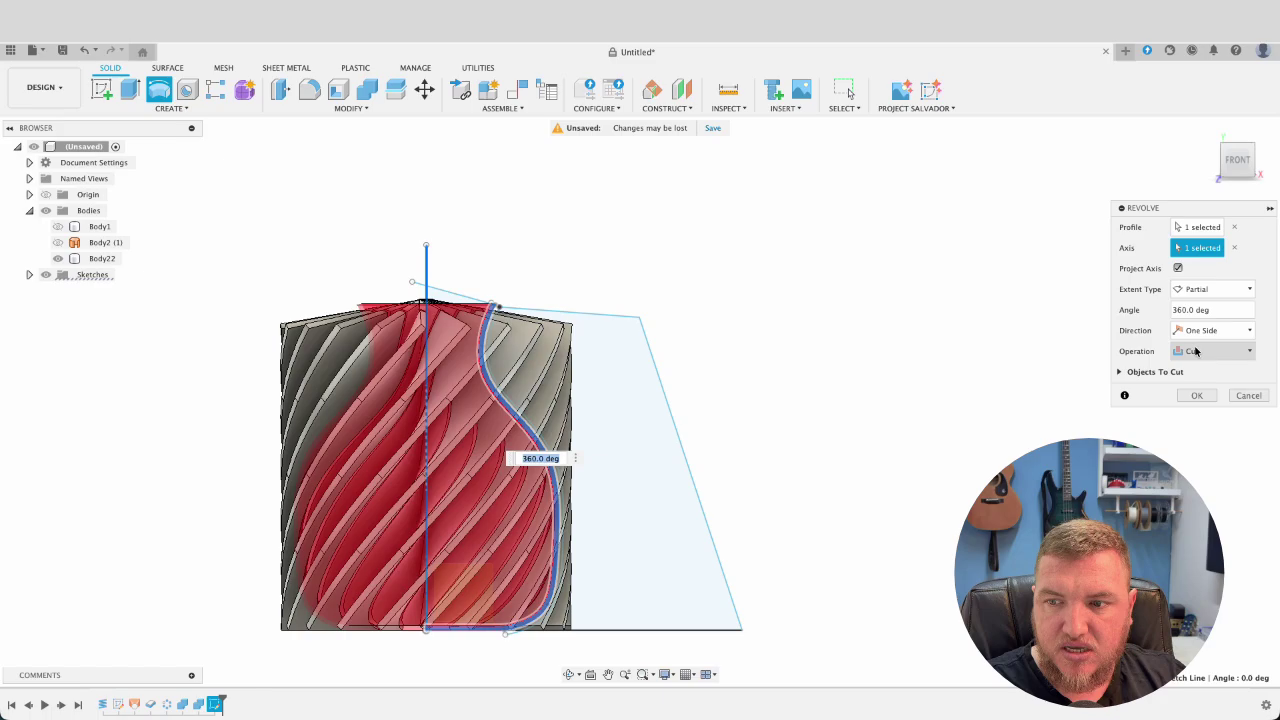
pyautogui.click(1205, 351)
pyautogui.click(1193, 369)
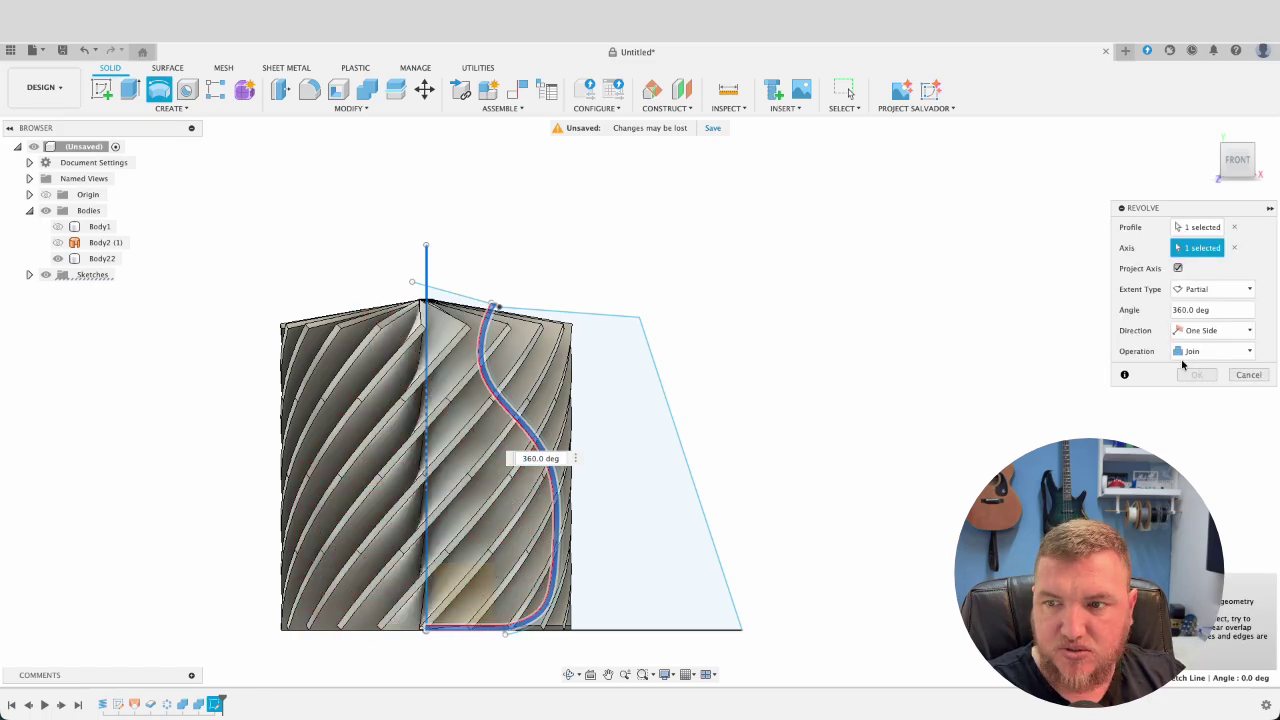
pyautogui.click(1190, 351)
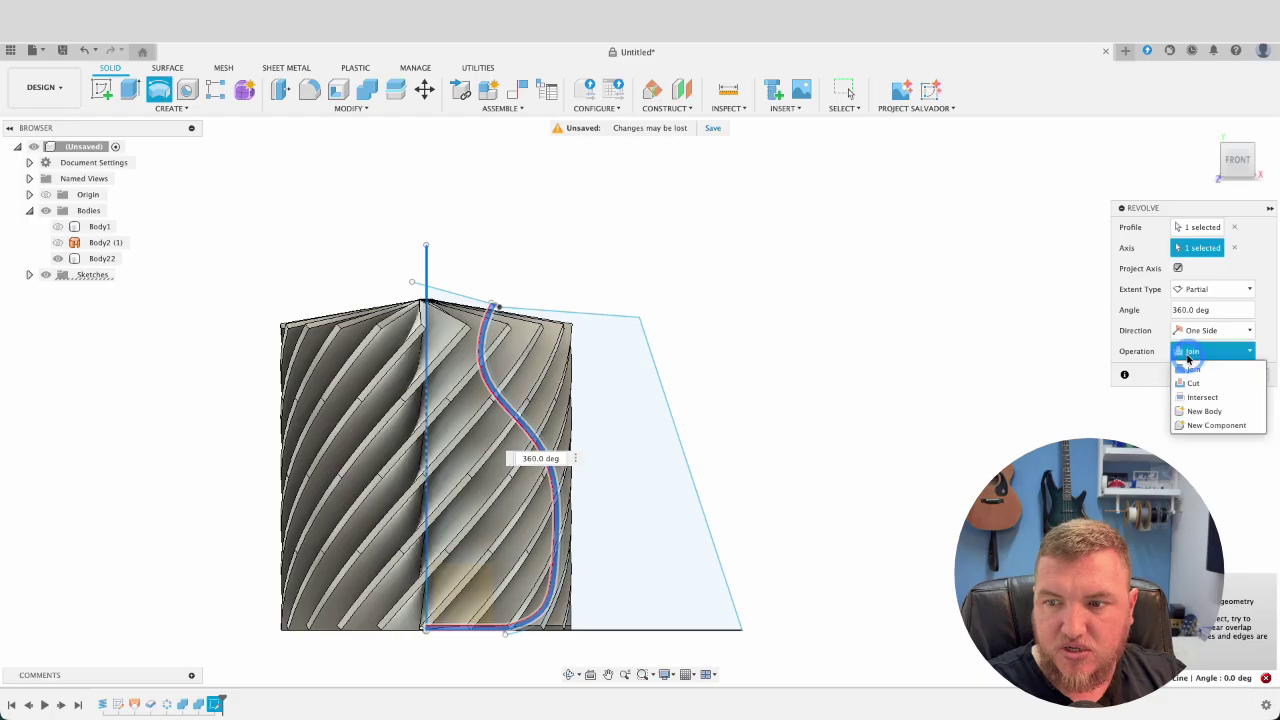
pyautogui.click(1200, 402)
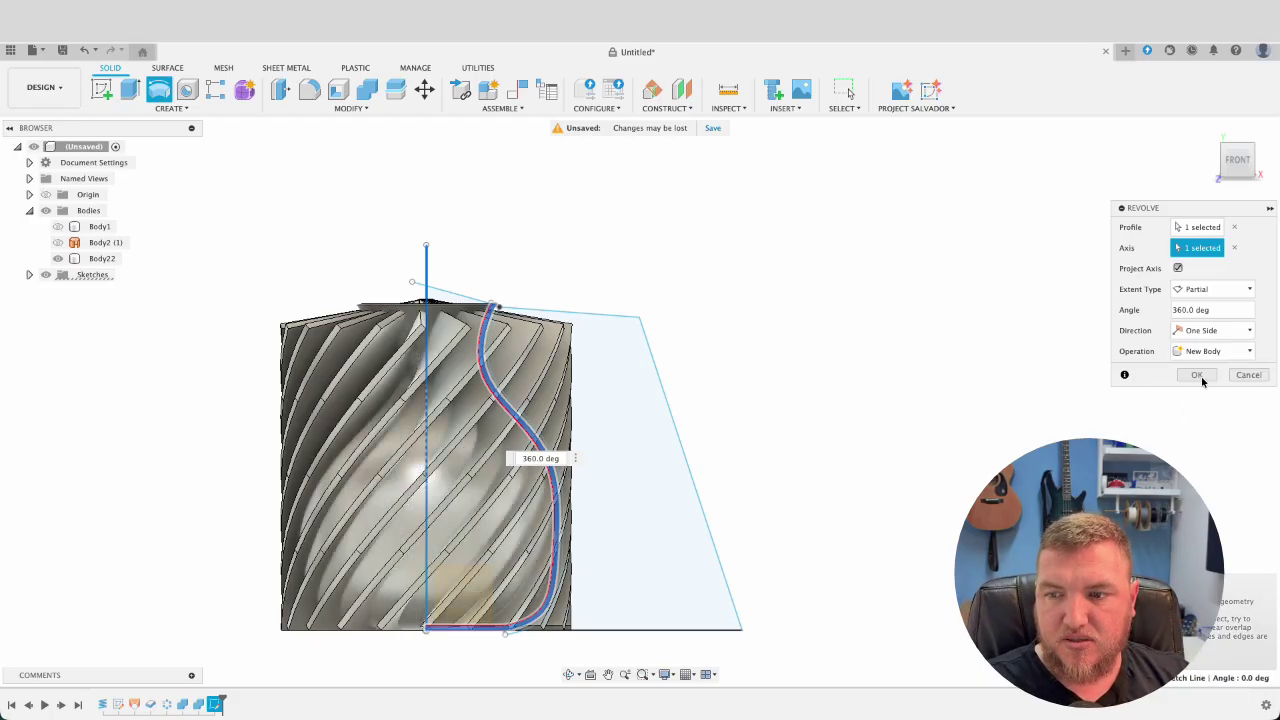
pyautogui.click(1197, 375)
# - Show the vase profile sketch and revolve its inner region 360 degrees about the vertical centre line as a cut through the blades
pyautogui.moveTo(765, 368)
pyautogui.keyDown('shift'); pyautogui.mouseDown(button='middle')
pyautogui.moveTo(771, 423)
pyautogui.moveTo(768, 388)
pyautogui.mouseUp(button='middle'); pyautogui.keyUp('shift')
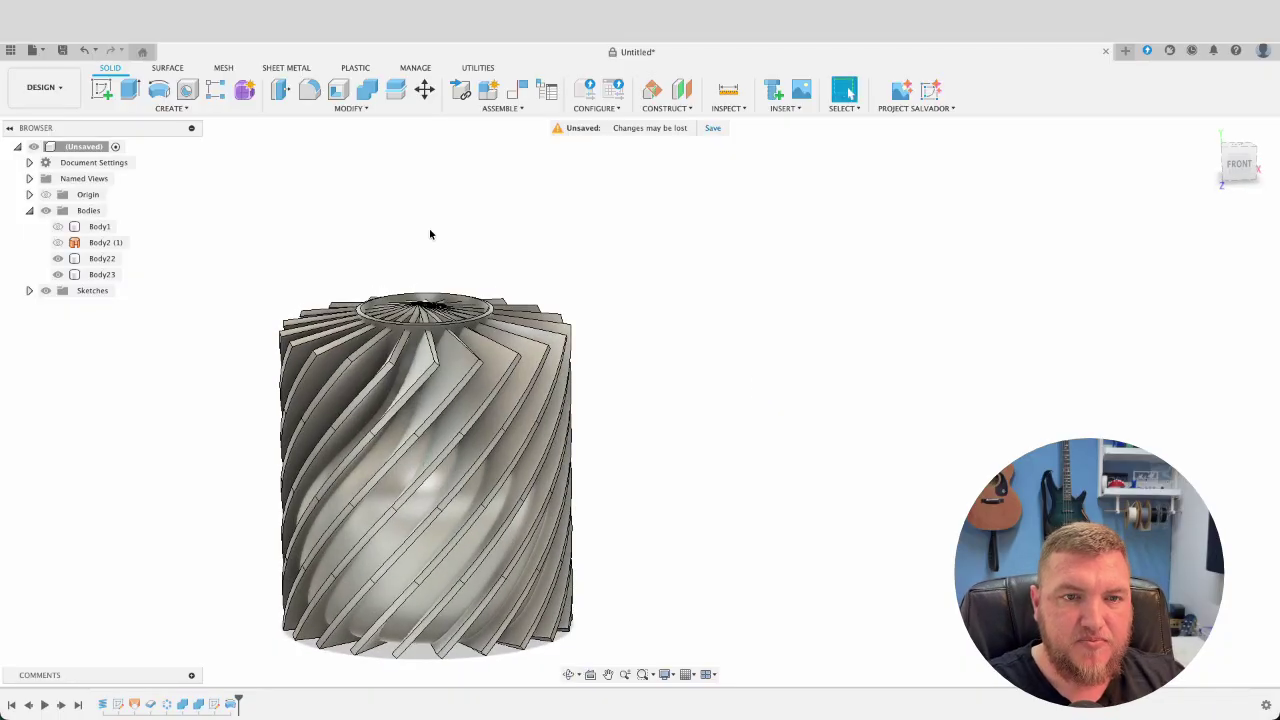
pyautogui.click(159, 90)
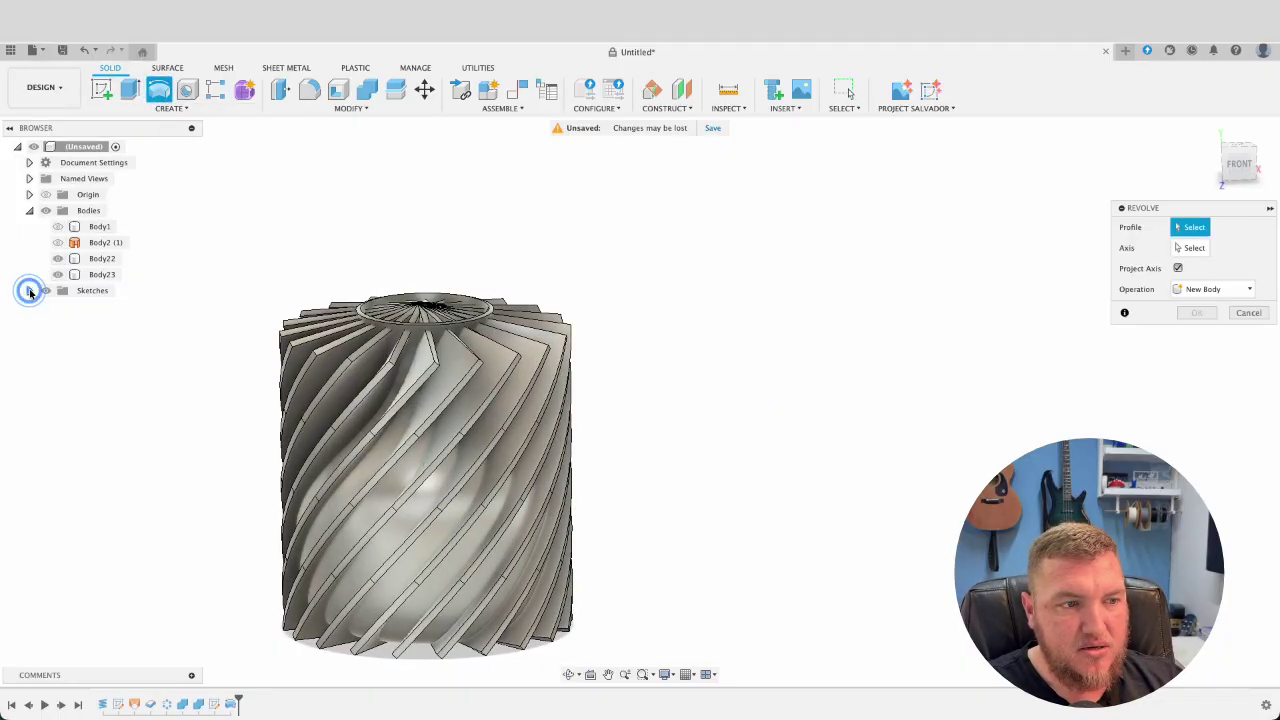
pyautogui.click(30, 291)
pyautogui.click(57, 322)
pyautogui.click(469, 355)
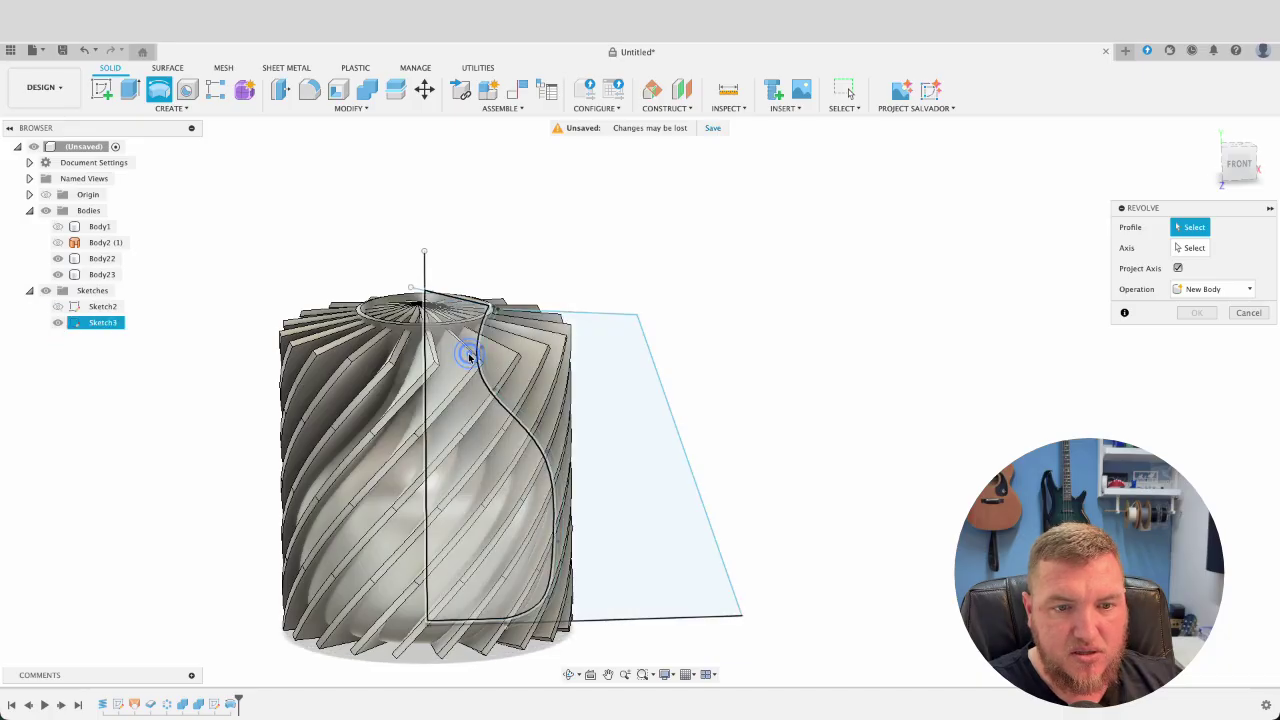
pyautogui.click(1205, 289)
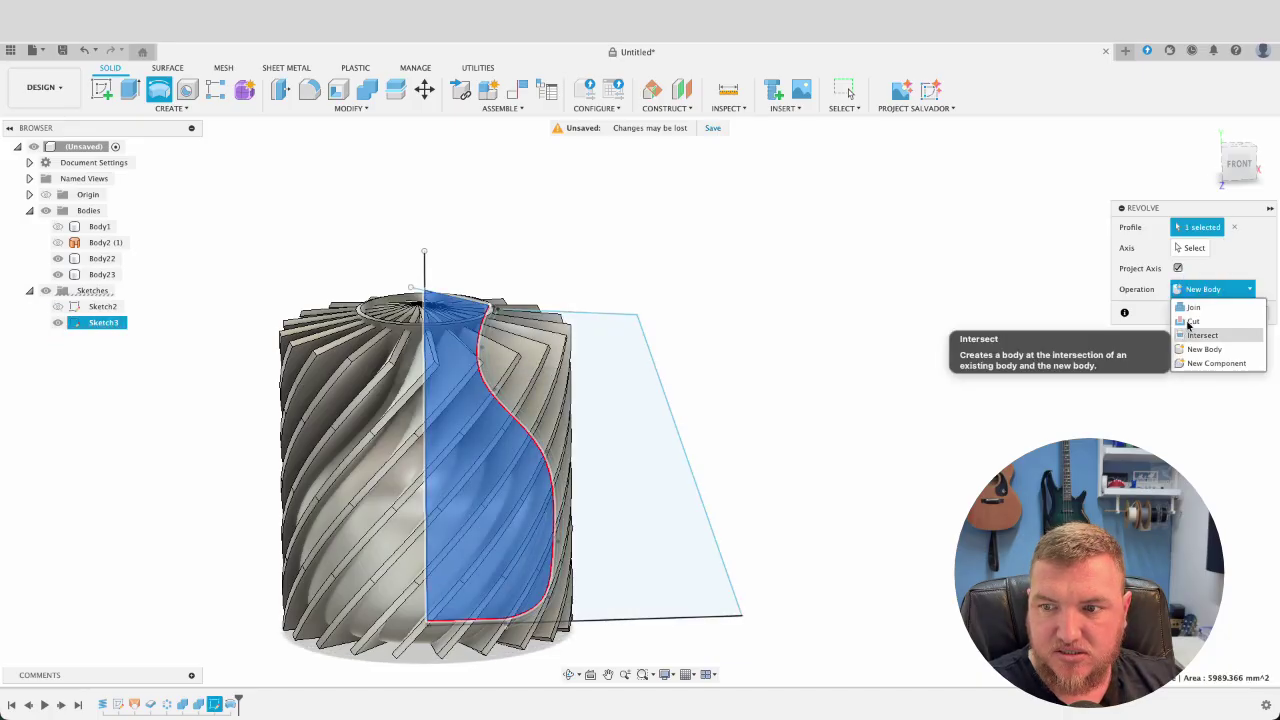
pyautogui.click(1192, 320)
pyautogui.click(1203, 250)
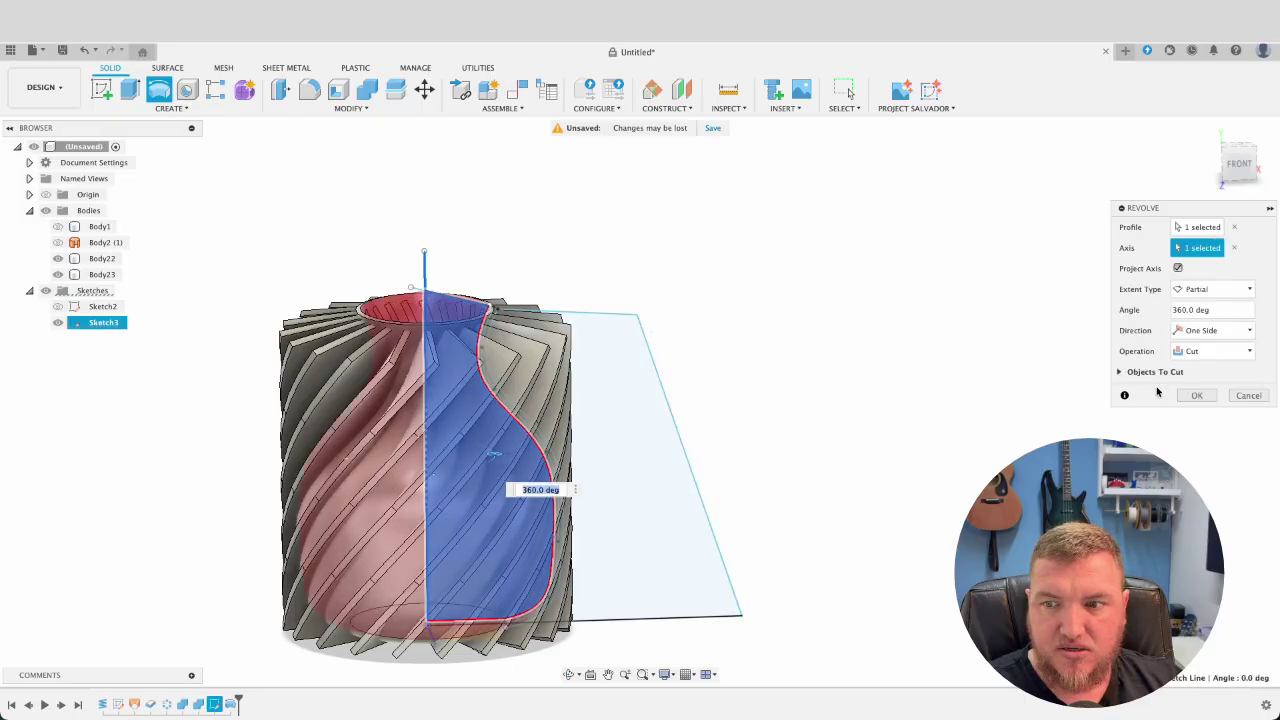
pyautogui.click(1195, 396)
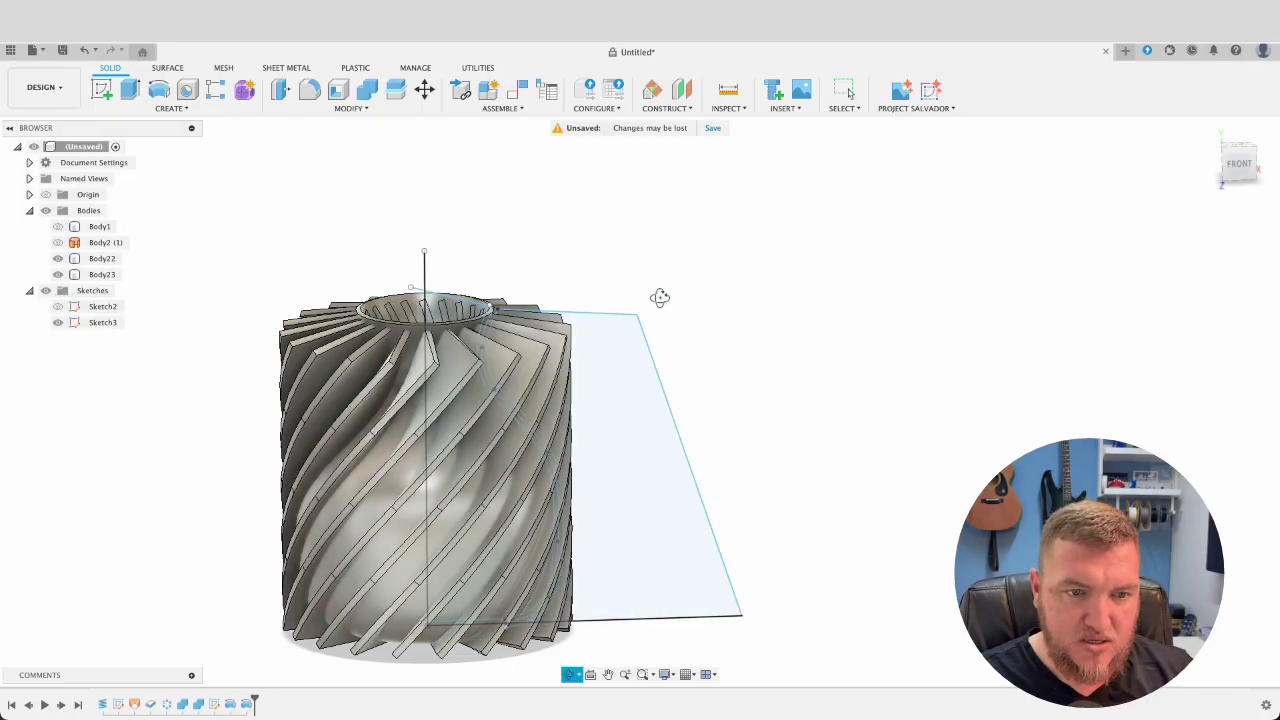
# - Revolve the region outside the vase curve 360 degrees about the vertical centre line as a cut to trim the blades
pyautogui.keyDown('shift'); pyautogui.moveTo(657, 297); pyautogui.dragTo(611, 321, button='middle'); pyautogui.keyUp('shift')
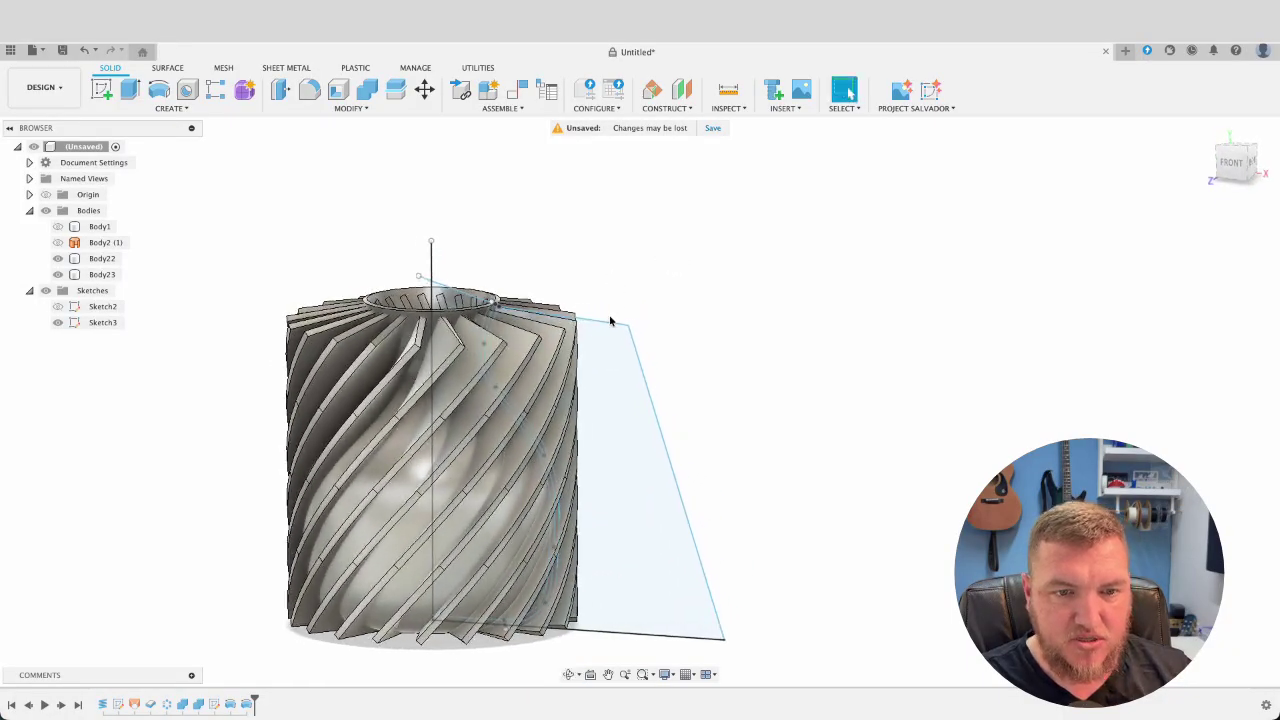
pyautogui.click(157, 91)
pyautogui.click(592, 396)
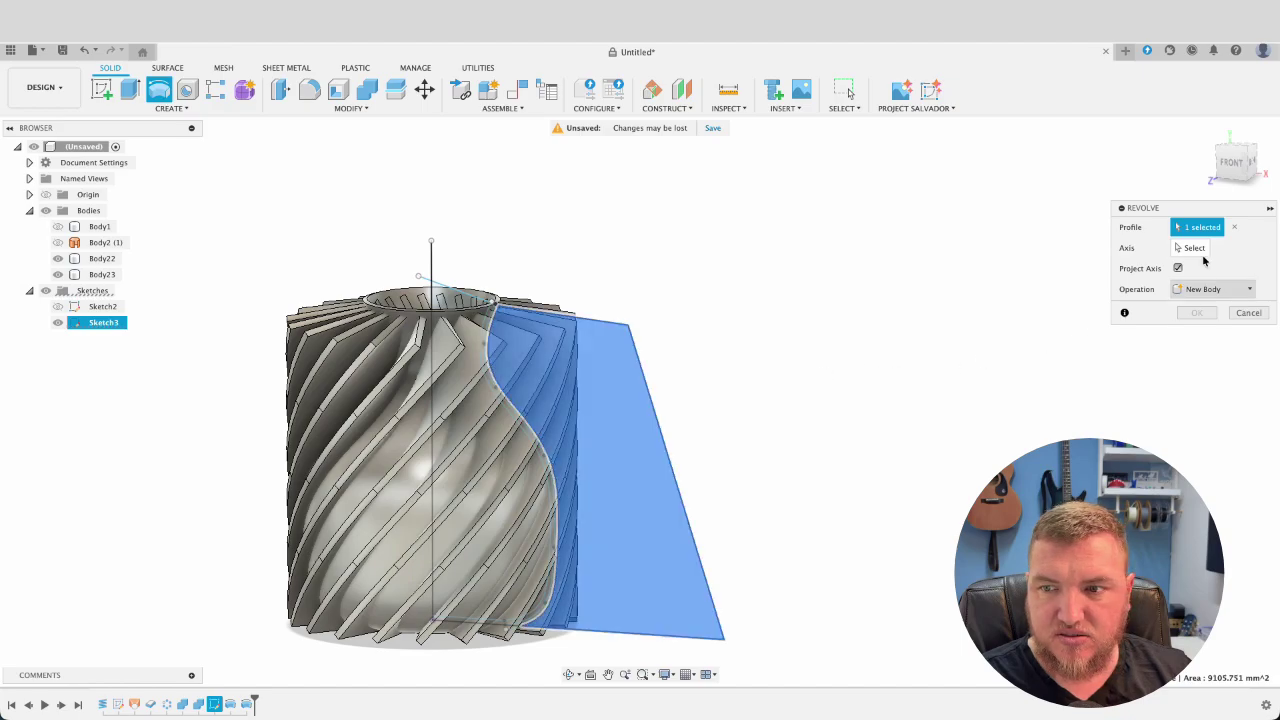
pyautogui.click(1192, 249)
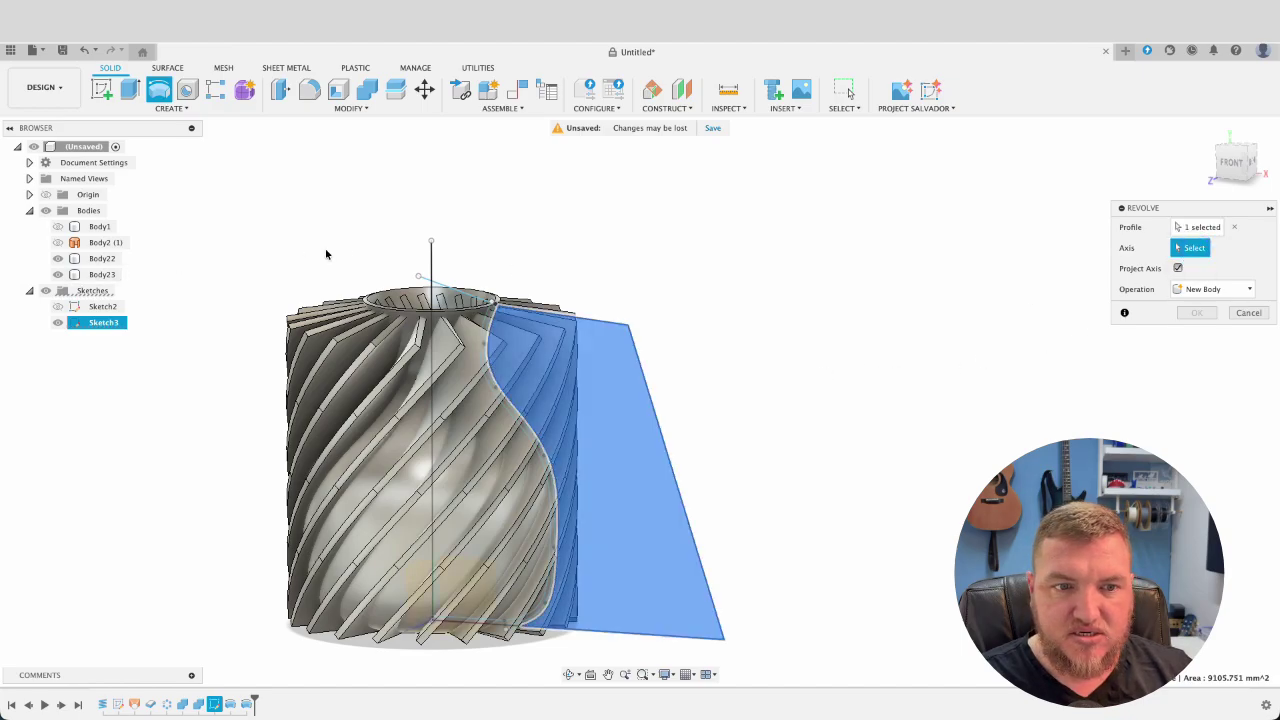
pyautogui.click(432, 330)
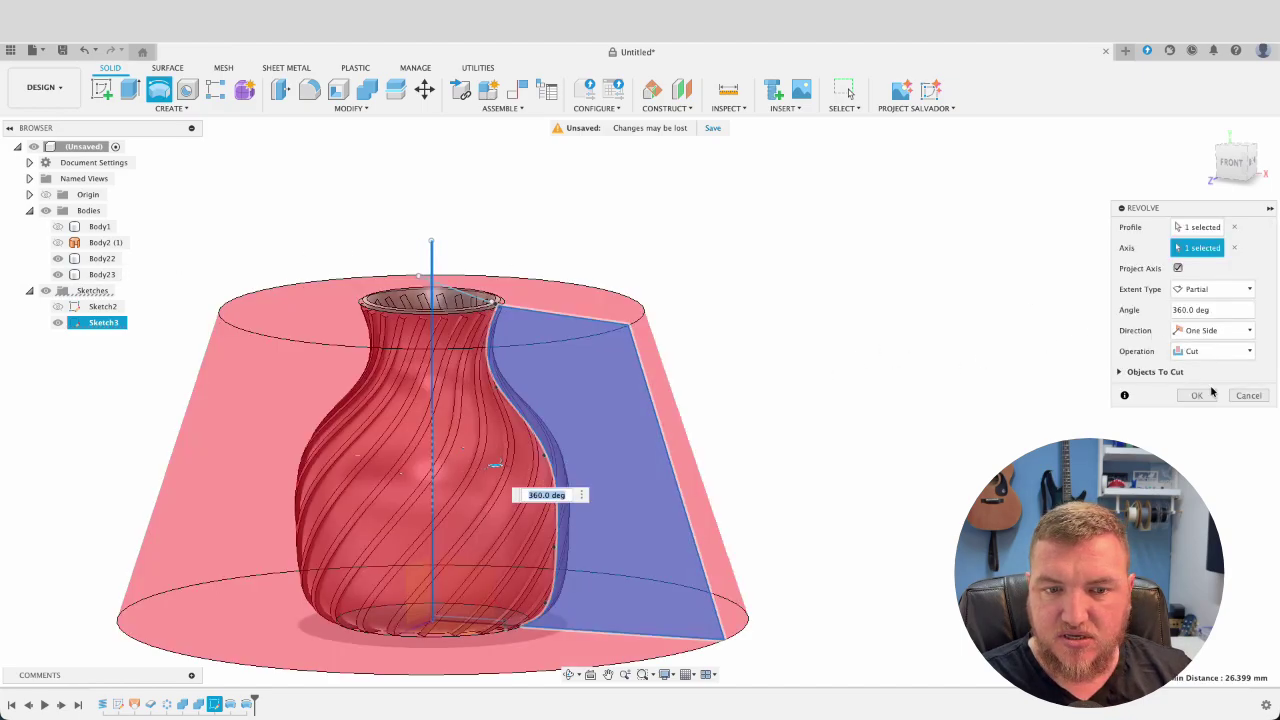
pyautogui.press('Escape')
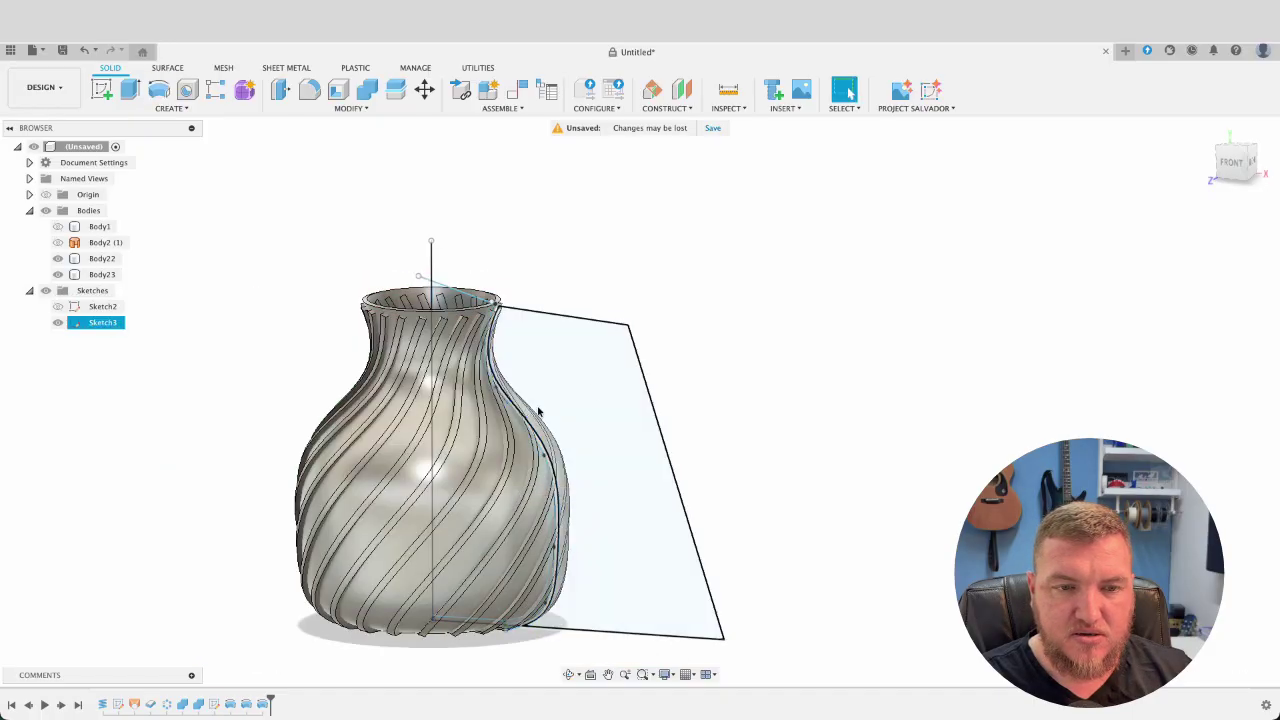
# - Examine the trimmed blades on the vase surface up close and from several sides, ending in the front view
pyautogui.keyDown('shift'); pyautogui.moveTo(537, 414); pyautogui.dragTo(523, 447, button='middle'); pyautogui.keyUp('shift')
pyautogui.scroll(-2, 566, 403)
pyautogui.scroll(5, 566, 403)
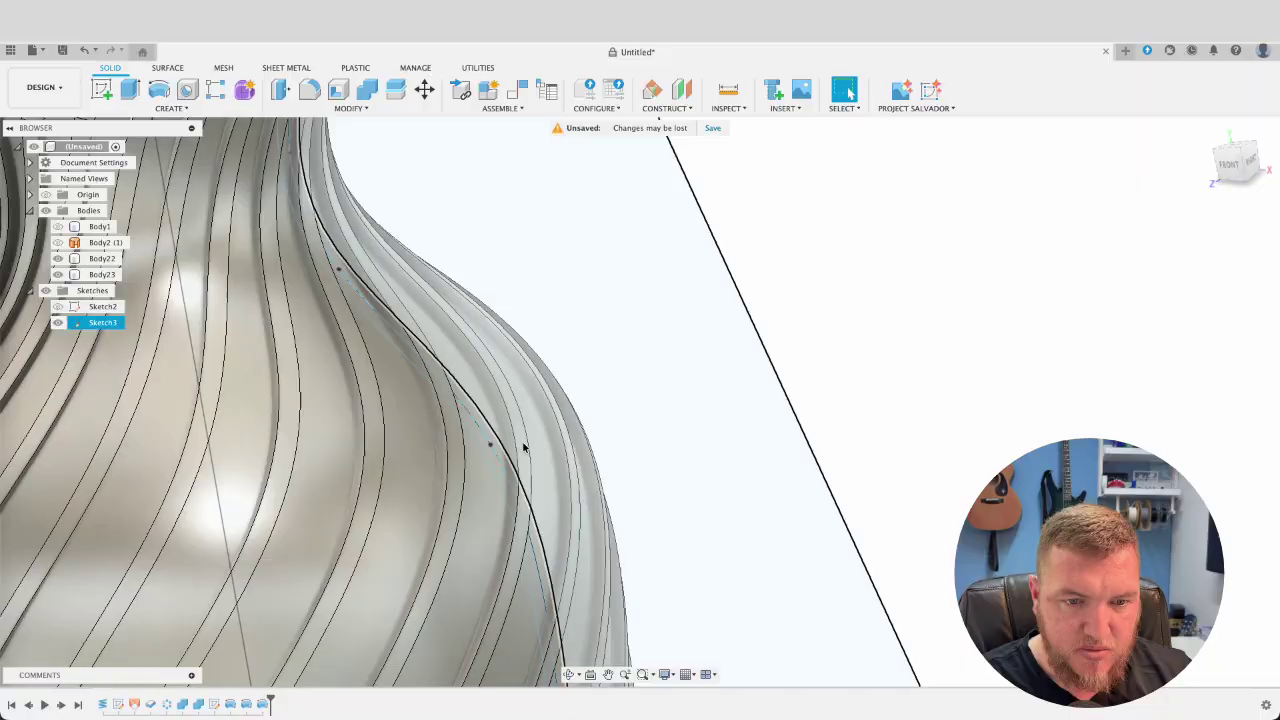
pyautogui.moveTo(569, 352)
pyautogui.keyDown('shift'); pyautogui.mouseDown(button='middle')
pyautogui.moveTo(498, 378)
pyautogui.moveTo(669, 361)
pyautogui.moveTo(620, 346)
pyautogui.moveTo(914, 429)
pyautogui.moveTo(880, 400)
pyautogui.moveTo(820, 394)
pyautogui.moveTo(791, 373)
pyautogui.moveTo(788, 312)
pyautogui.mouseUp(button='middle'); pyautogui.keyUp('shift')
pyautogui.scroll(-4, 610, 354)
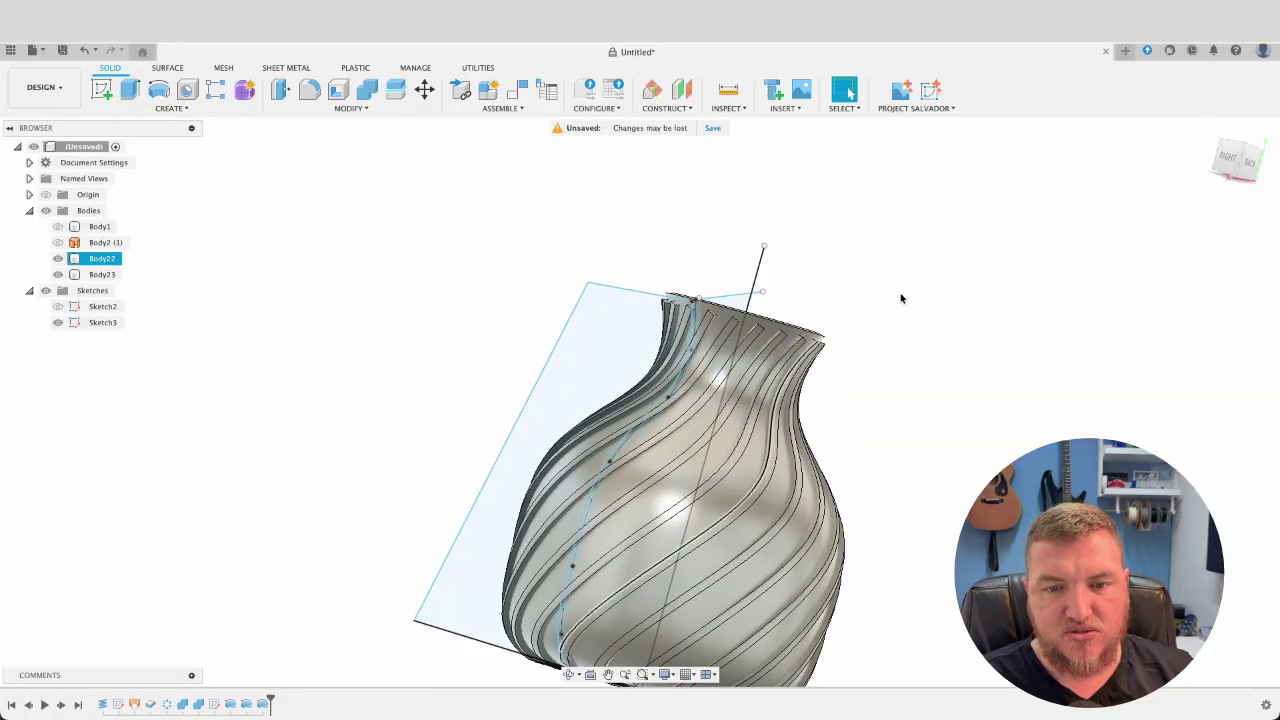
pyautogui.click(1222, 160)
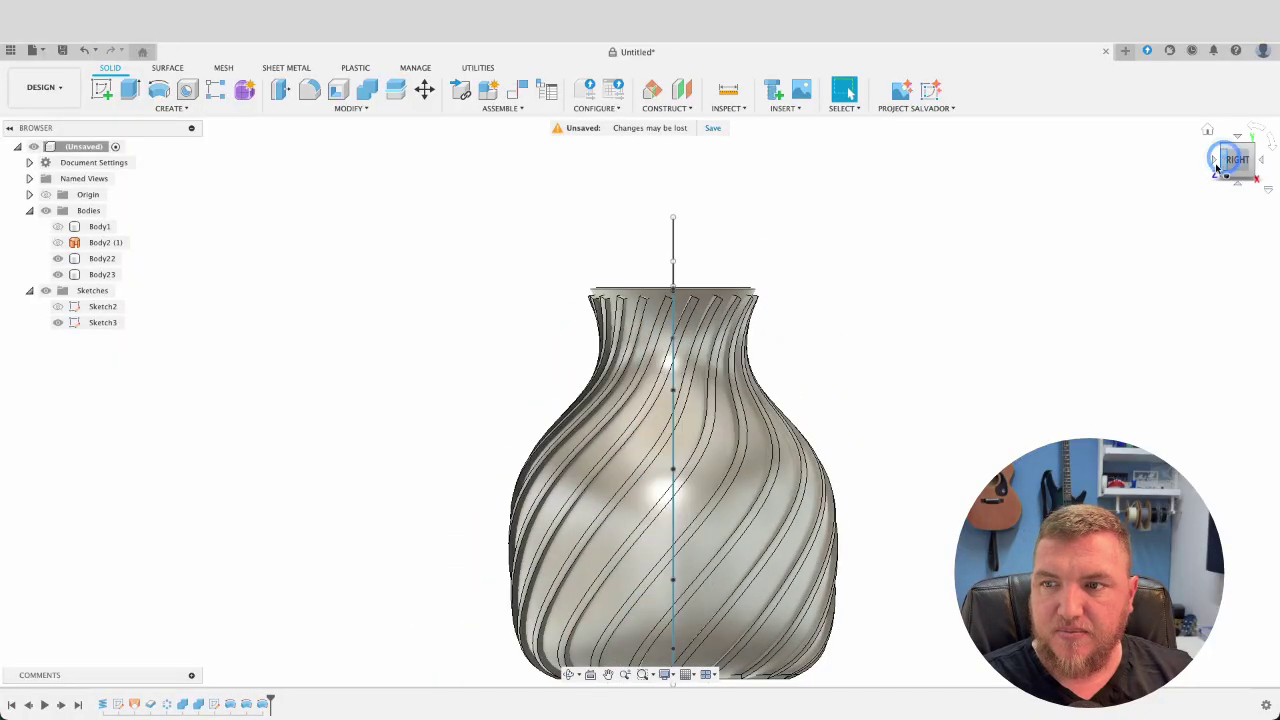
pyautogui.click(1215, 163)
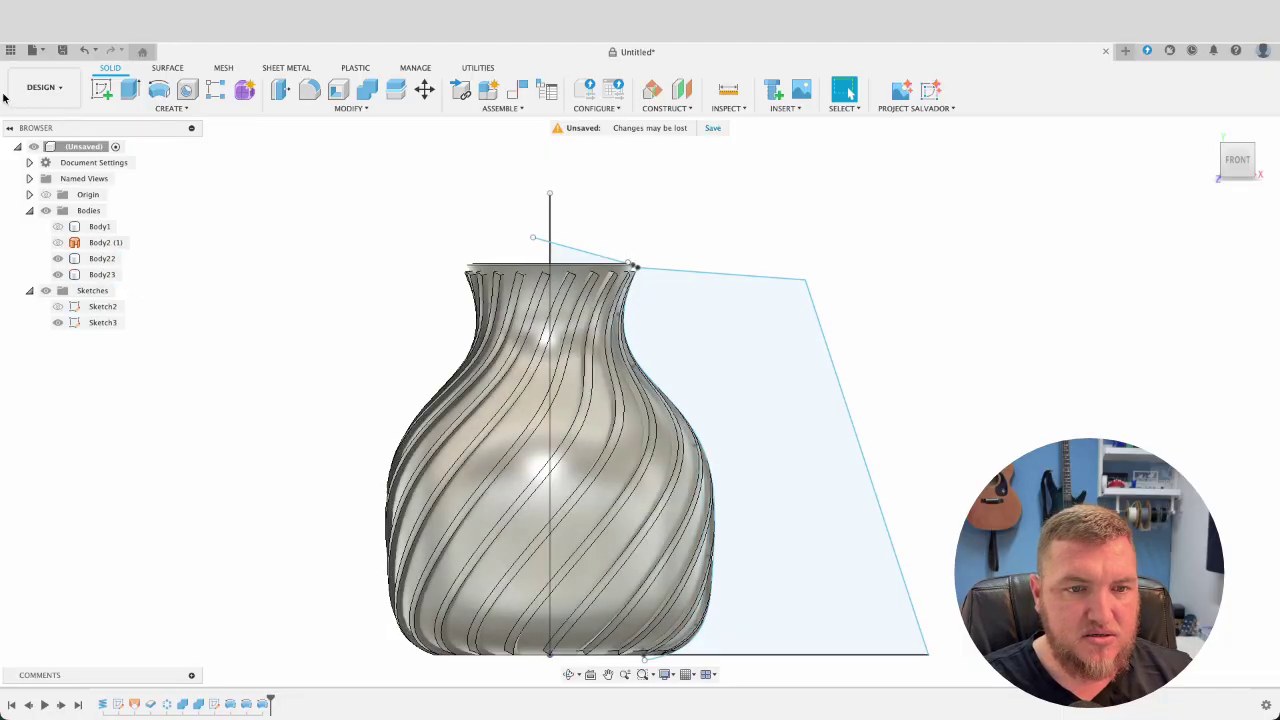
# - Sketch a horizontal line about 165 mm long on the front plane, crossing the vase neck just below the blades' upper ends
pyautogui.click(104, 91)
pyautogui.scroll(-10, 726, 540)
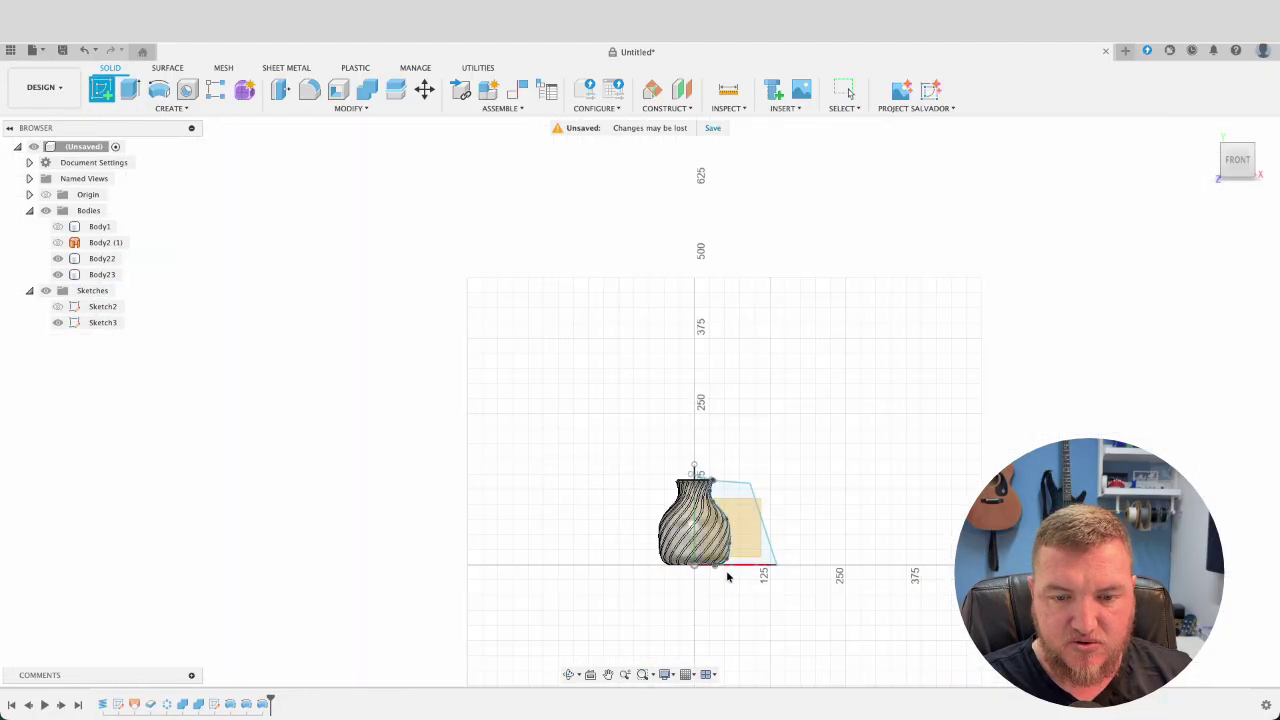
pyautogui.click(760, 531)
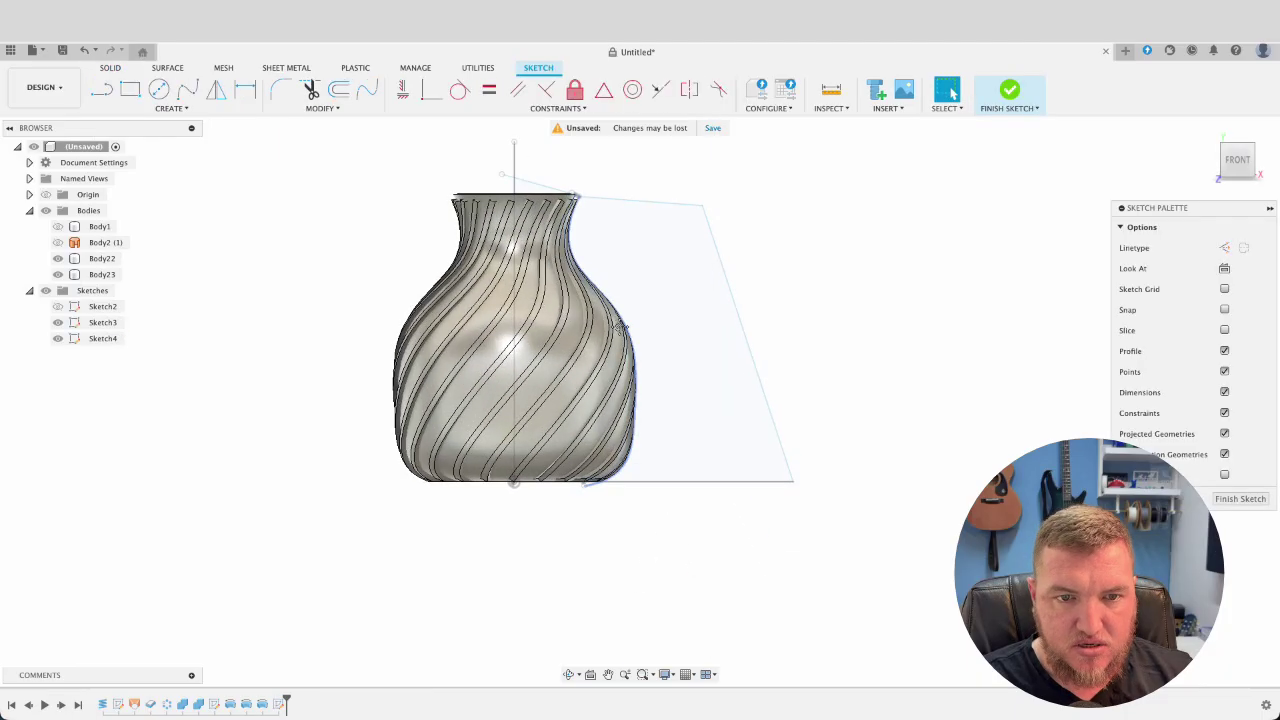
pyautogui.press('l')
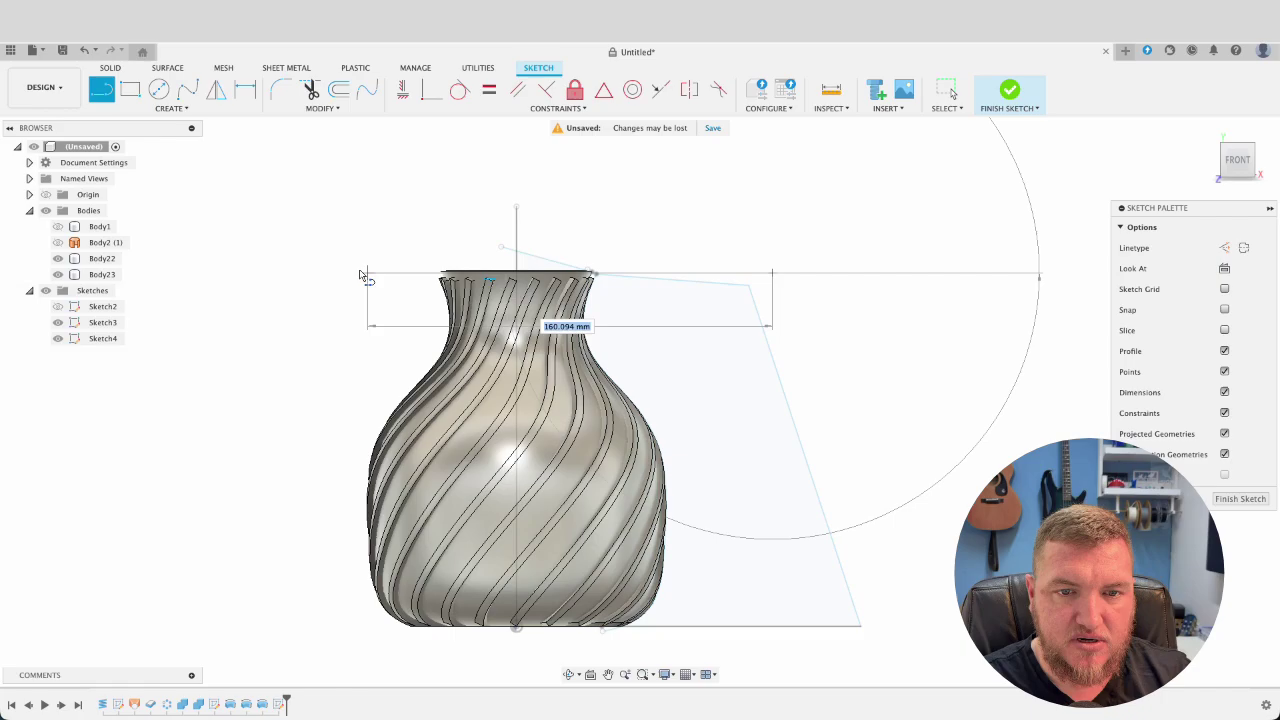
pyautogui.click(358, 273)
pyautogui.press('Escape')
pyautogui.scroll(5, 414, 271)
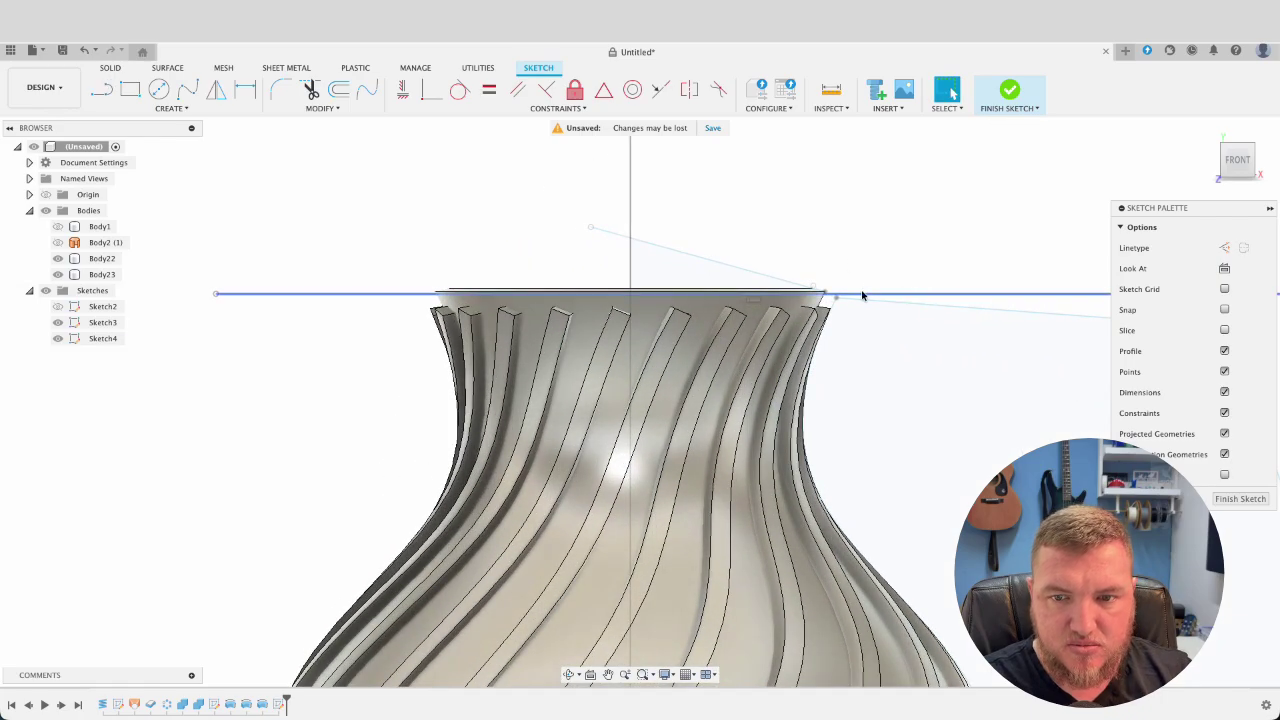
pyautogui.moveTo(862, 295); pyautogui.dragTo(855, 318)
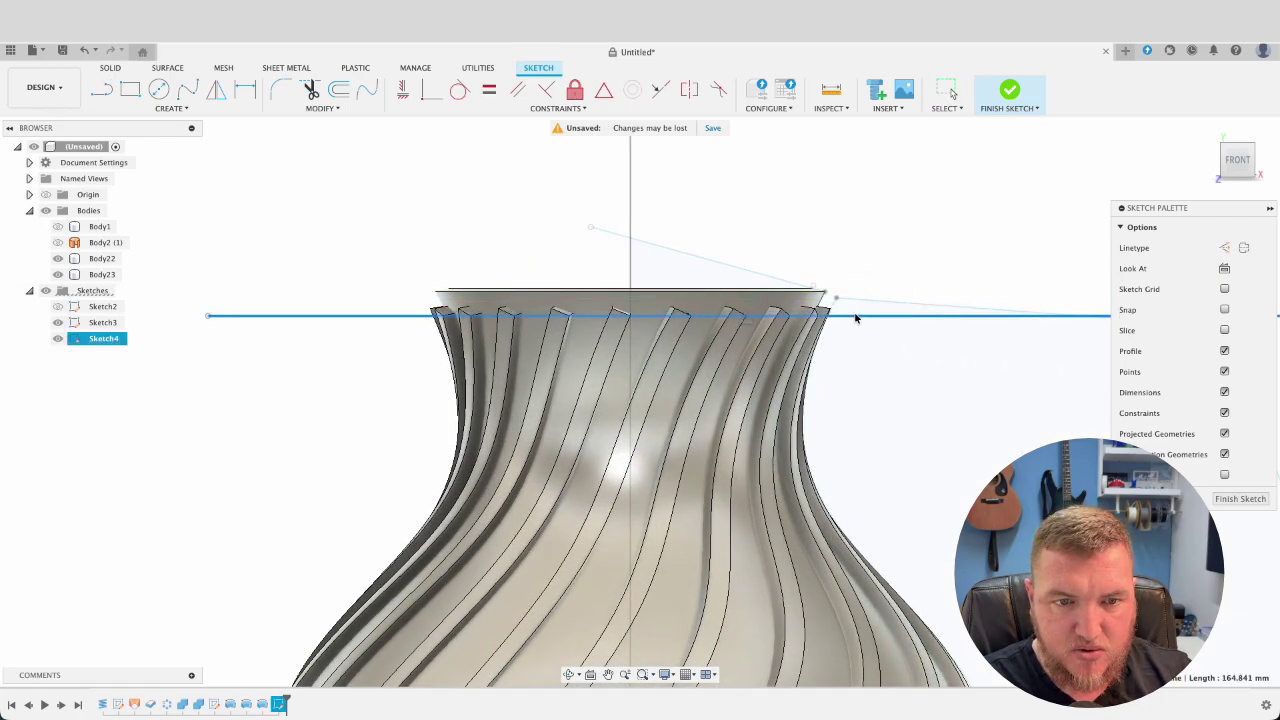
pyautogui.scroll(-3, 850, 340)
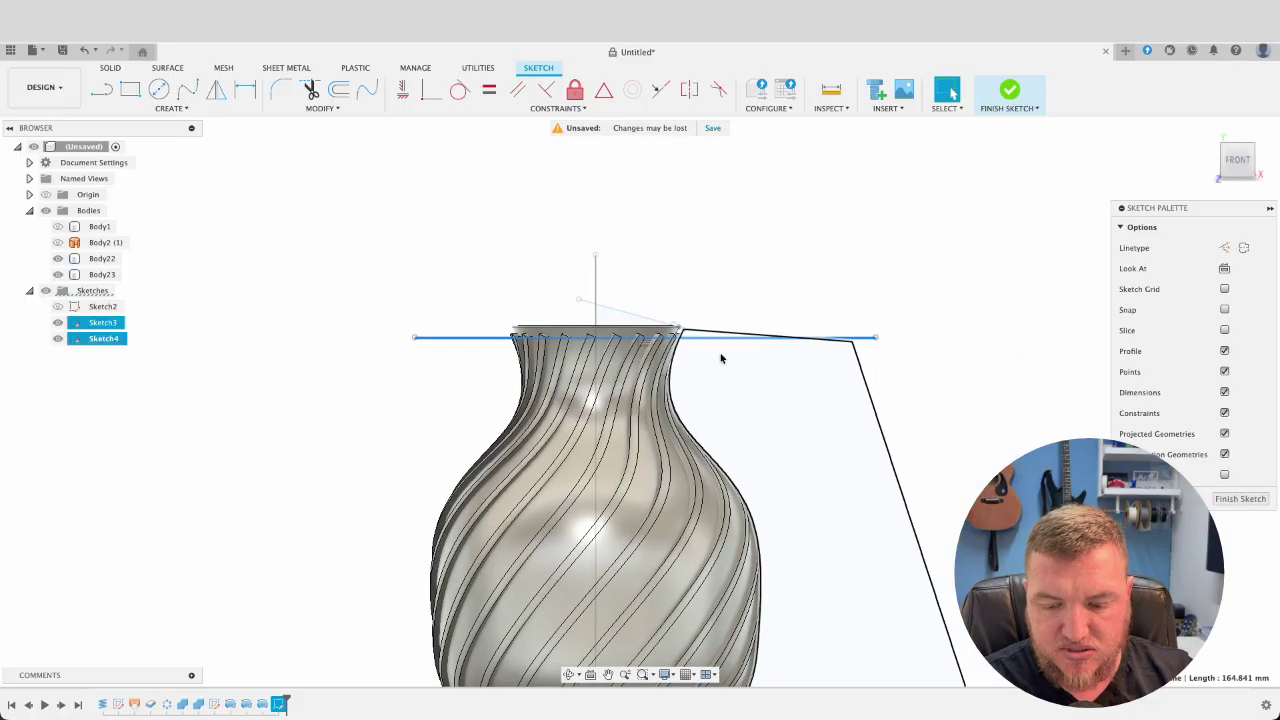
# - Draw two lines above the vase that close a triangle over the horizontal line, and finish the sketch
pyautogui.press('l')
pyautogui.click(875, 338)
pyautogui.click(850, 201)
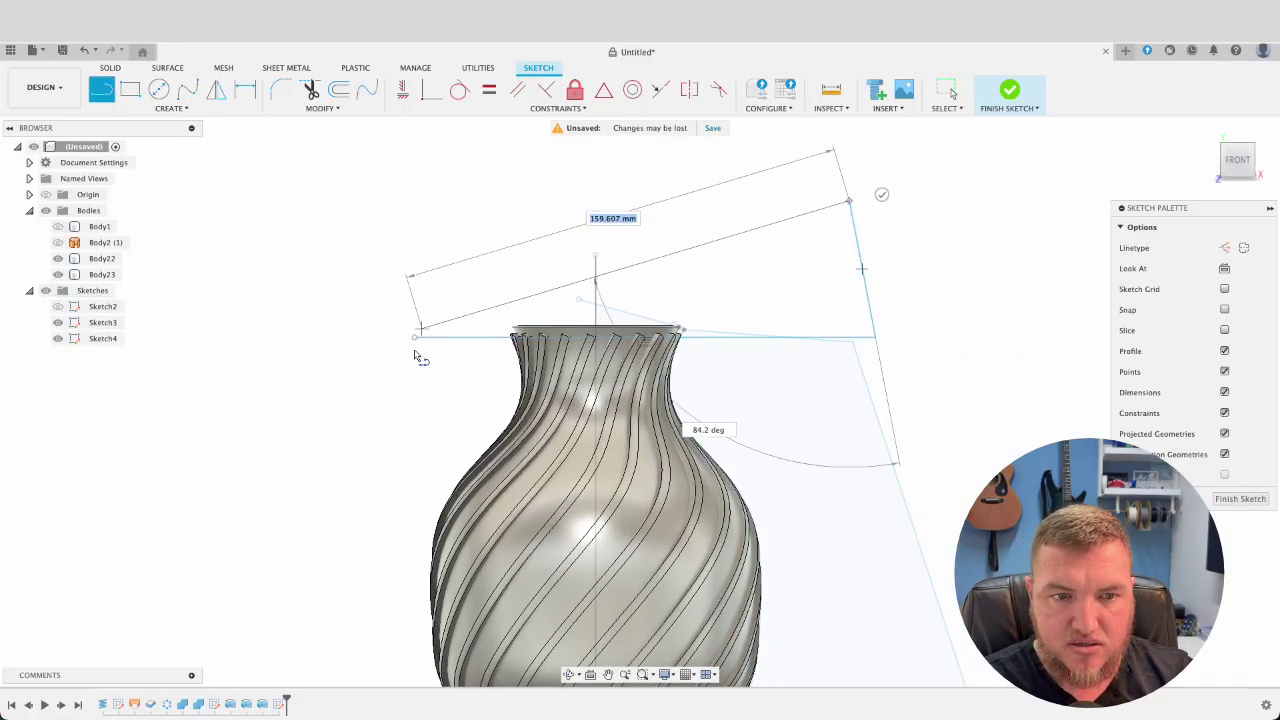
pyautogui.click(414, 337)
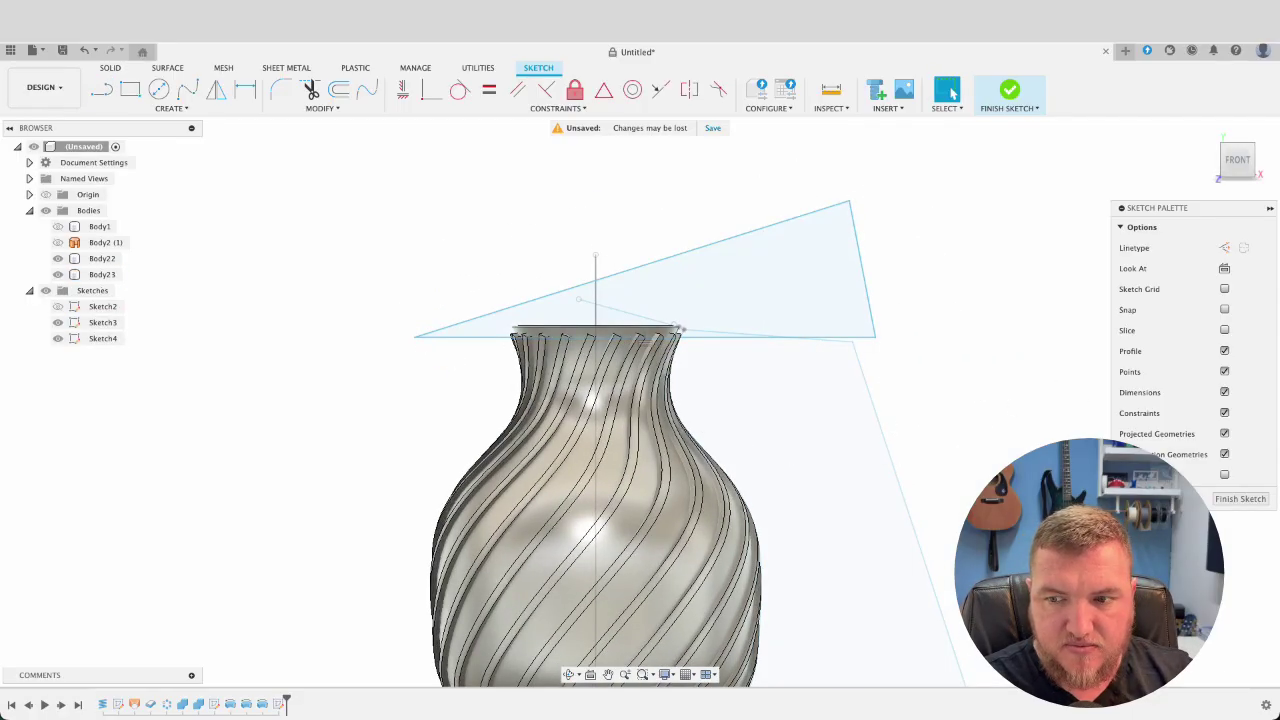
pyautogui.click(1217, 505)
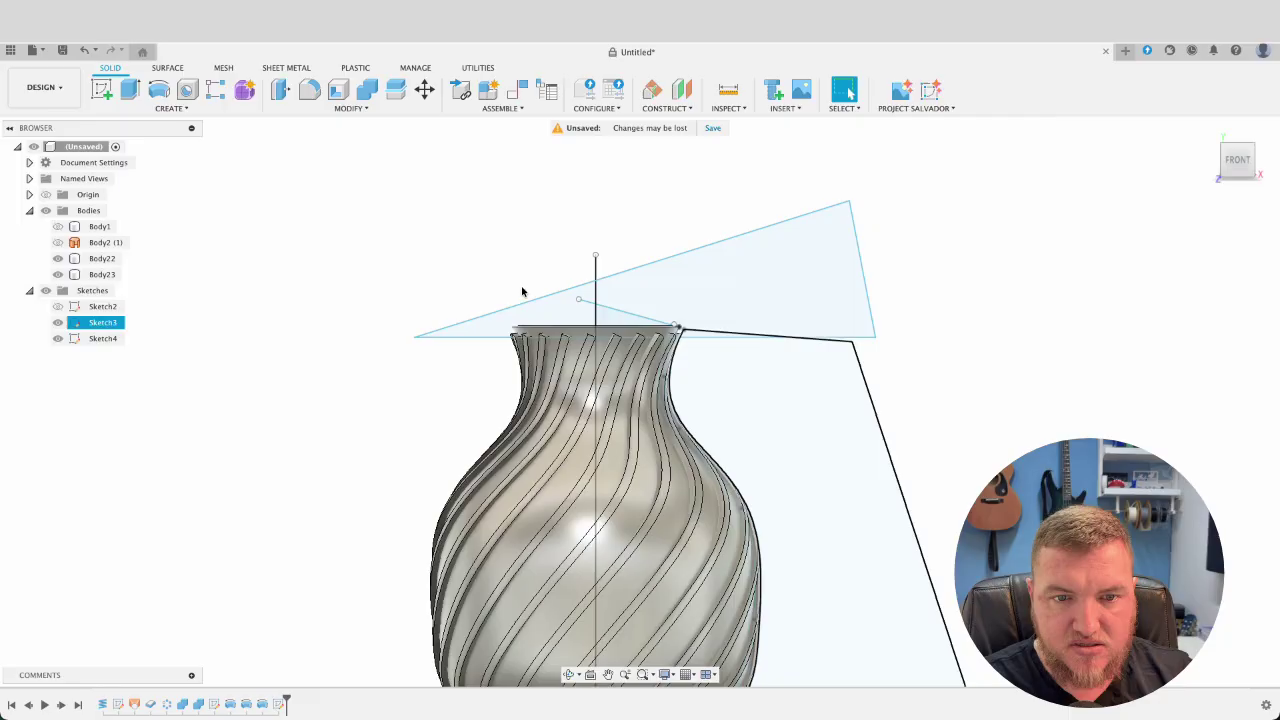
# - Extrude the triangular profile above the vase symmetrically by 70 mm as a cut to trim the rim flat
pyautogui.click(133, 92)
pyautogui.scroll(-3, 706, 220)
pyautogui.keyDown('shift'); pyautogui.moveTo(709, 254); pyautogui.dragTo(710, 272, button='middle'); pyautogui.keyUp('shift')
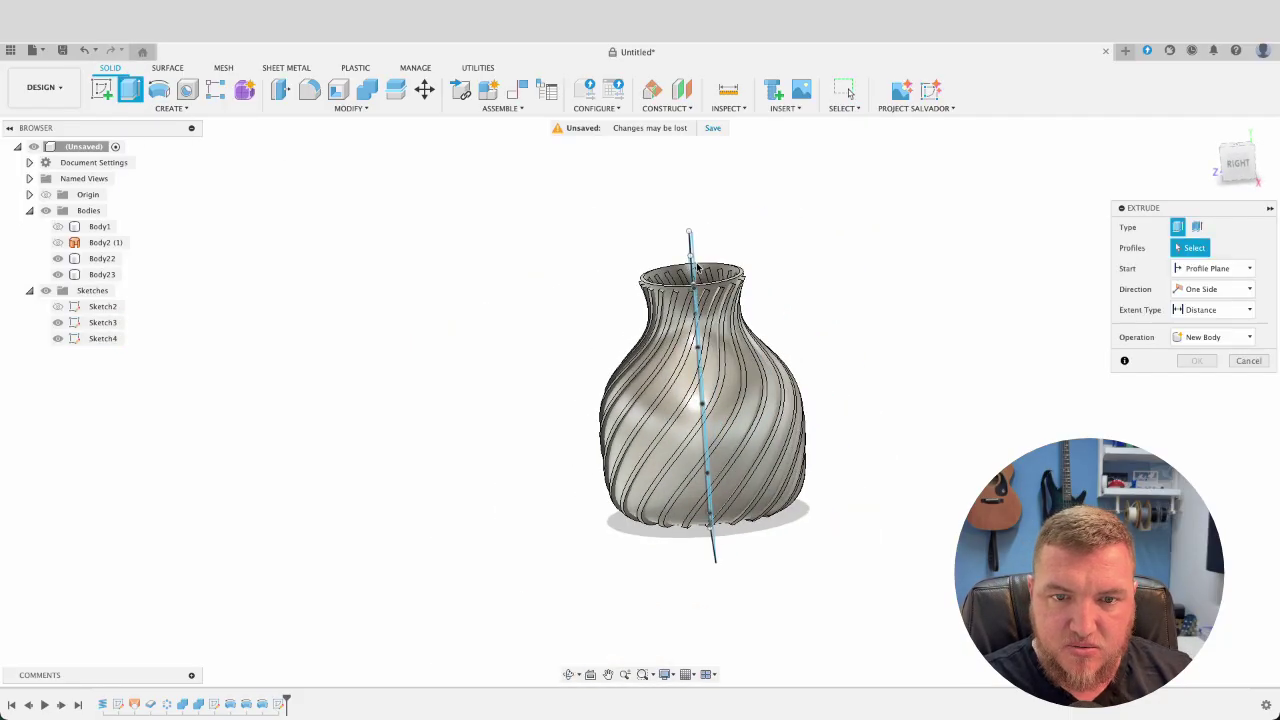
pyautogui.moveTo(800, 248)
pyautogui.keyDown('shift'); pyautogui.mouseDown(button='middle')
pyautogui.moveTo(823, 241)
pyautogui.moveTo(785, 255)
pyautogui.mouseUp(button='middle'); pyautogui.keyUp('shift')
pyautogui.click(713, 262)
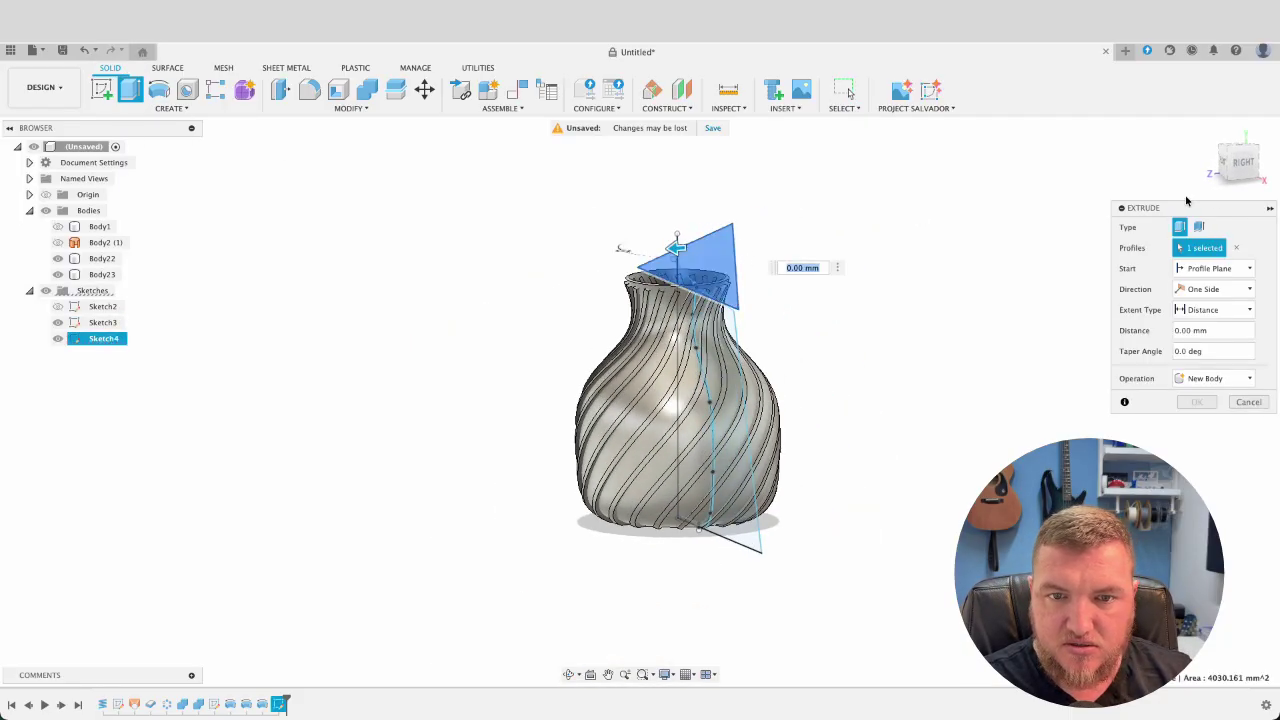
pyautogui.click(1210, 288)
pyautogui.click(1195, 326)
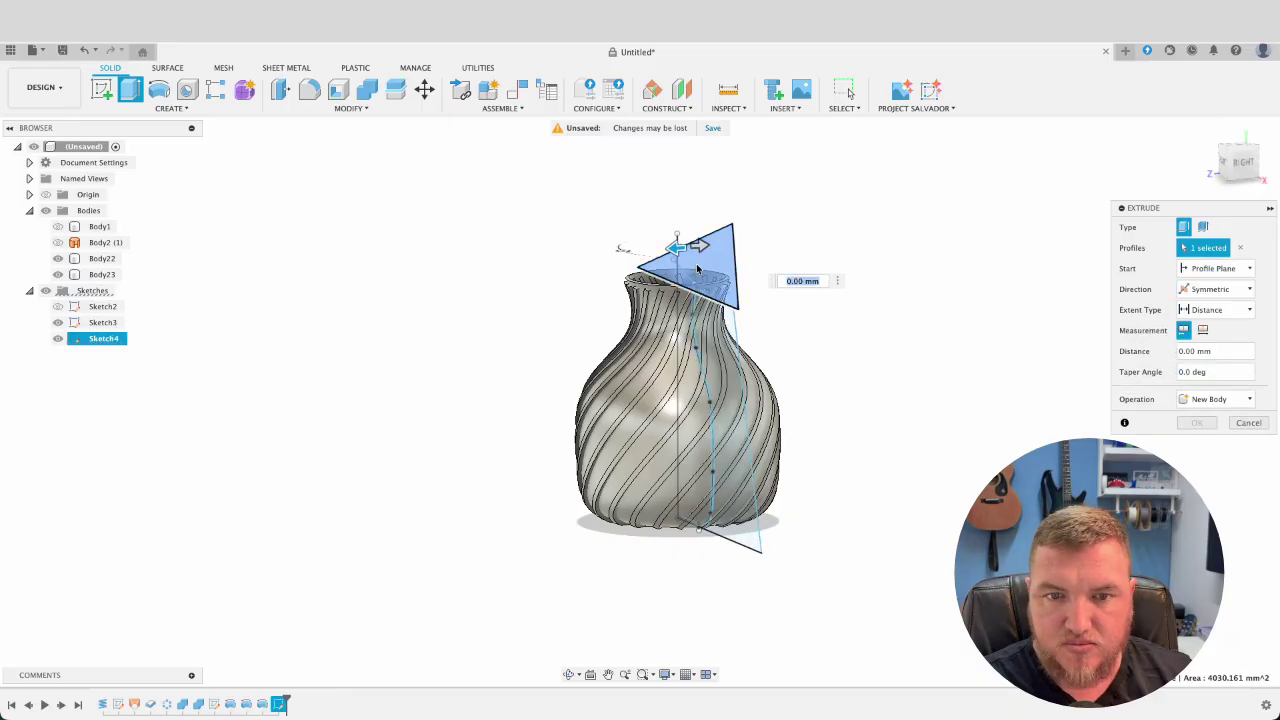
pyautogui.moveTo(675, 252); pyautogui.dragTo(562, 262)
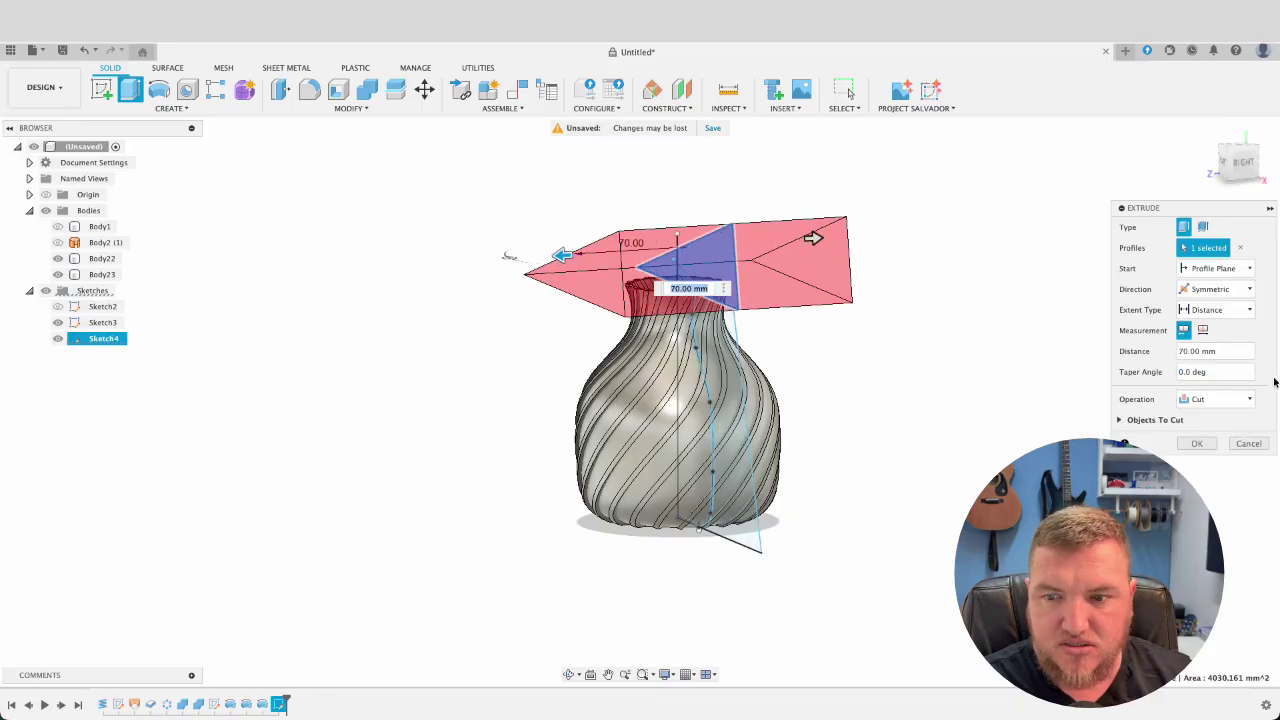
pyautogui.press('Return')
pyautogui.keyDown('shift'); pyautogui.moveTo(786, 329); pyautogui.dragTo(454, 298, button='middle'); pyautogui.keyUp('shift')
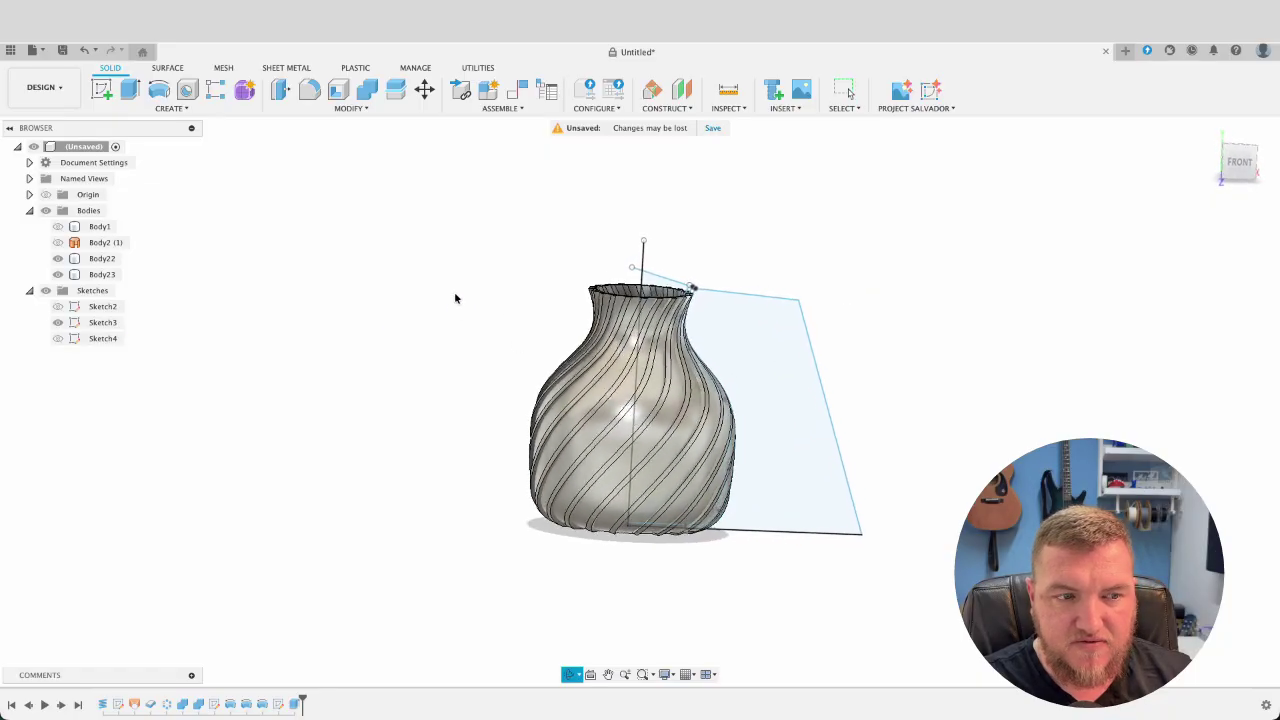
# - Edit Sketch3 to pull the vase curve's middle and lower points inward, and finish the sketch
pyautogui.click(61, 341)
pyautogui.doubleClick(88, 322)
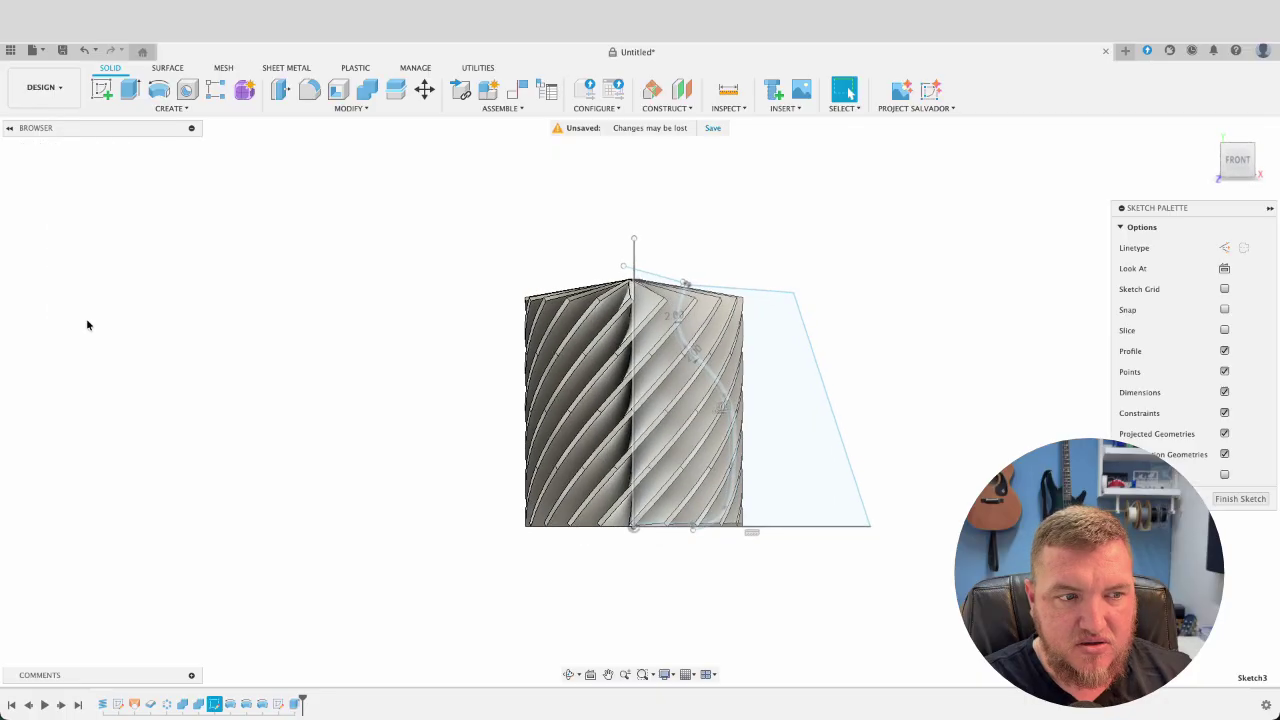
pyautogui.scroll(10, 700, 400)
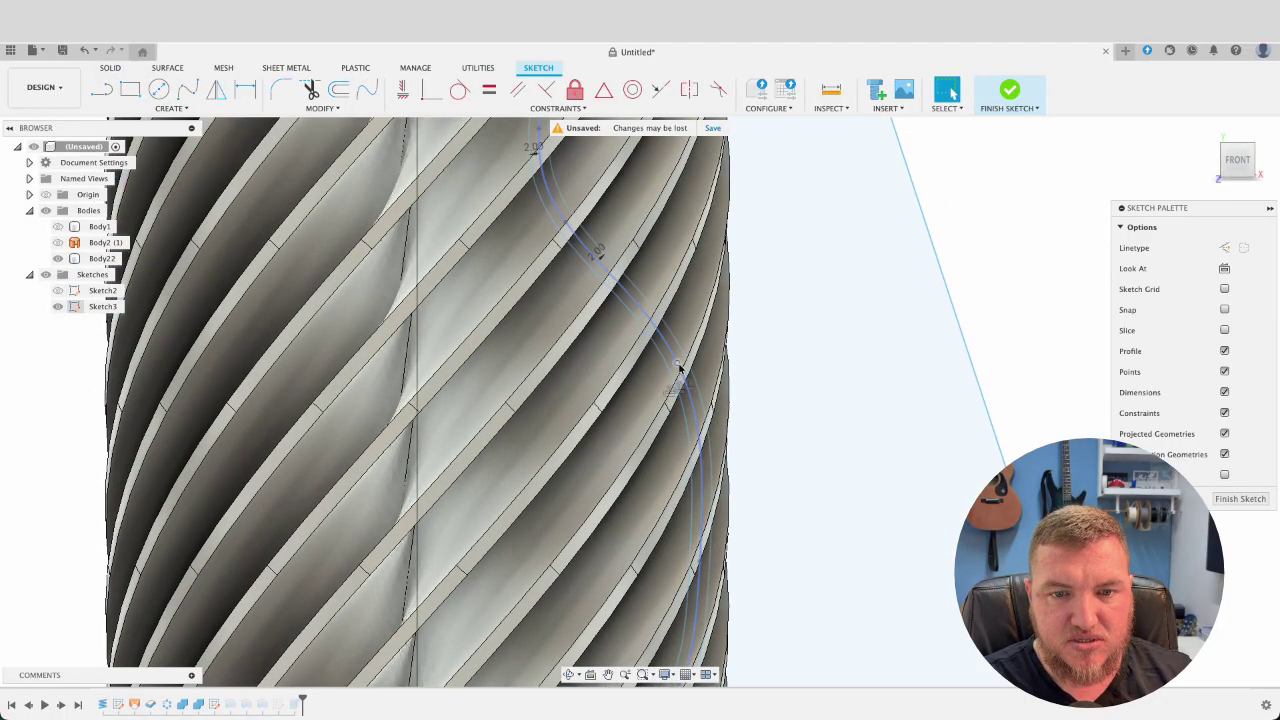
pyautogui.click(676, 366)
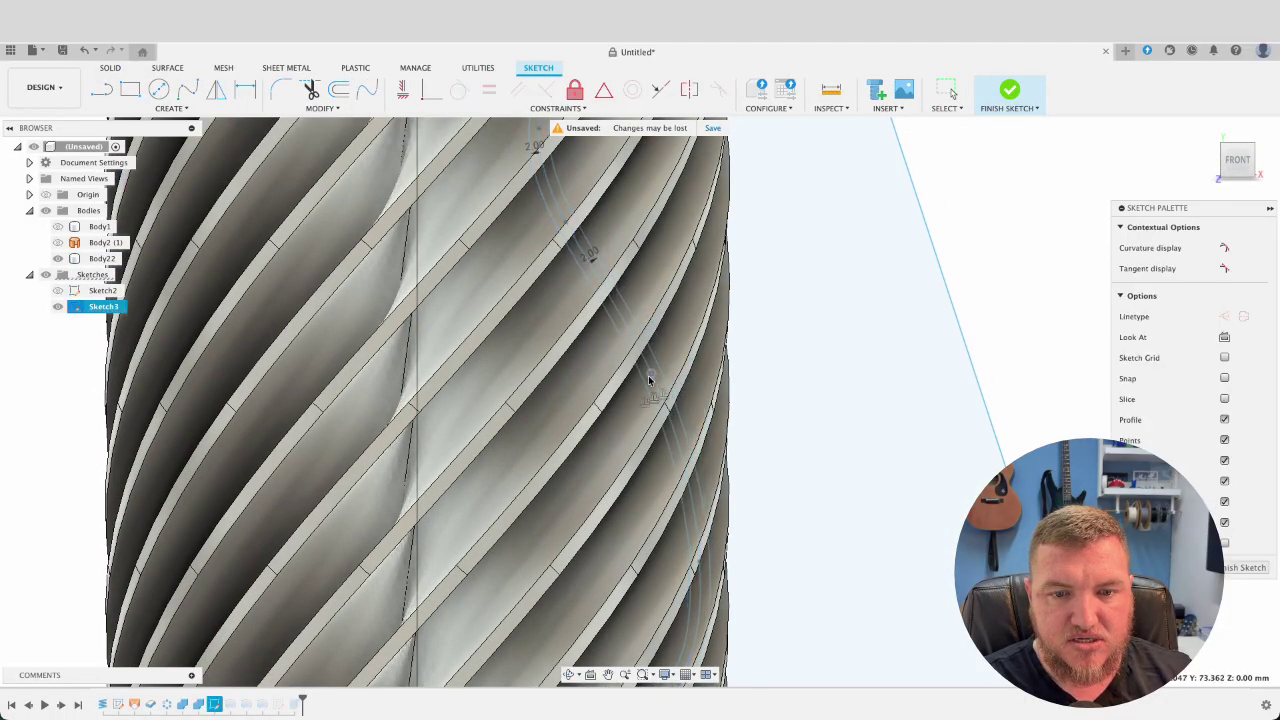
pyautogui.scroll(-5, 648, 375)
pyautogui.click(681, 472)
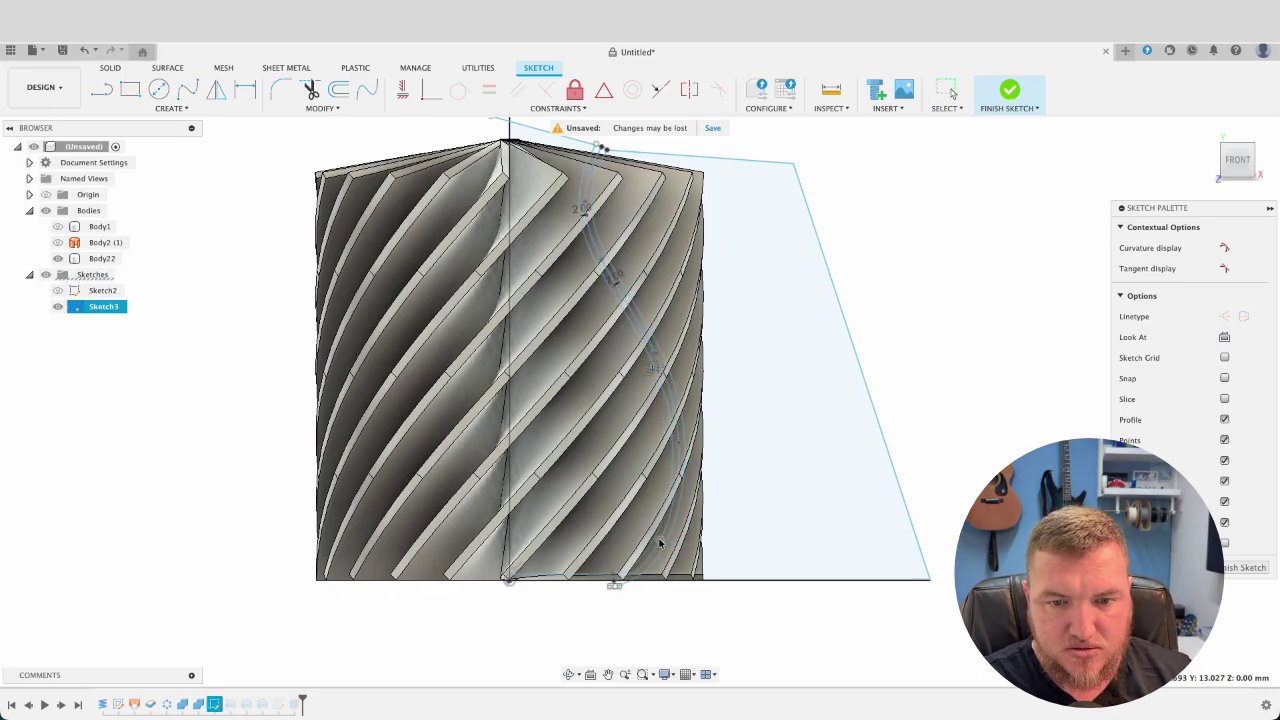
pyautogui.click(659, 545)
pyautogui.click(1250, 567)
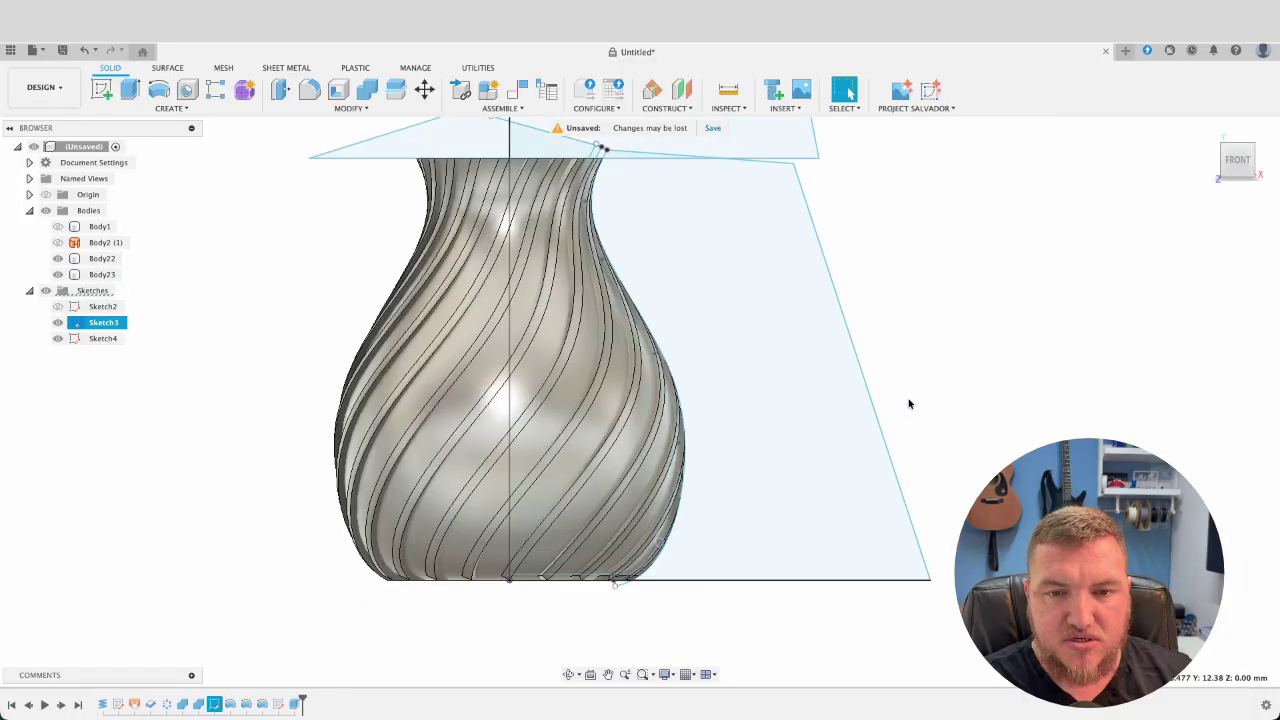
# - Reopen Sketch3, shift the vase curve's neck, middle and belly points farther toward the centre axis, and finish the sketch
pyautogui.keyDown('shift'); pyautogui.moveTo(857, 356); pyautogui.dragTo(1066, 380, button='middle'); pyautogui.keyUp('shift')
pyautogui.scroll(-4, 820, 400)
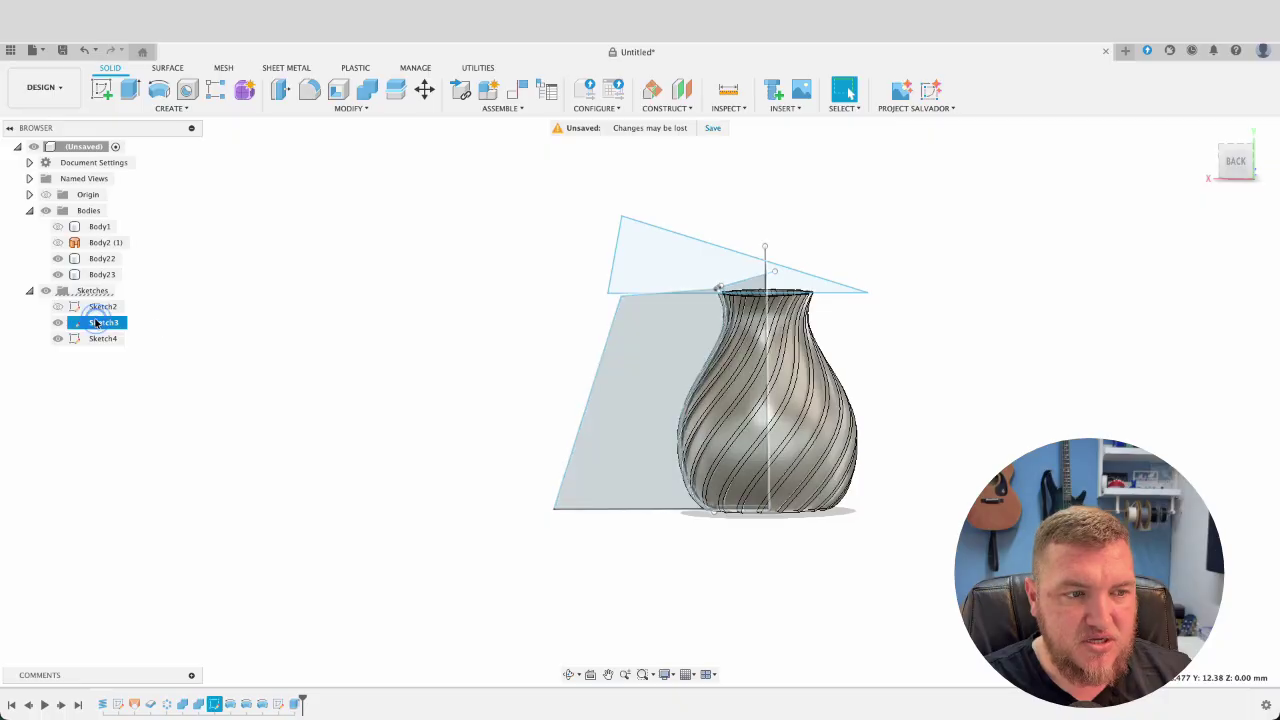
pyautogui.doubleClick(104, 322)
pyautogui.doubleClick(74, 326)
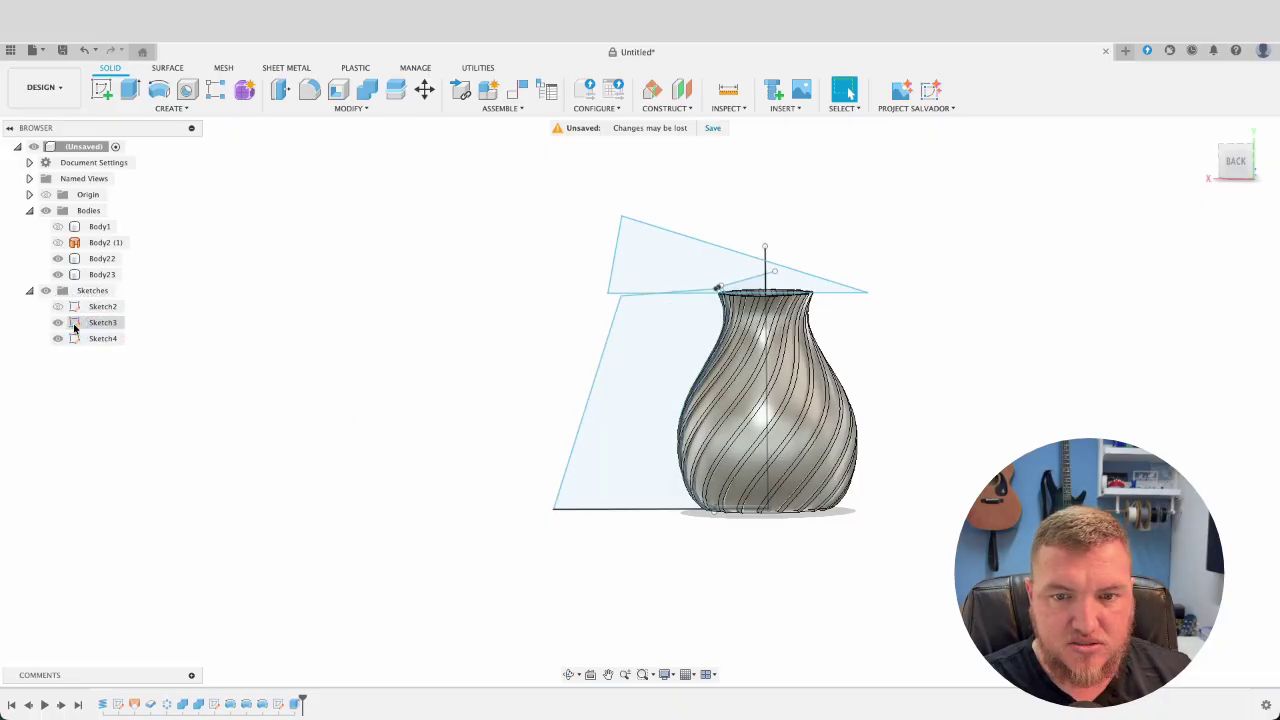
pyautogui.doubleClick(77, 325)
pyautogui.scroll(5, 649, 383)
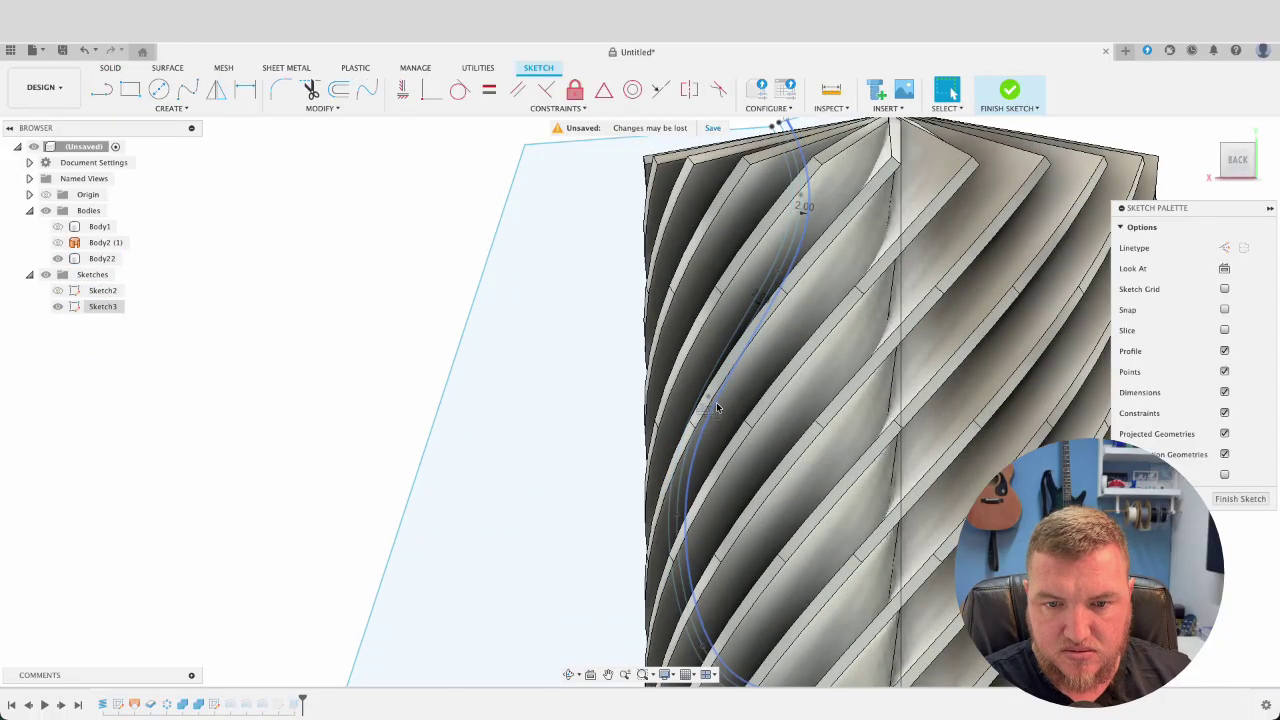
pyautogui.click(710, 400)
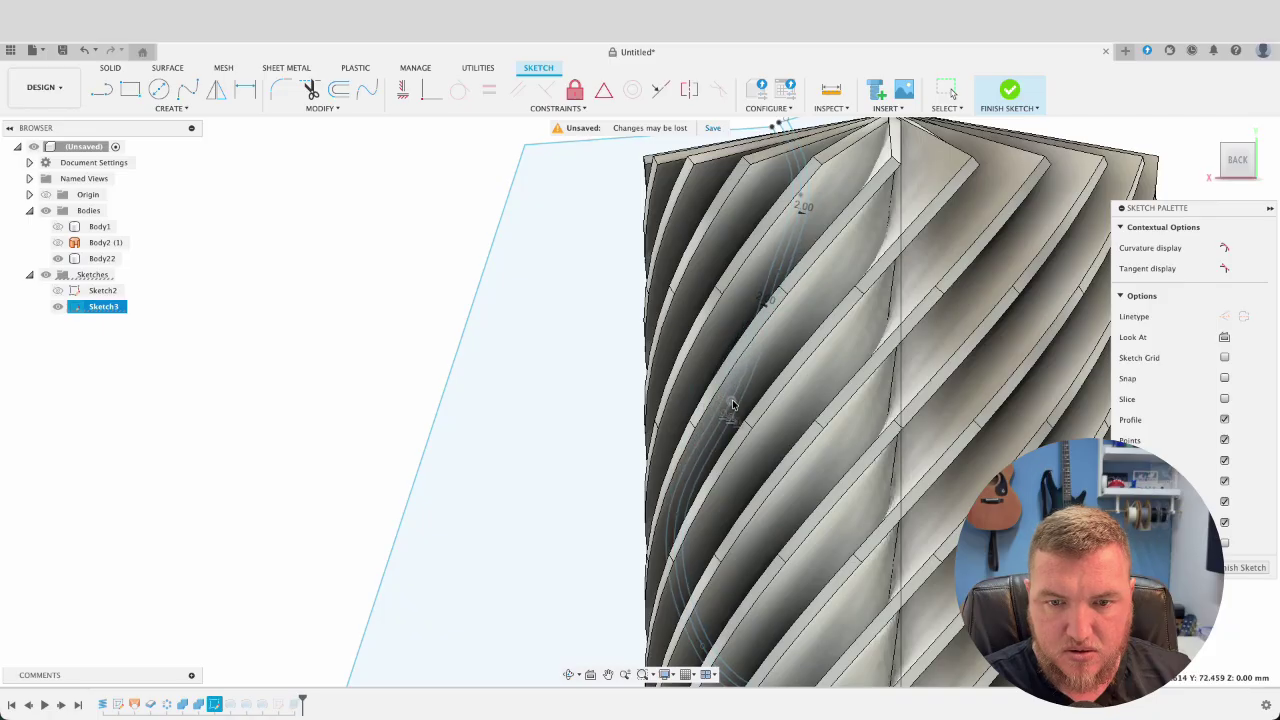
pyautogui.click(771, 273)
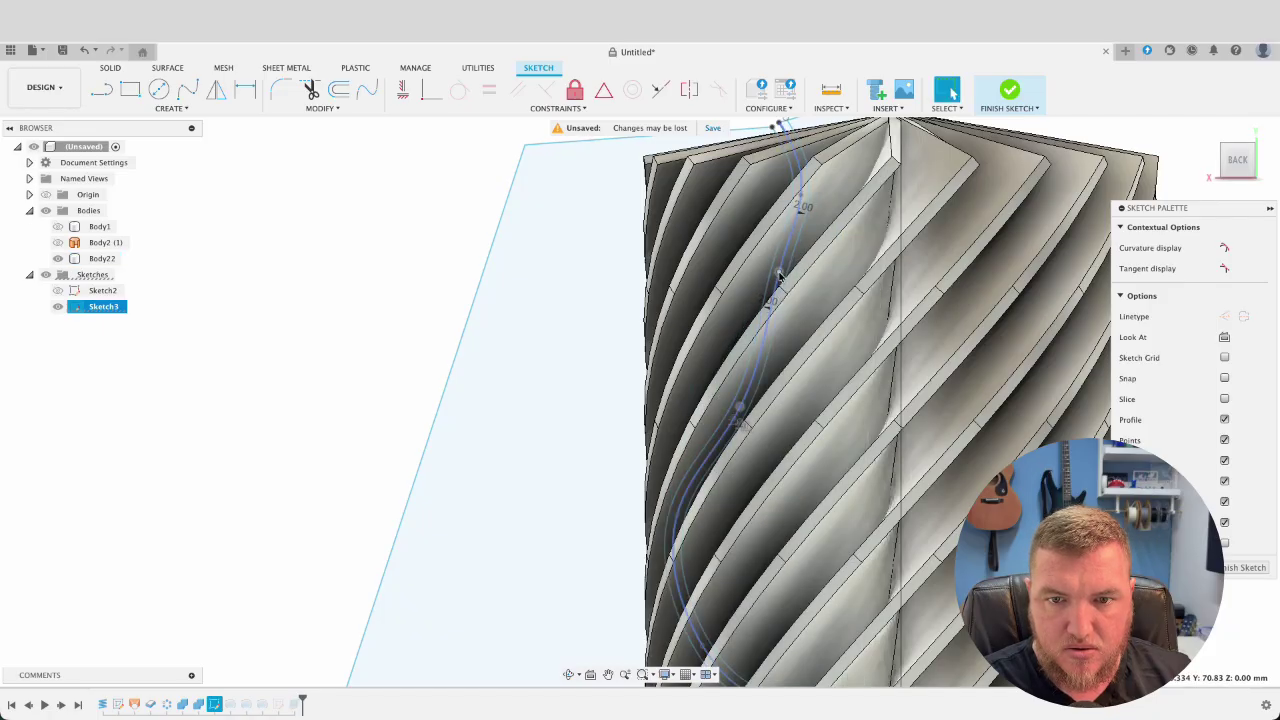
pyautogui.moveTo(779, 273); pyautogui.dragTo(793, 283)
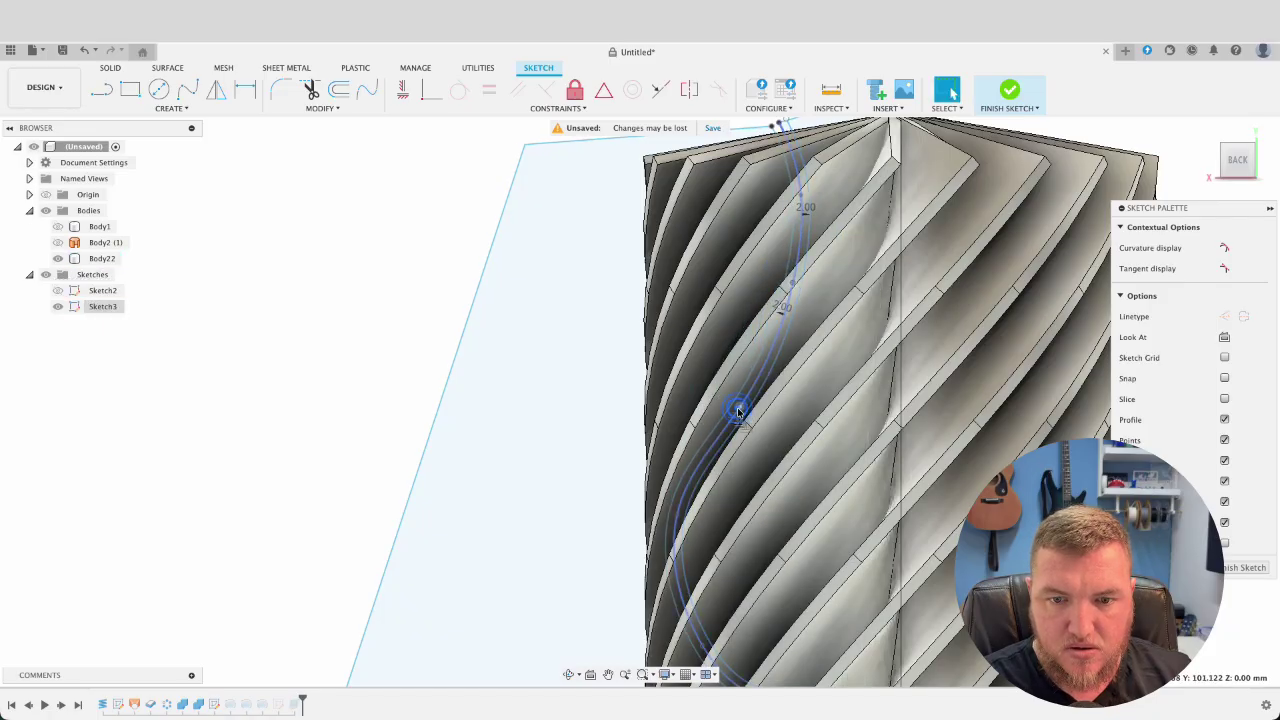
pyautogui.moveTo(738, 410); pyautogui.dragTo(745, 415)
pyautogui.moveTo(680, 515); pyautogui.dragTo(689, 519)
pyautogui.click(1244, 567)
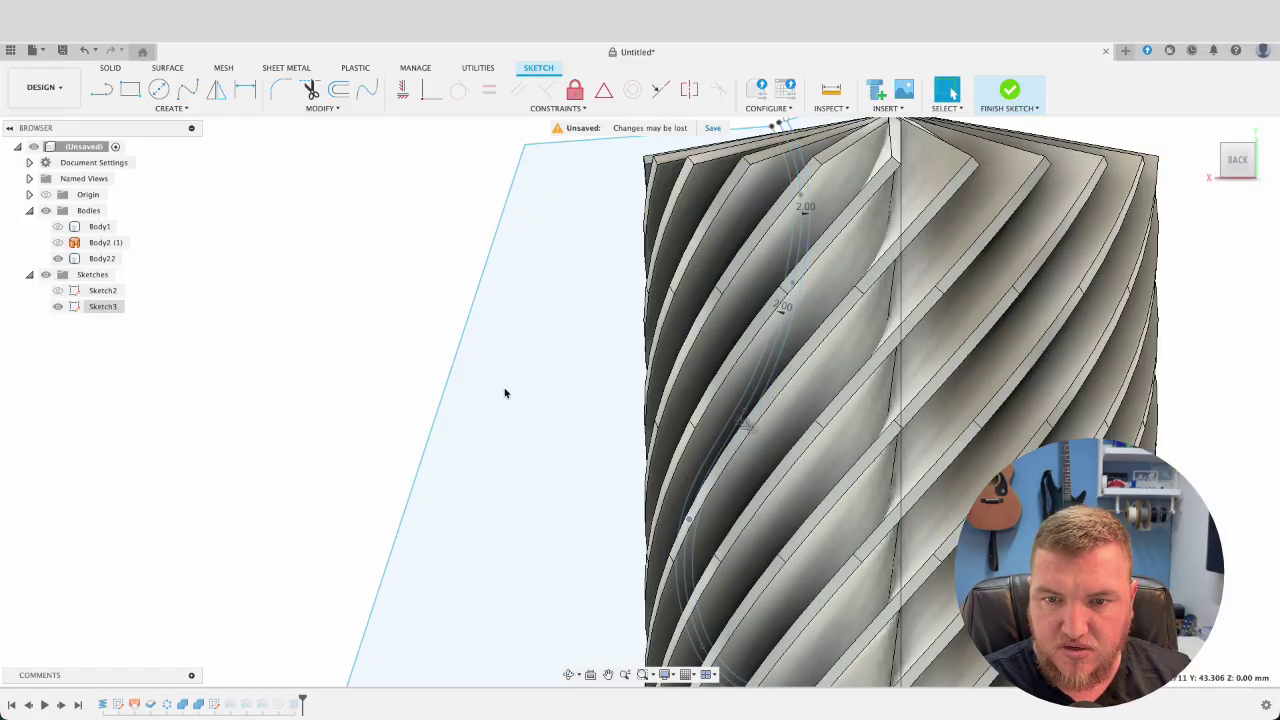
# - Hide Sketch4 and Sketch3, and inspect the vase's trimmed rim up close
pyautogui.scroll(-4, 509, 365)
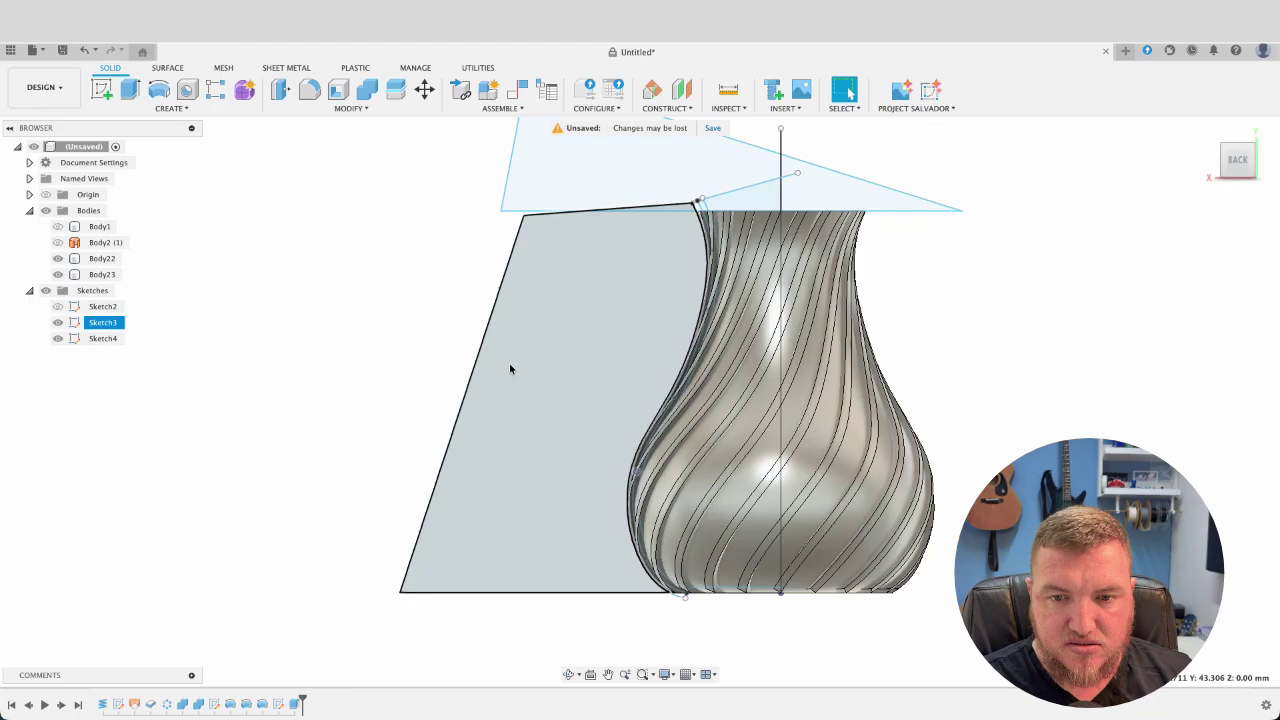
pyautogui.keyDown('shift'); pyautogui.moveTo(933, 413); pyautogui.dragTo(186, 305, button='middle'); pyautogui.keyUp('shift')
pyautogui.click(58, 338)
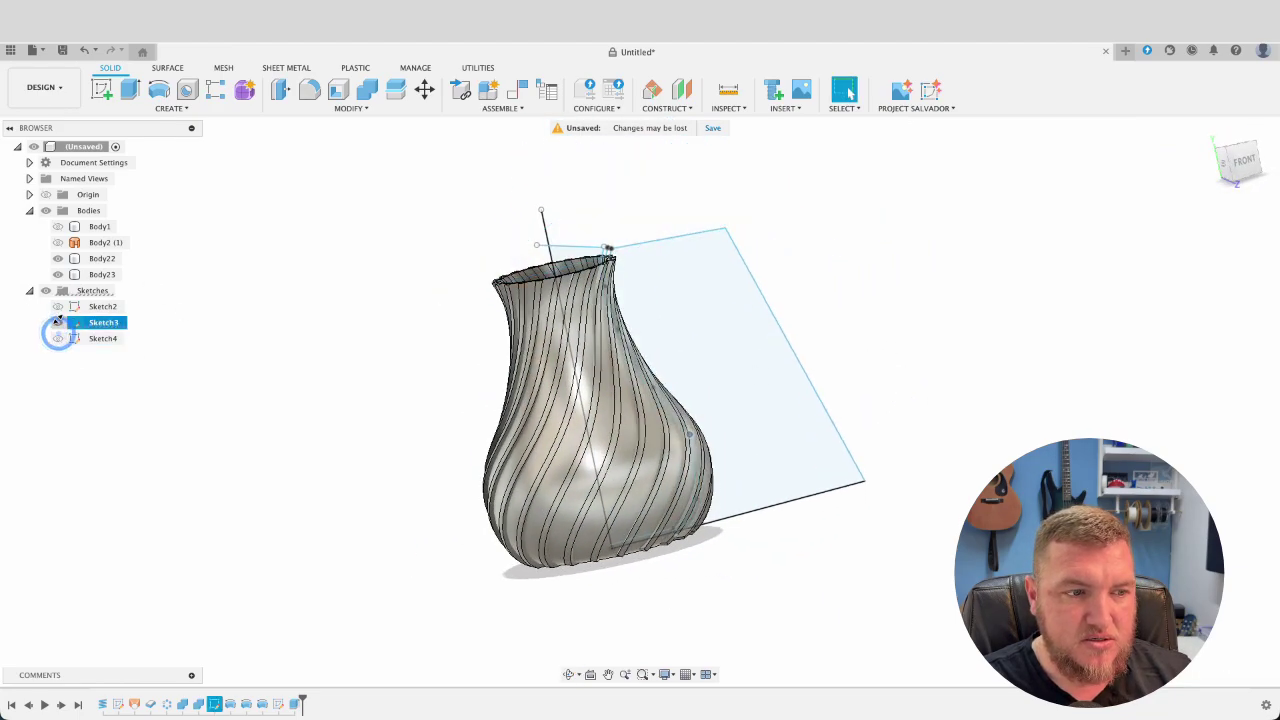
pyautogui.click(58, 322)
pyautogui.keyDown('shift'); pyautogui.moveTo(743, 294); pyautogui.dragTo(735, 328, button='middle'); pyautogui.keyUp('shift')
pyautogui.scroll(1, 607, 281)
pyautogui.scroll(3, 606, 282)
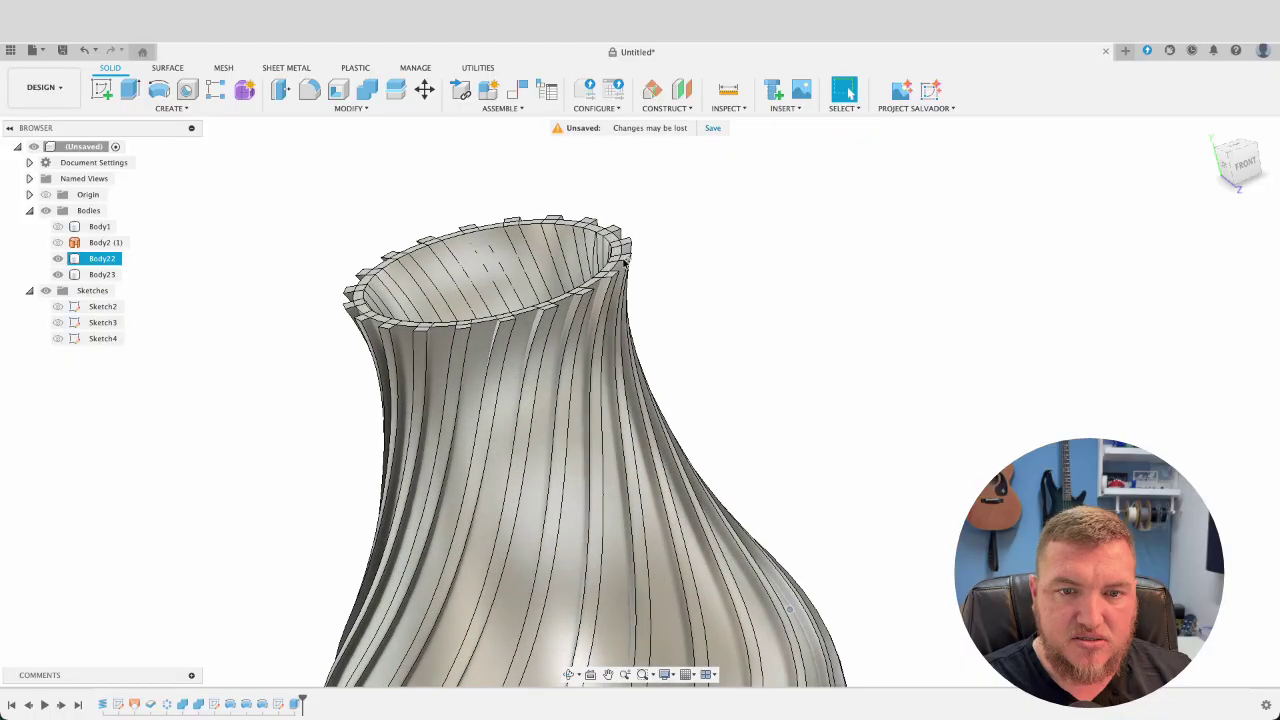
pyautogui.click(317, 240)
pyautogui.click(100, 90)
pyautogui.click(591, 406)
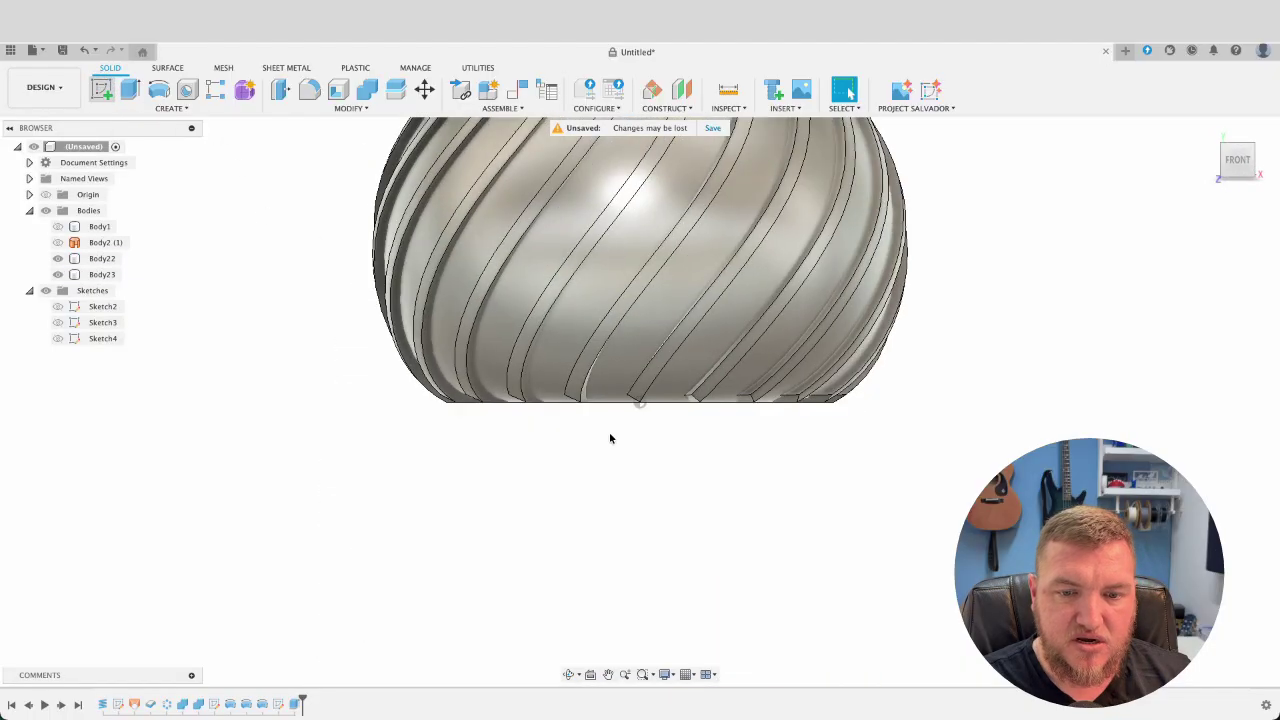
pyautogui.click(1263, 509)
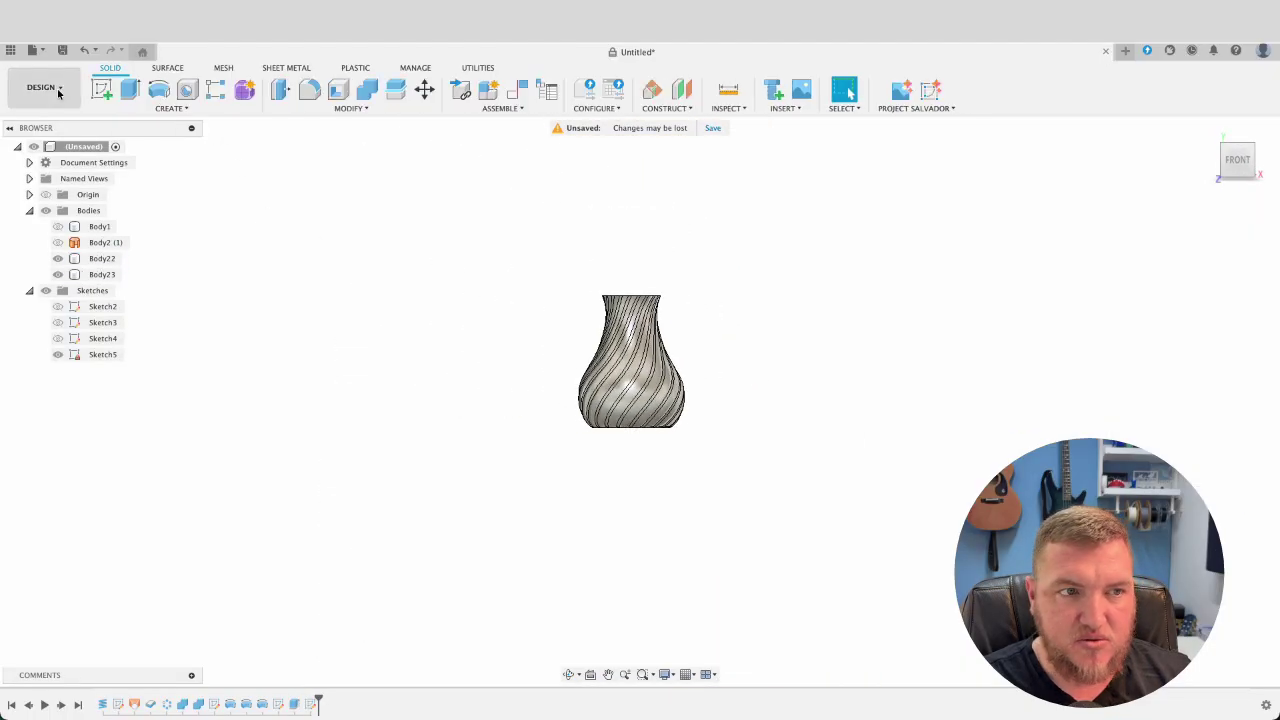
# - Start a sketch on the front plane and turn on Slice to expose the vase wall's cross-section
pyautogui.click(100, 88)
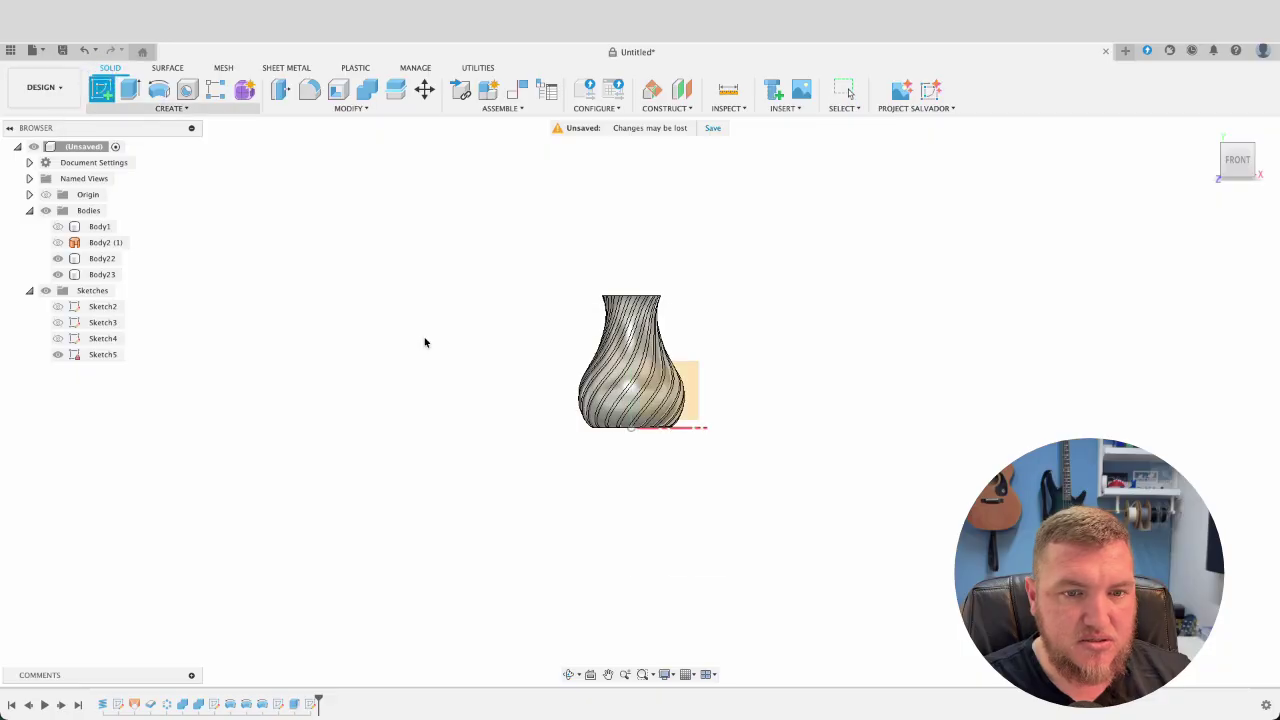
pyautogui.click(688, 378)
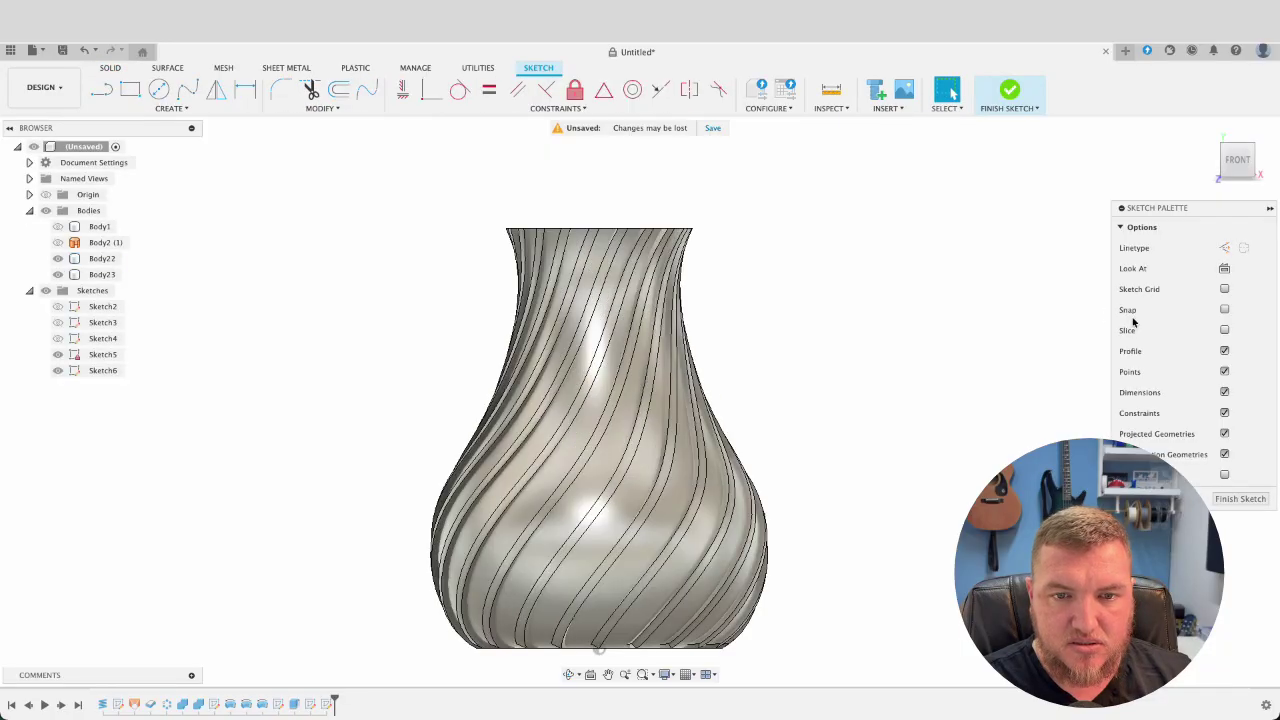
pyautogui.click(1225, 331)
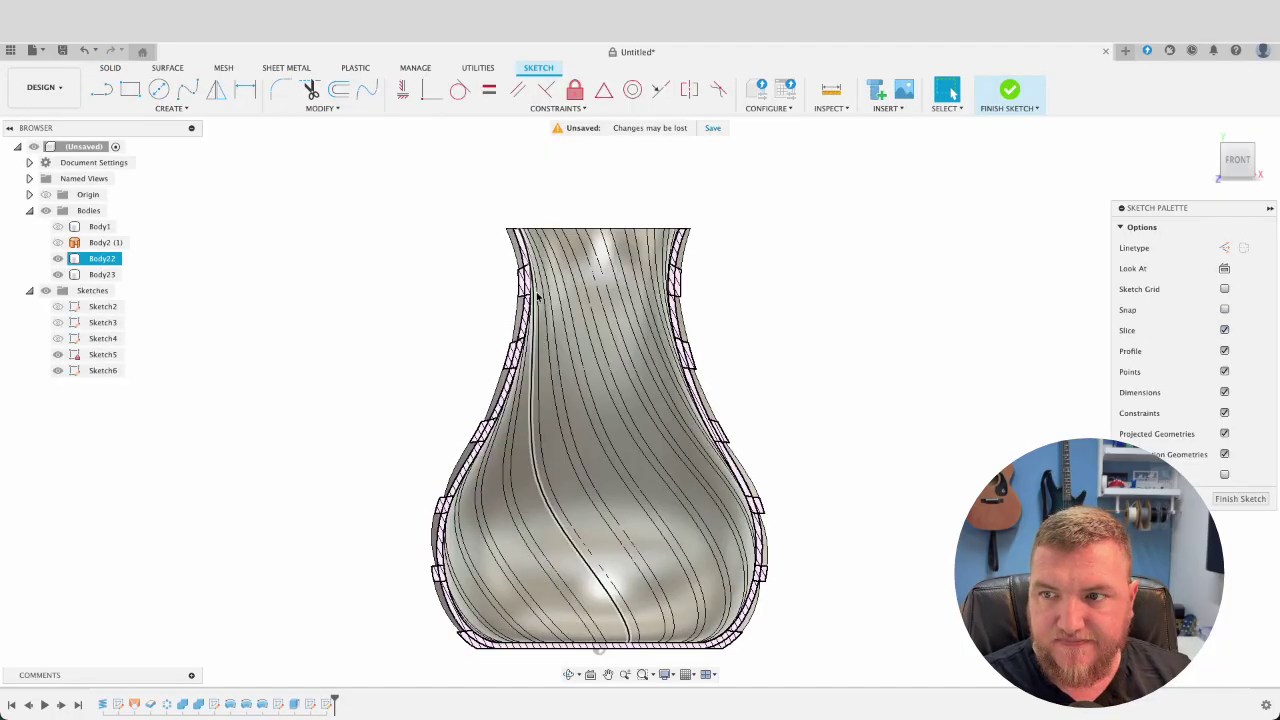
# - Draw a 3-point arc from the rim's inner top edge, bulging outward and down to the neck's outer edge
pyautogui.scroll(3, 618, 300)
pyautogui.scroll(3, 620, 292)
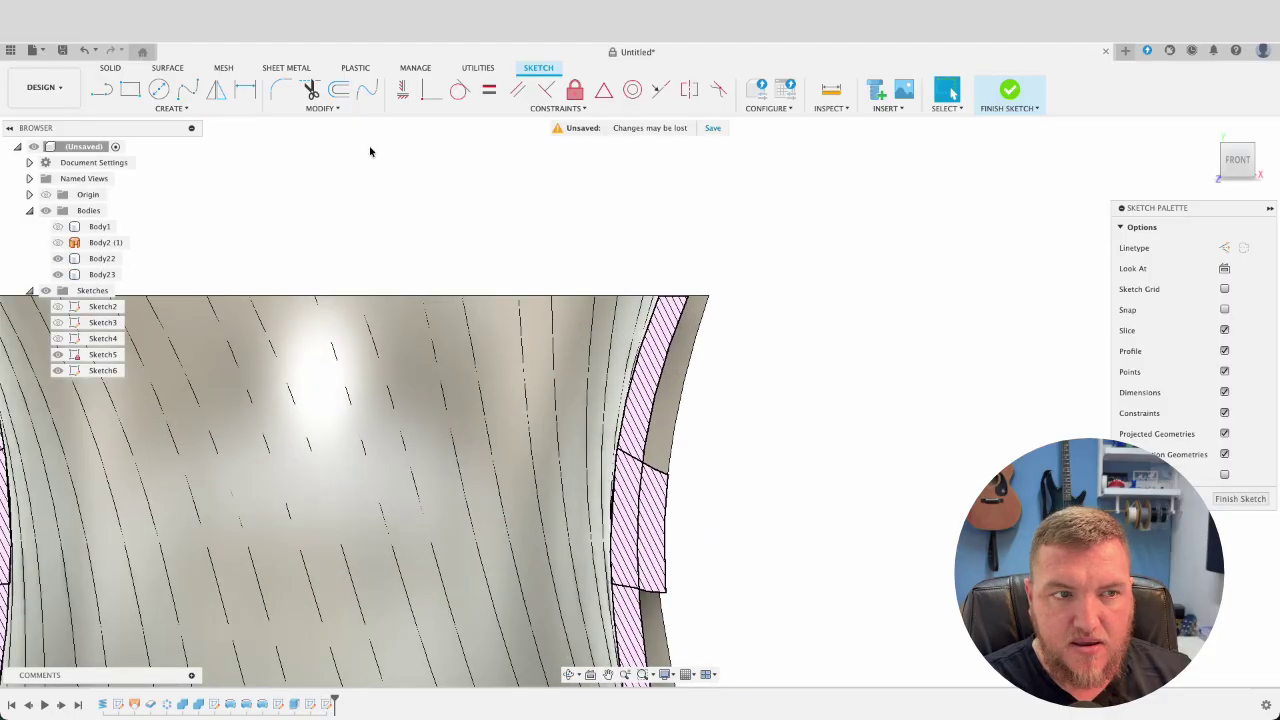
pyautogui.click(170, 108)
pyautogui.moveTo(172, 166)
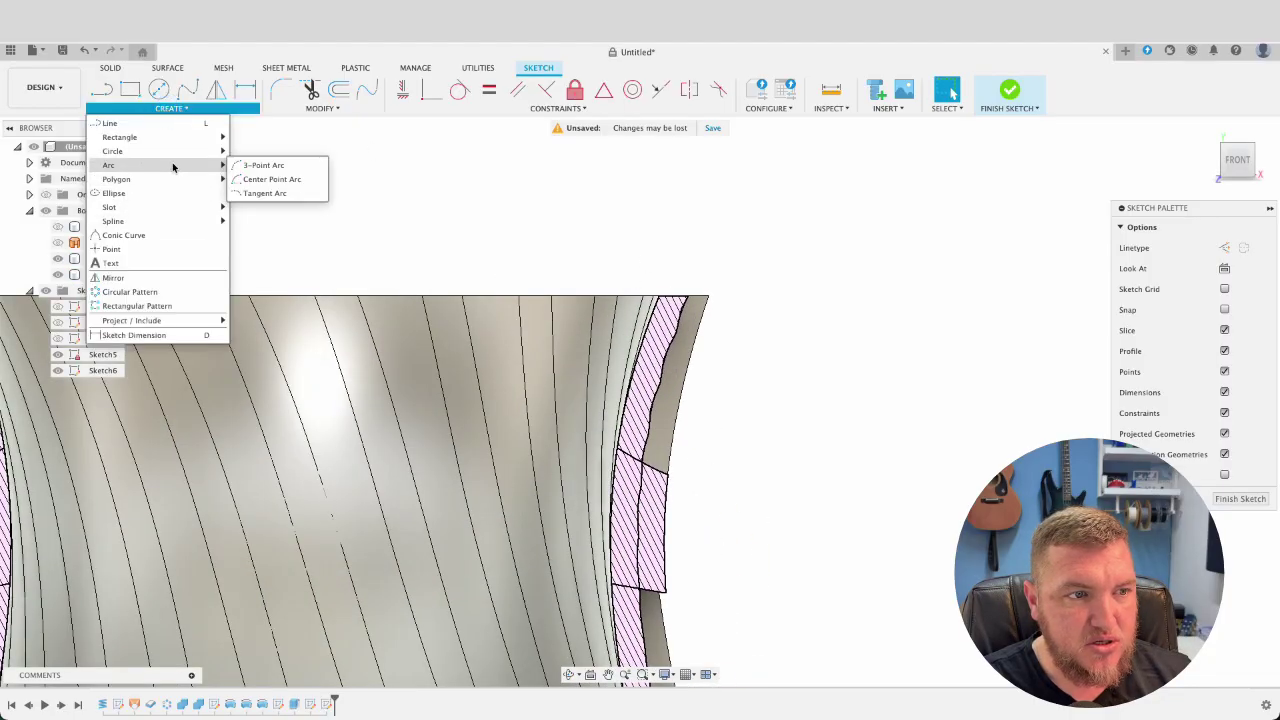
pyautogui.click(250, 165)
pyautogui.scroll(3, 655, 298)
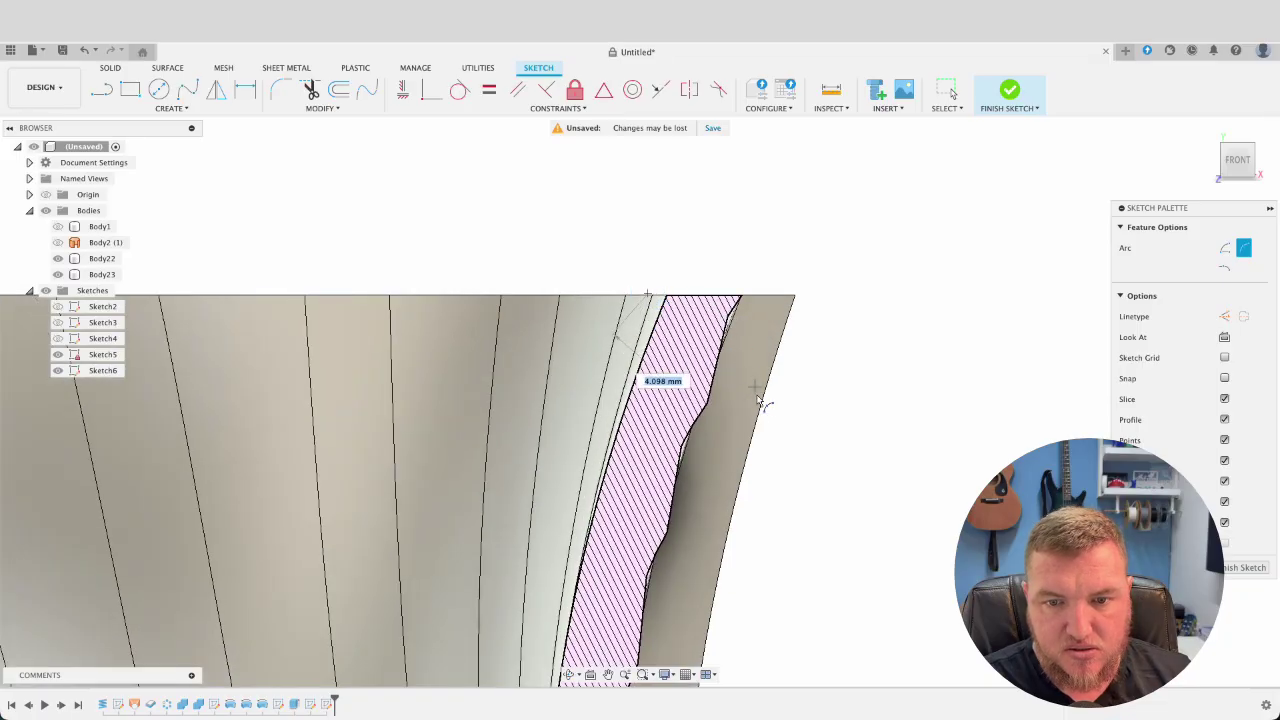
pyautogui.click(746, 463)
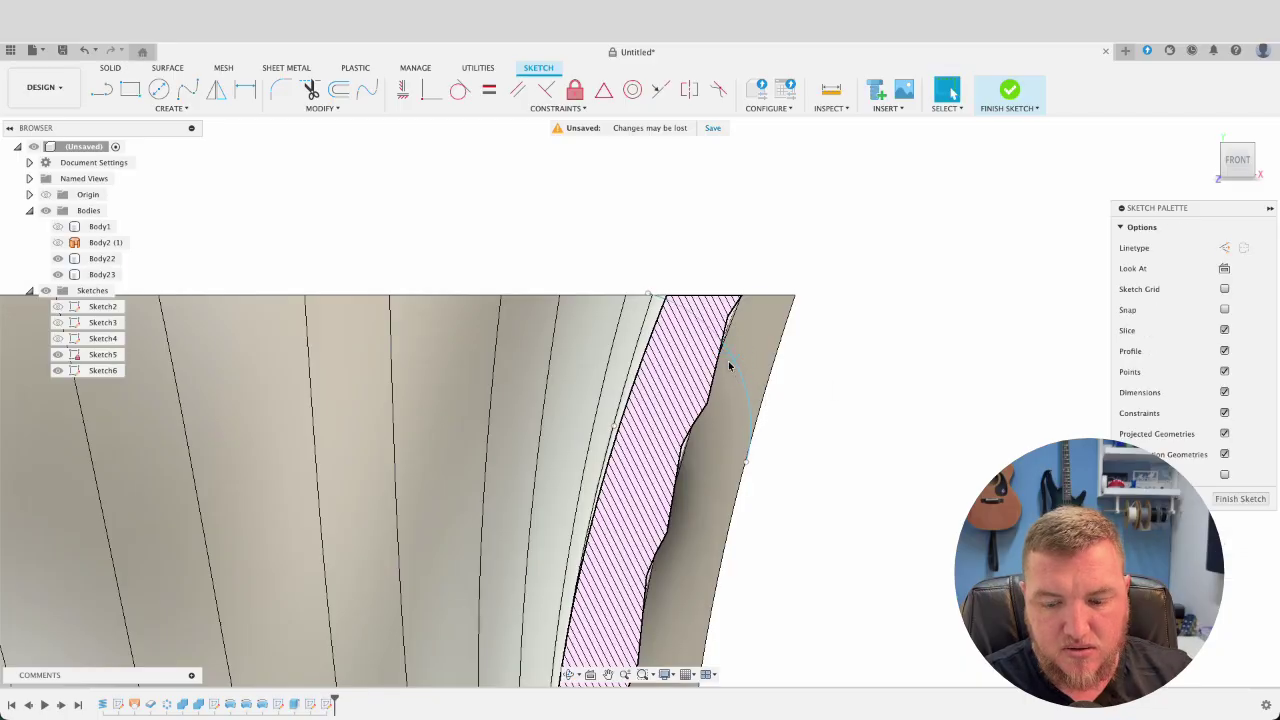
# - Draw four lines from the arc's lower end around the rim's outer corner to its start, about 6.7 mm wide on top, and finish the sketch
pyautogui.press('l')
pyautogui.click(744, 459)
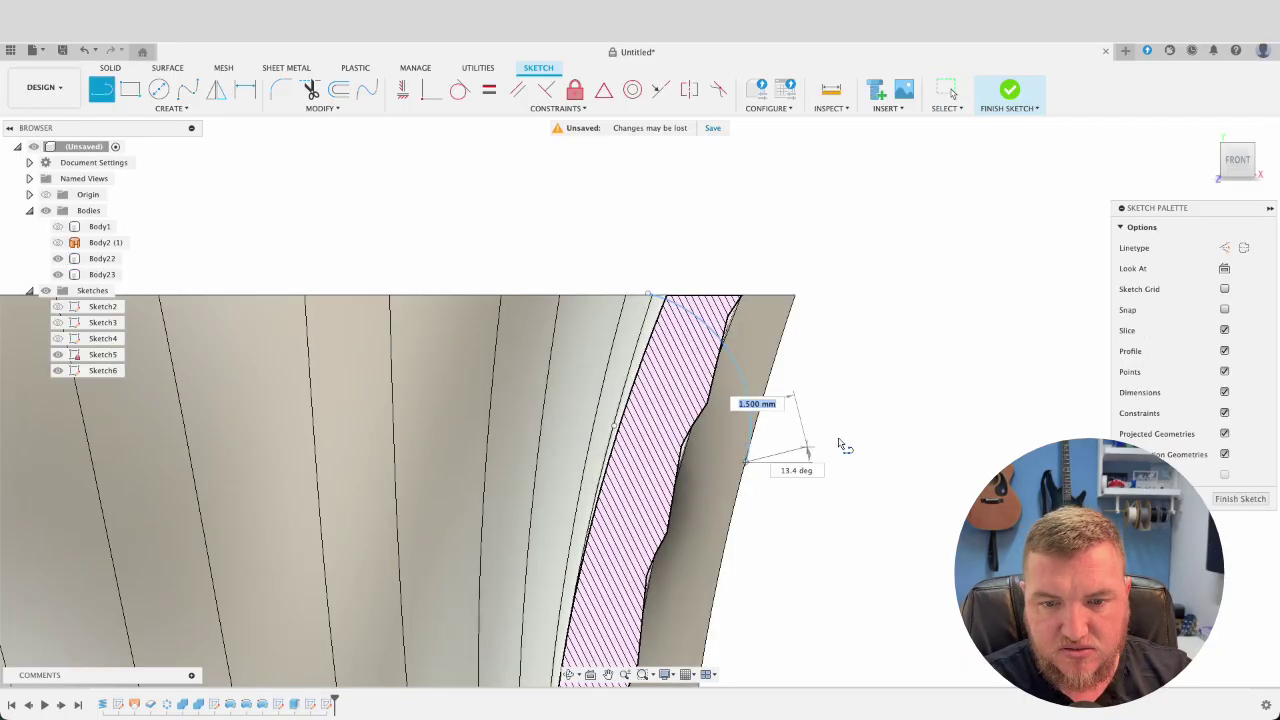
pyautogui.click(879, 463)
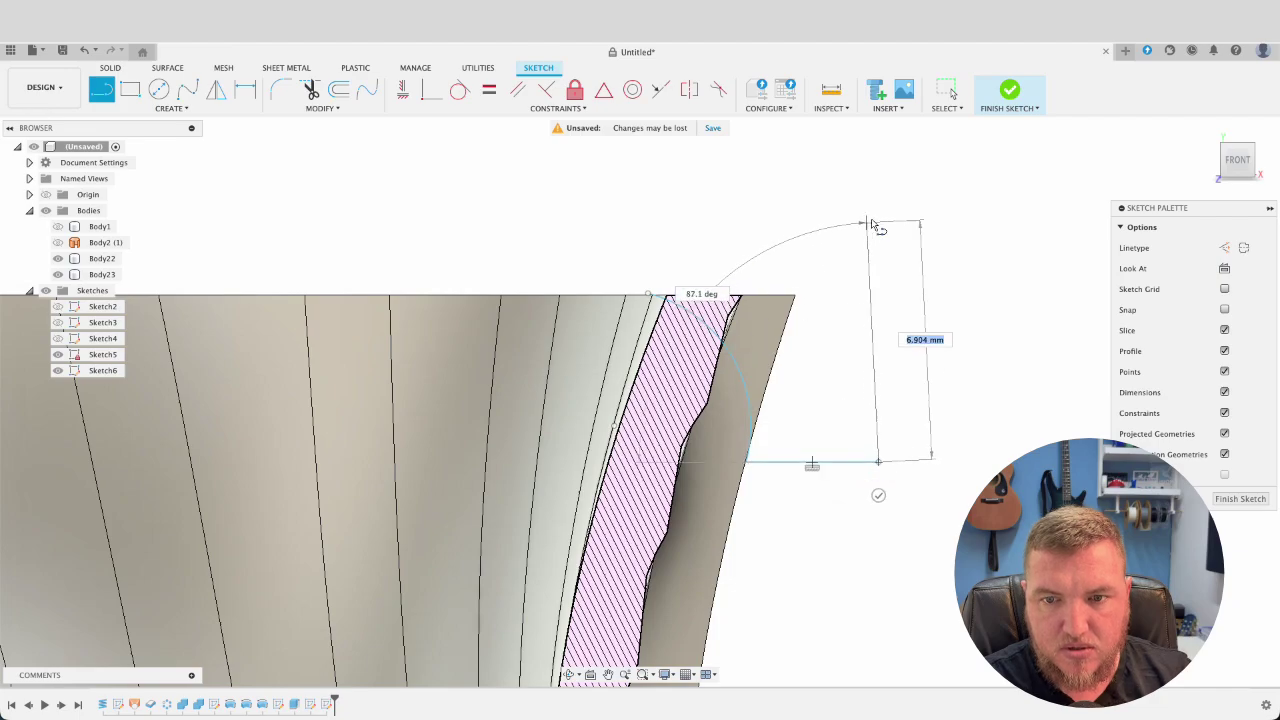
pyautogui.click(878, 218)
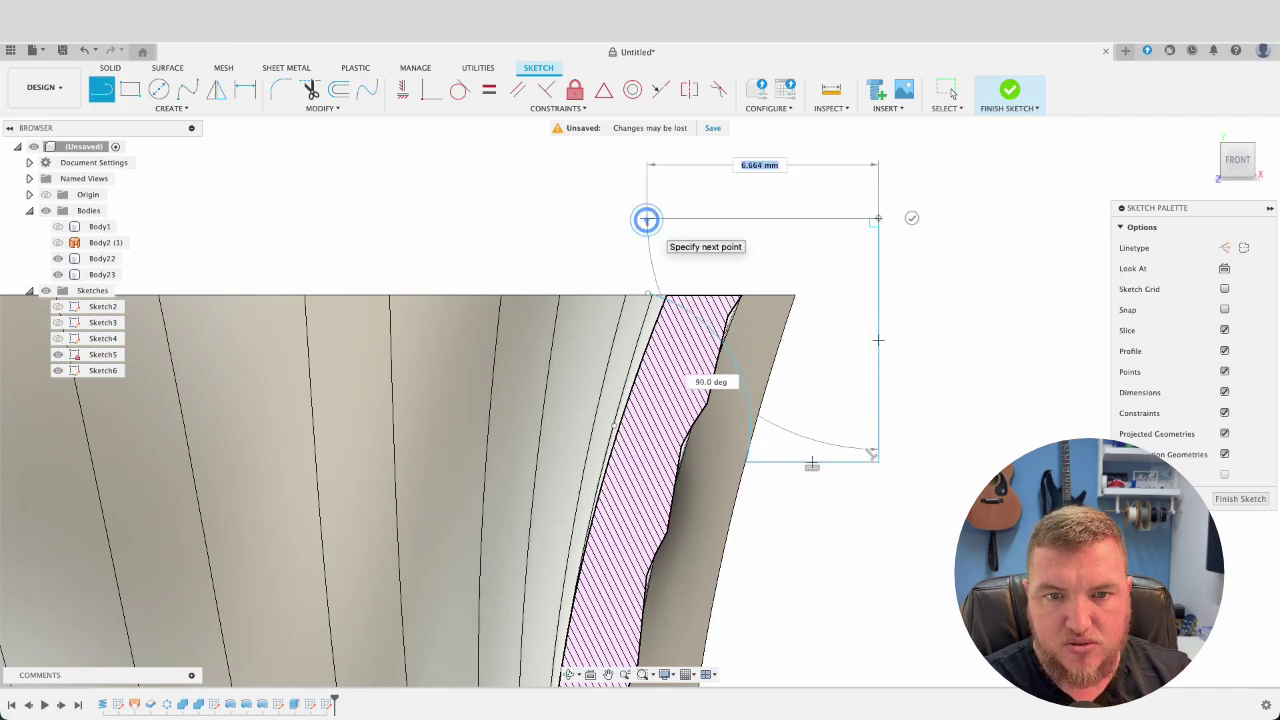
pyautogui.click(648, 218)
pyautogui.click(650, 295)
pyautogui.press('Escape')
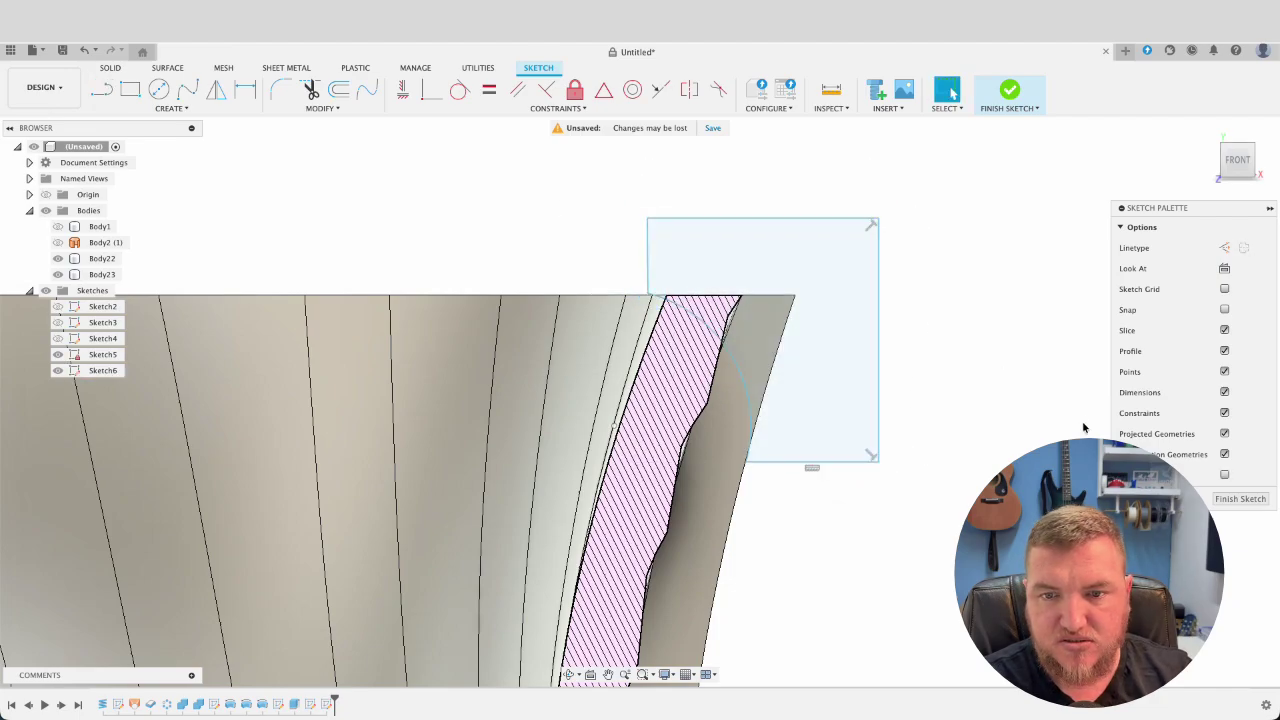
pyautogui.click(1235, 498)
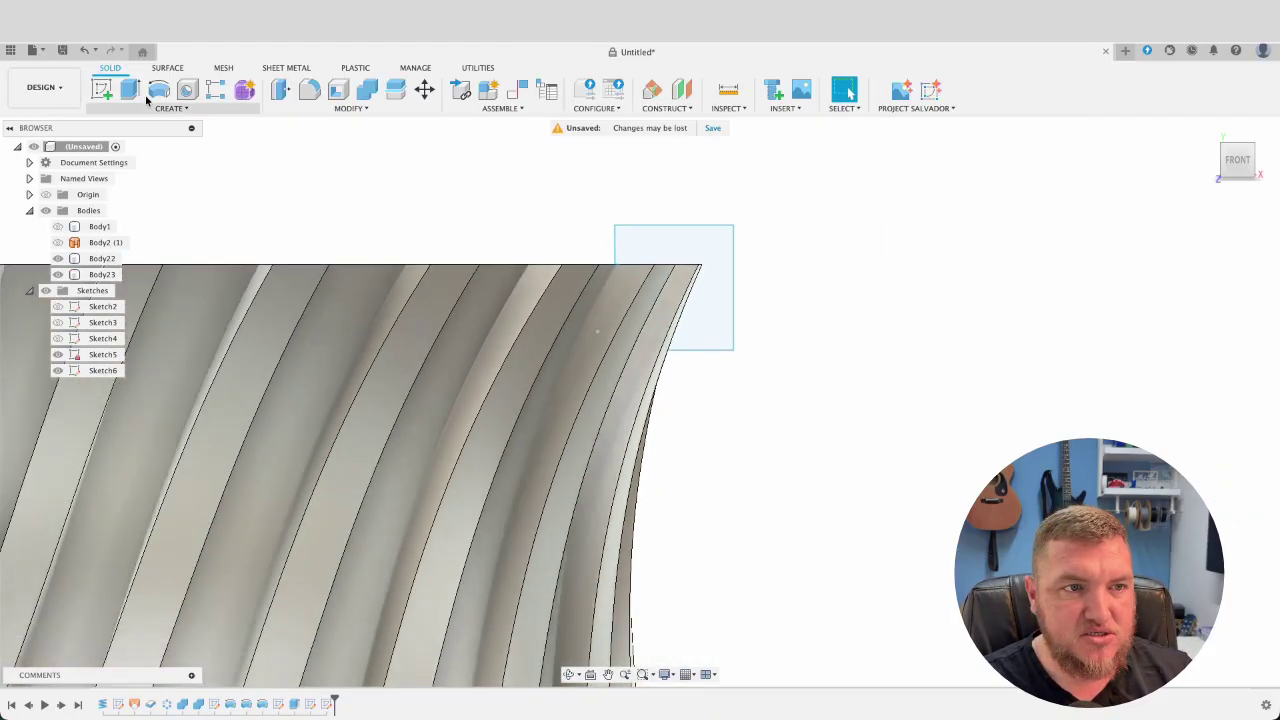
# - Revolve the rim profile 360° about the vase's vertical axis as a cut to round the rim's outer edge
pyautogui.click(157, 91)
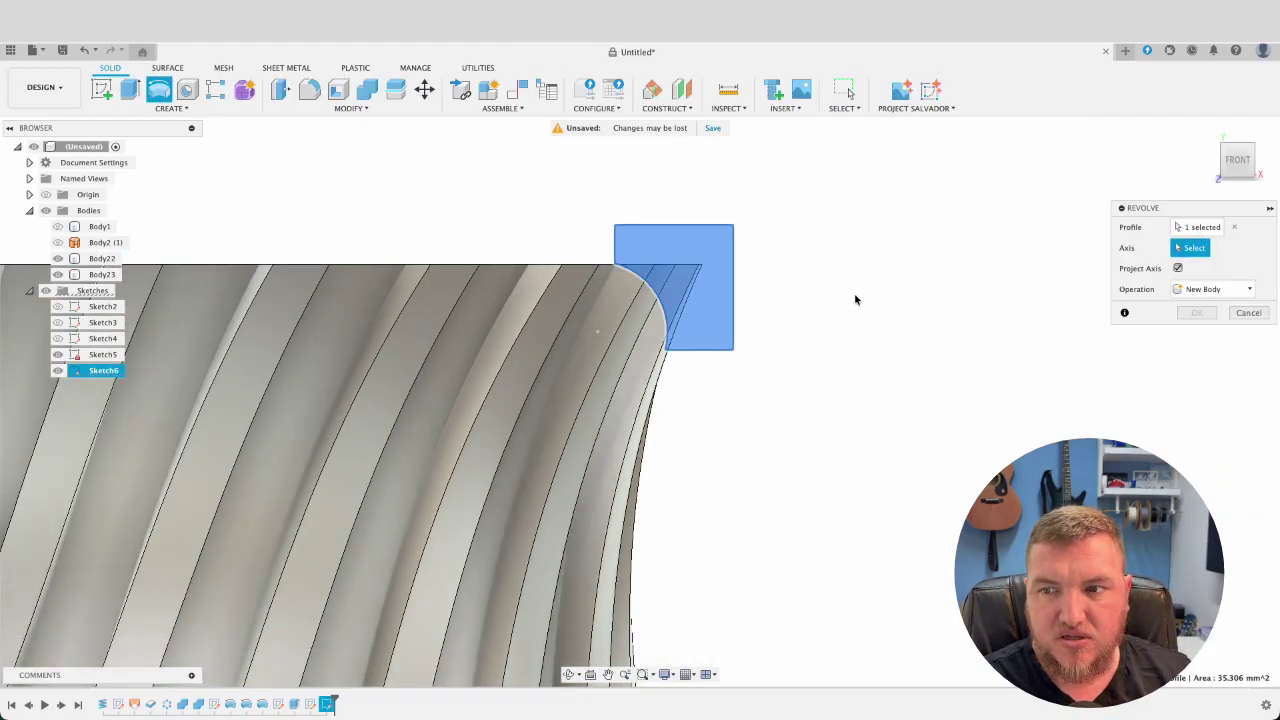
pyautogui.scroll(-5, 733, 292)
pyautogui.keyDown('shift'); pyautogui.moveTo(729, 266); pyautogui.dragTo(729, 288, button='middle'); pyautogui.keyUp('shift')
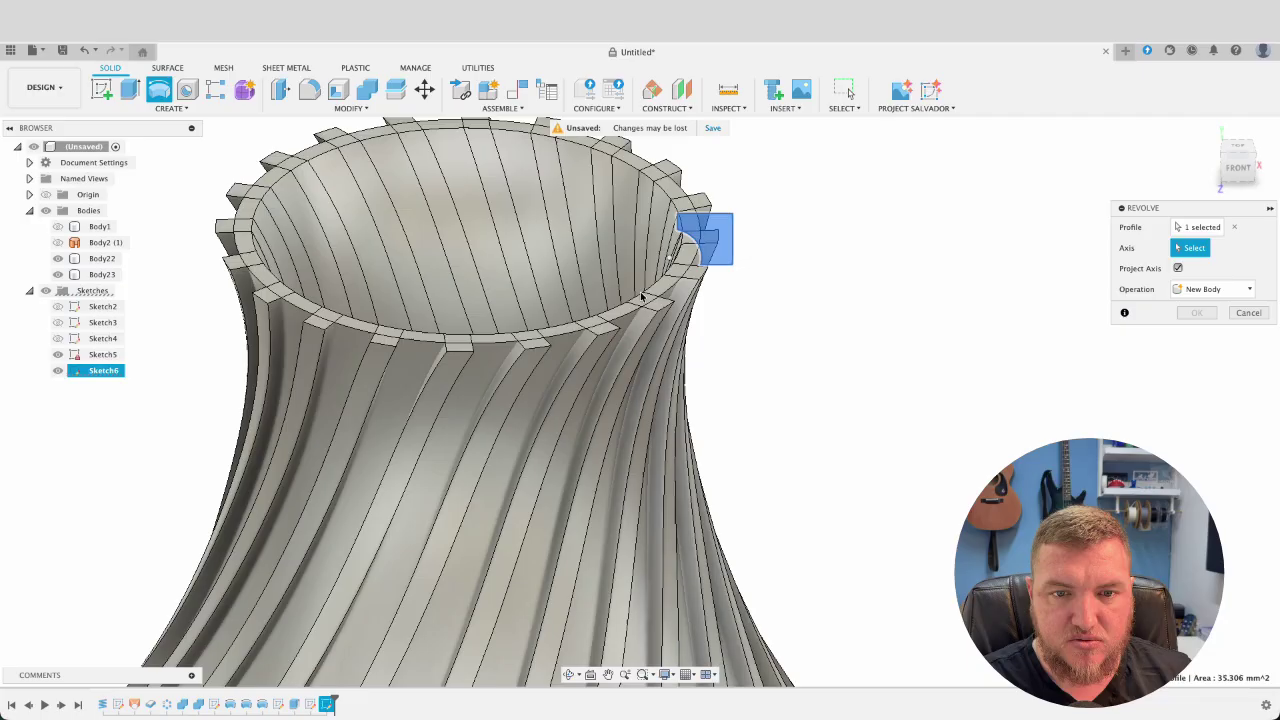
pyautogui.scroll(-6, 612, 328)
pyautogui.keyDown('shift'); pyautogui.moveTo(628, 384); pyautogui.dragTo(623, 354, button='middle'); pyautogui.keyUp('shift')
pyautogui.scroll(-3, 586, 499)
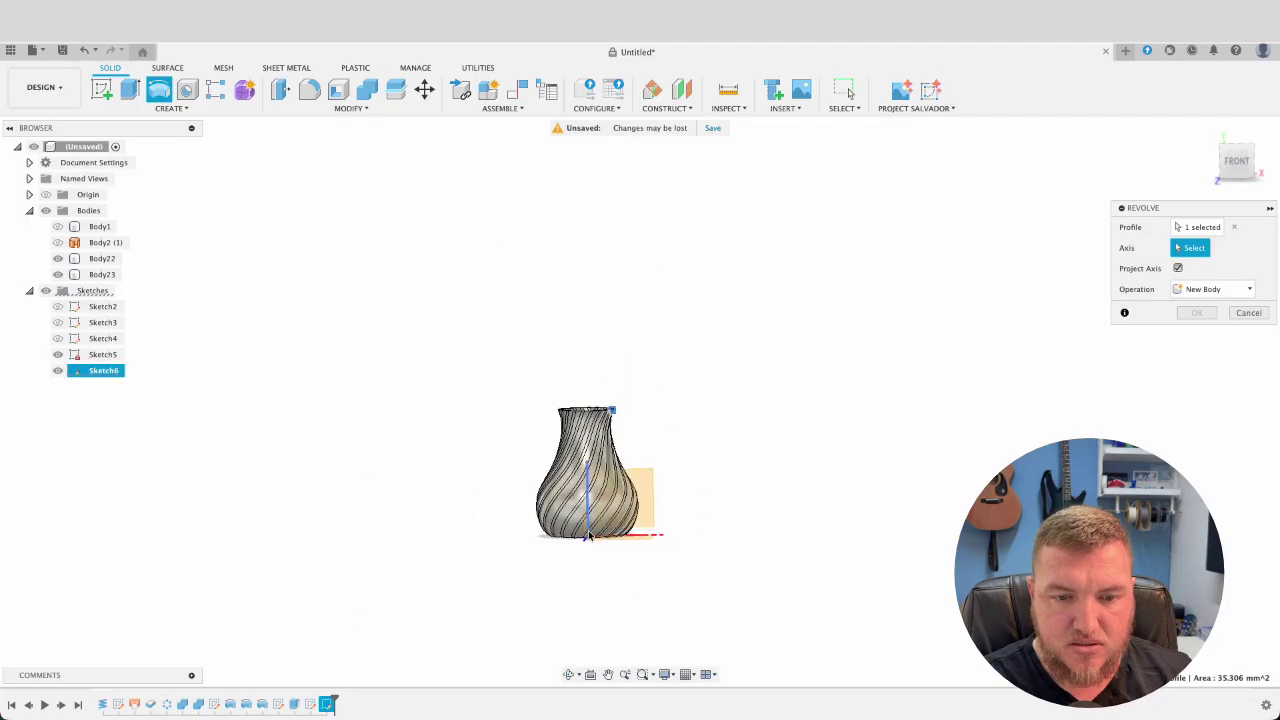
pyautogui.scroll(-3, 590, 536)
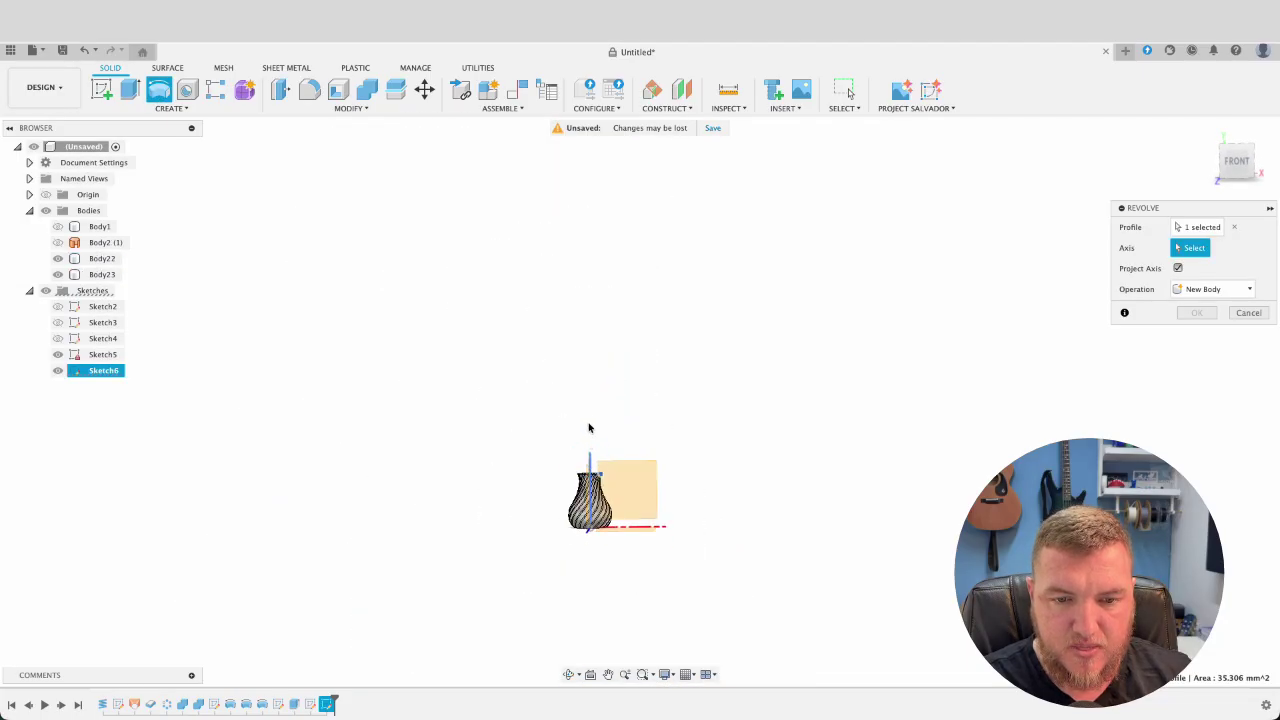
pyautogui.click(589, 470)
pyautogui.moveTo(589, 536); pyautogui.dragTo(604, 180, button='middle')
pyautogui.scroll(3, 574, 420)
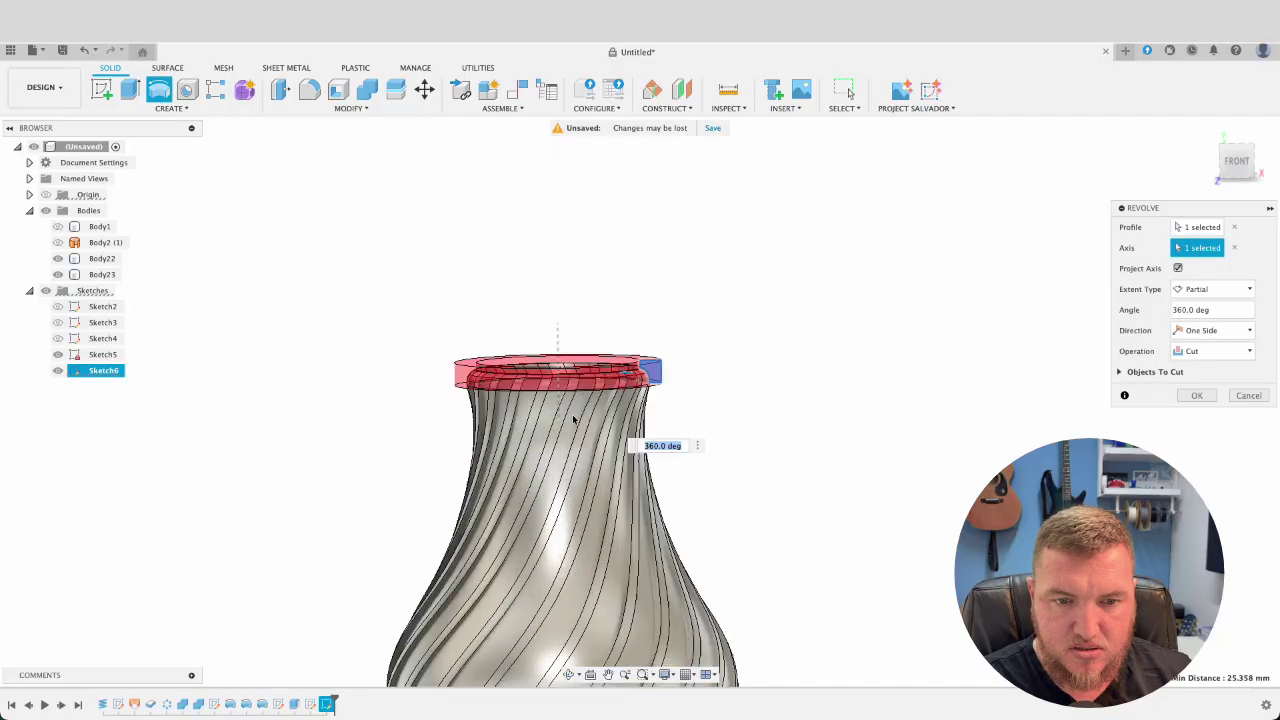
pyautogui.keyDown('shift'); pyautogui.moveTo(754, 351); pyautogui.dragTo(873, 401, button='middle'); pyautogui.keyUp('shift')
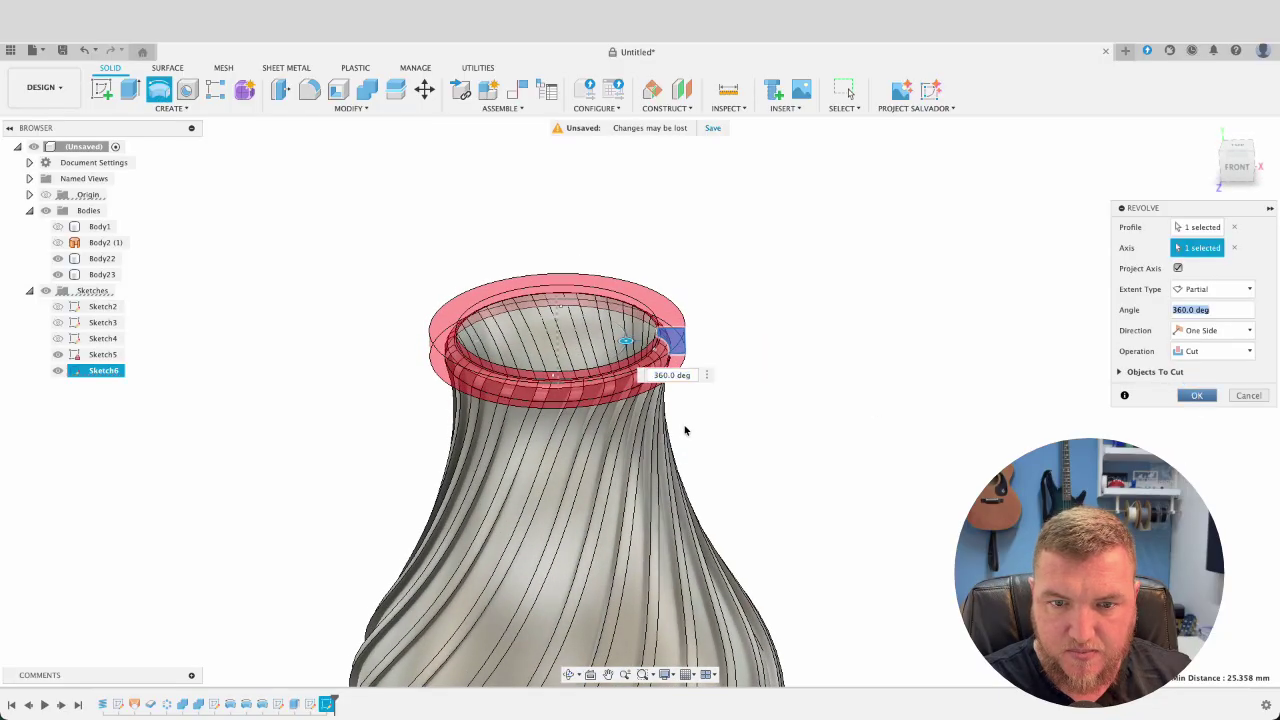
pyautogui.press('Return')
# - Inspect the rounded rim, the blades and the vase's base from several sides
pyautogui.moveTo(697, 409)
pyautogui.keyDown('shift'); pyautogui.mouseDown(button='middle')
pyautogui.moveTo(697, 383)
pyautogui.moveTo(537, 400)
pyautogui.moveTo(706, 403)
pyautogui.mouseUp(button='middle'); pyautogui.keyUp('shift')
pyautogui.scroll(-3, 670, 470)
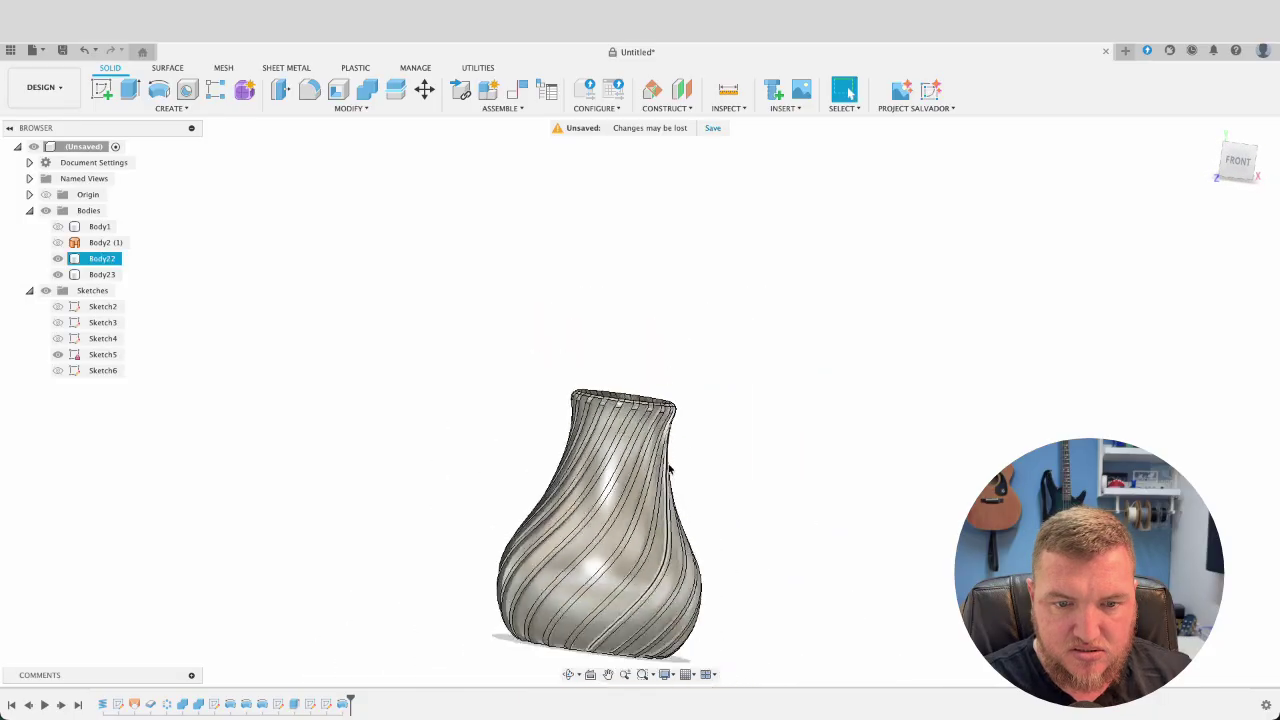
pyautogui.keyDown('shift'); pyautogui.moveTo(670, 470); pyautogui.dragTo(700, 450, button='middle'); pyautogui.keyUp('shift')
pyautogui.scroll(5, 700, 500)
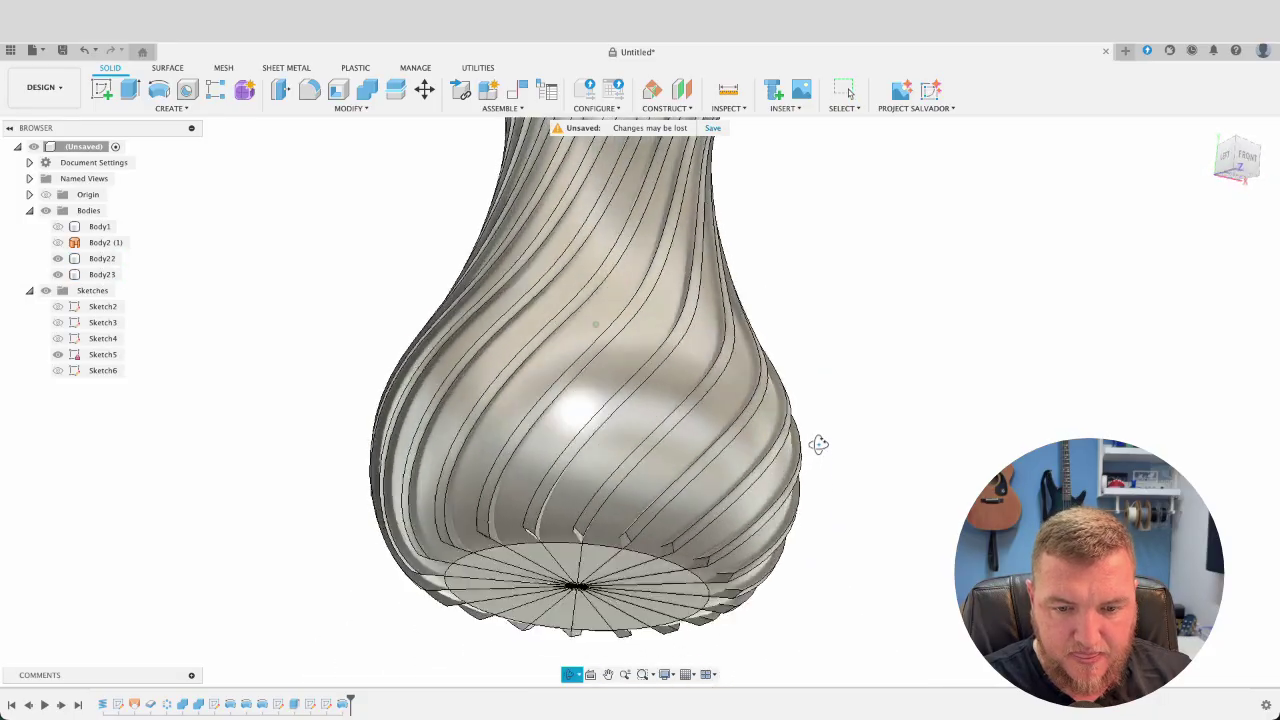
pyautogui.keyDown('shift'); pyautogui.moveTo(818, 444); pyautogui.dragTo(885, 490, button='middle'); pyautogui.keyUp('shift')
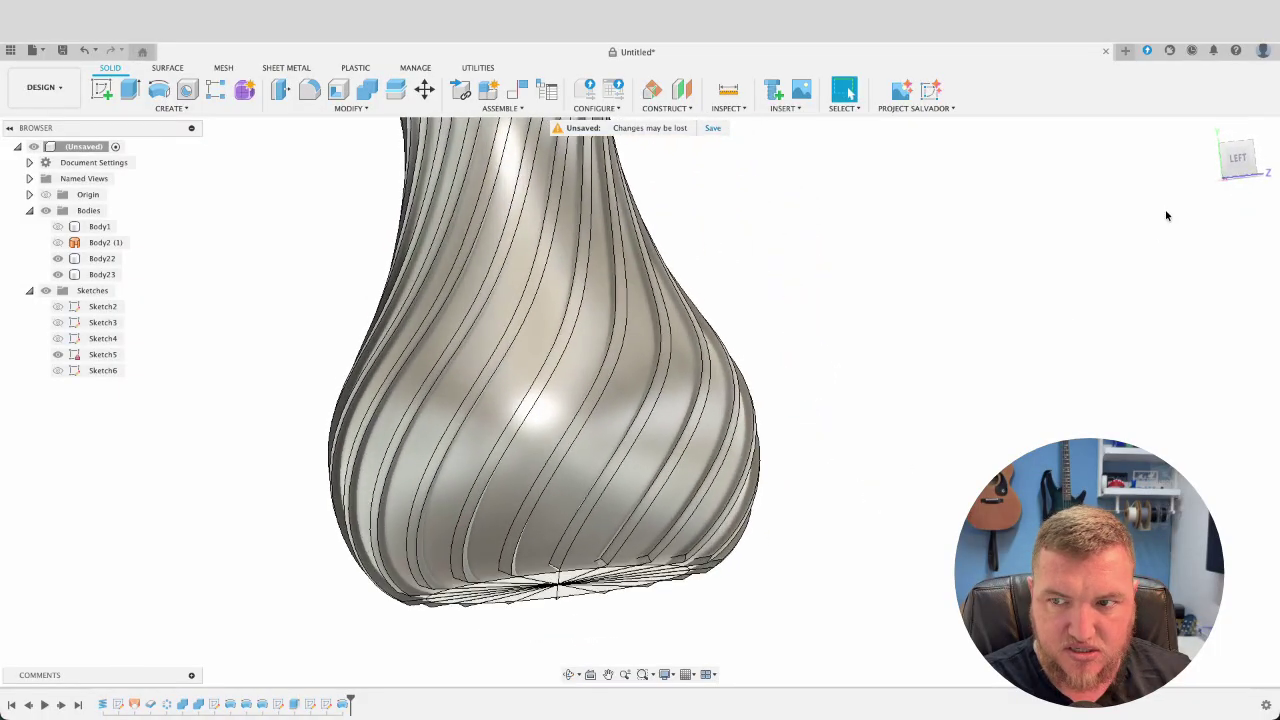
pyautogui.click(1234, 163)
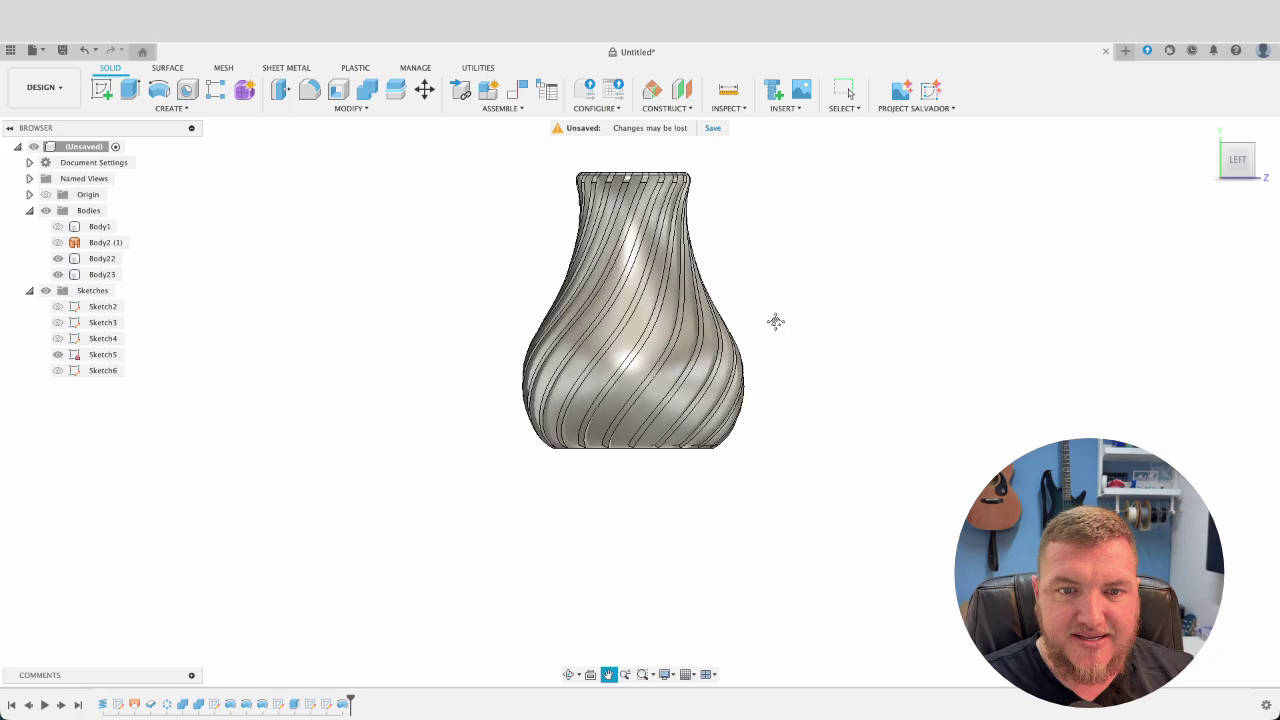
pyautogui.keyDown('shift'); pyautogui.moveTo(780, 321); pyautogui.dragTo(664, 272, button='middle'); pyautogui.keyUp('shift')
pyautogui.scroll(5, 668, 276)
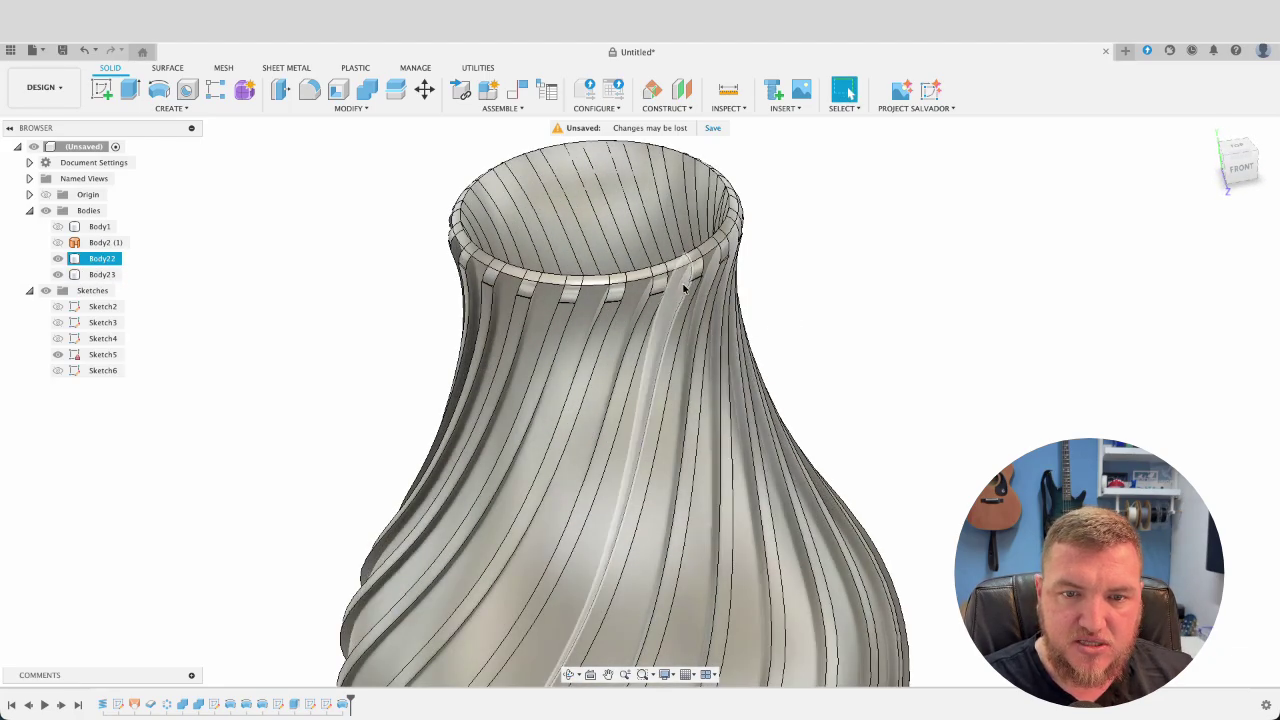
# - Edit the blade profile in Sketch3, set its outer 2 mm offset dimension to 4 mm, and finish the sketch
pyautogui.click(214, 706)
pyautogui.doubleClick(212, 706)
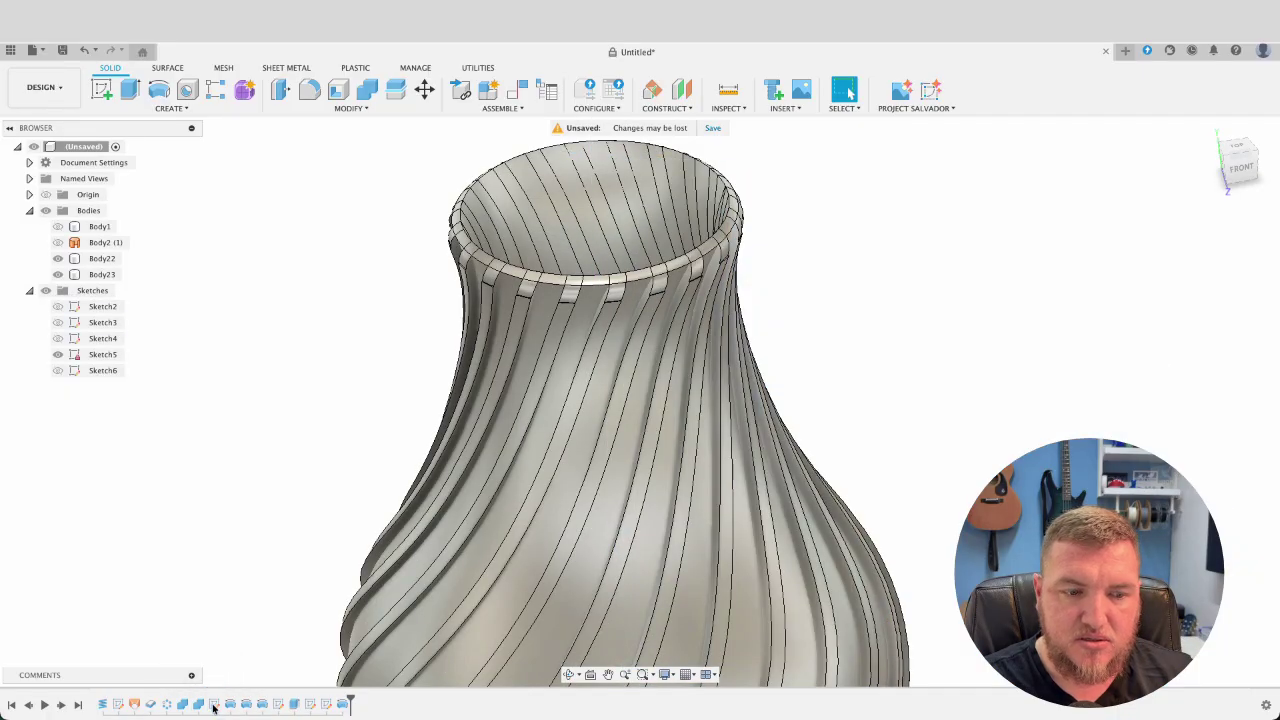
pyautogui.doubleClick(213, 705)
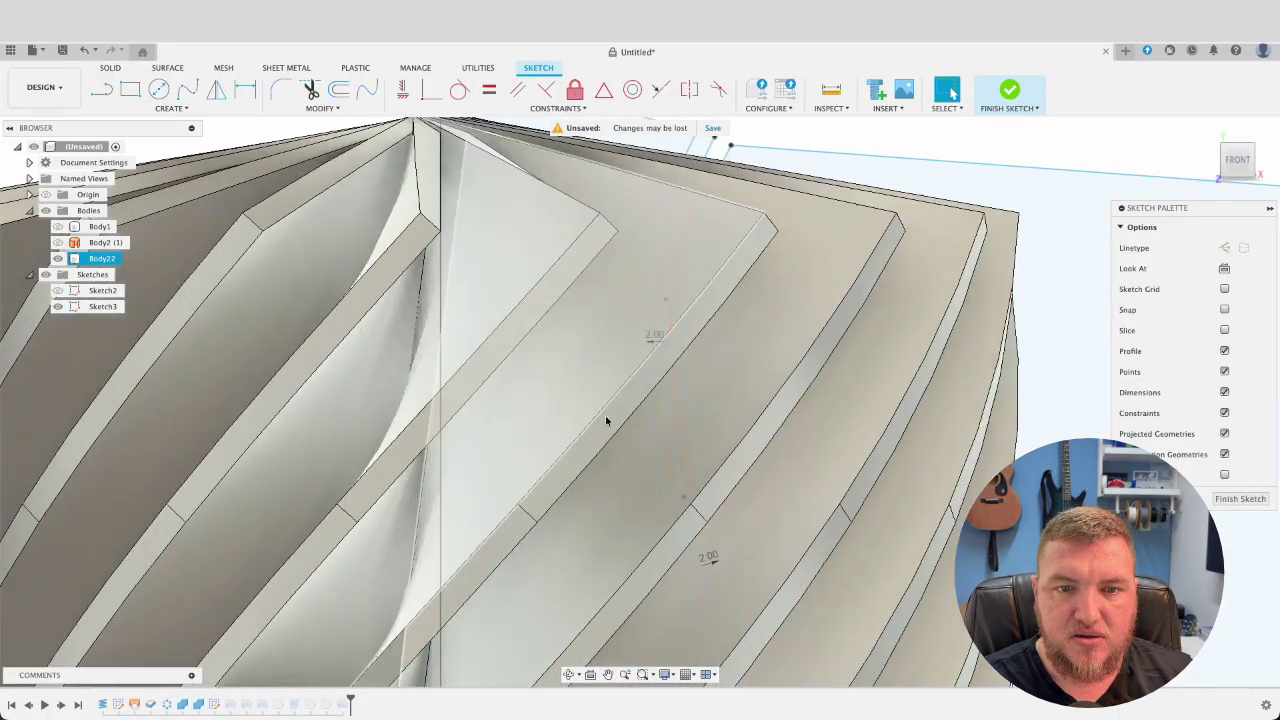
pyautogui.doubleClick(710, 556)
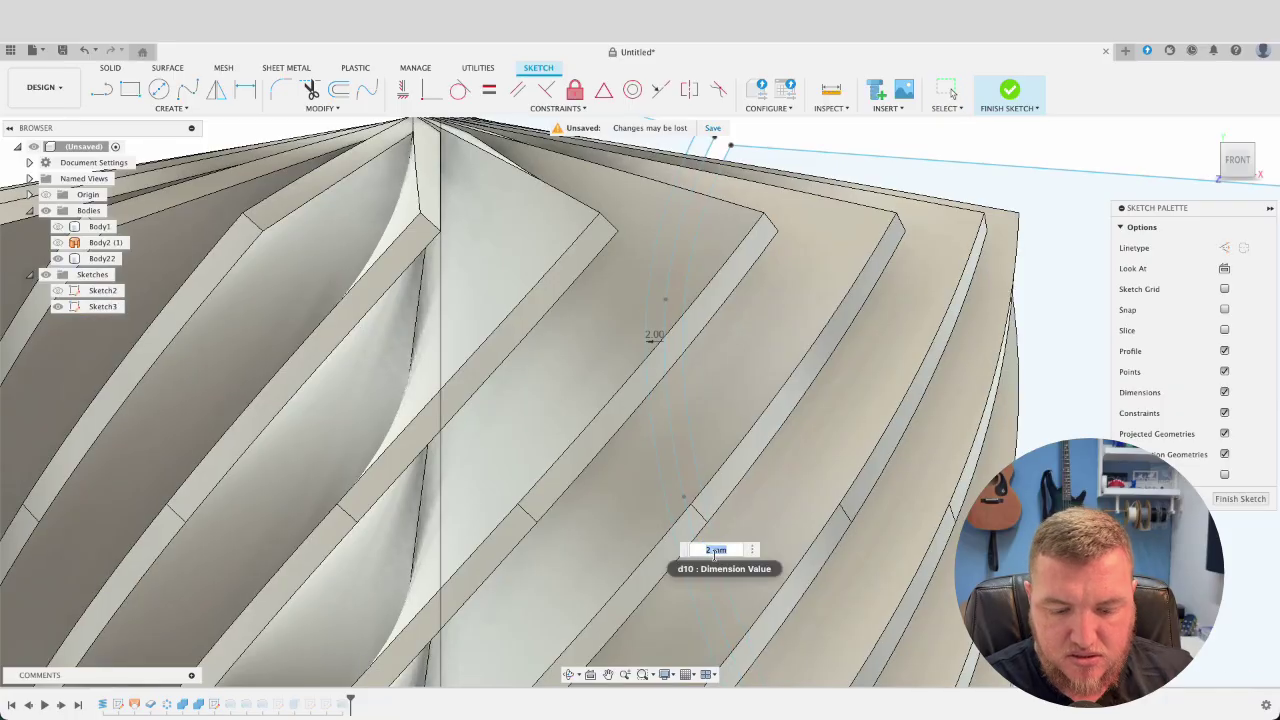
pyautogui.write('4')
pyautogui.press('Return')
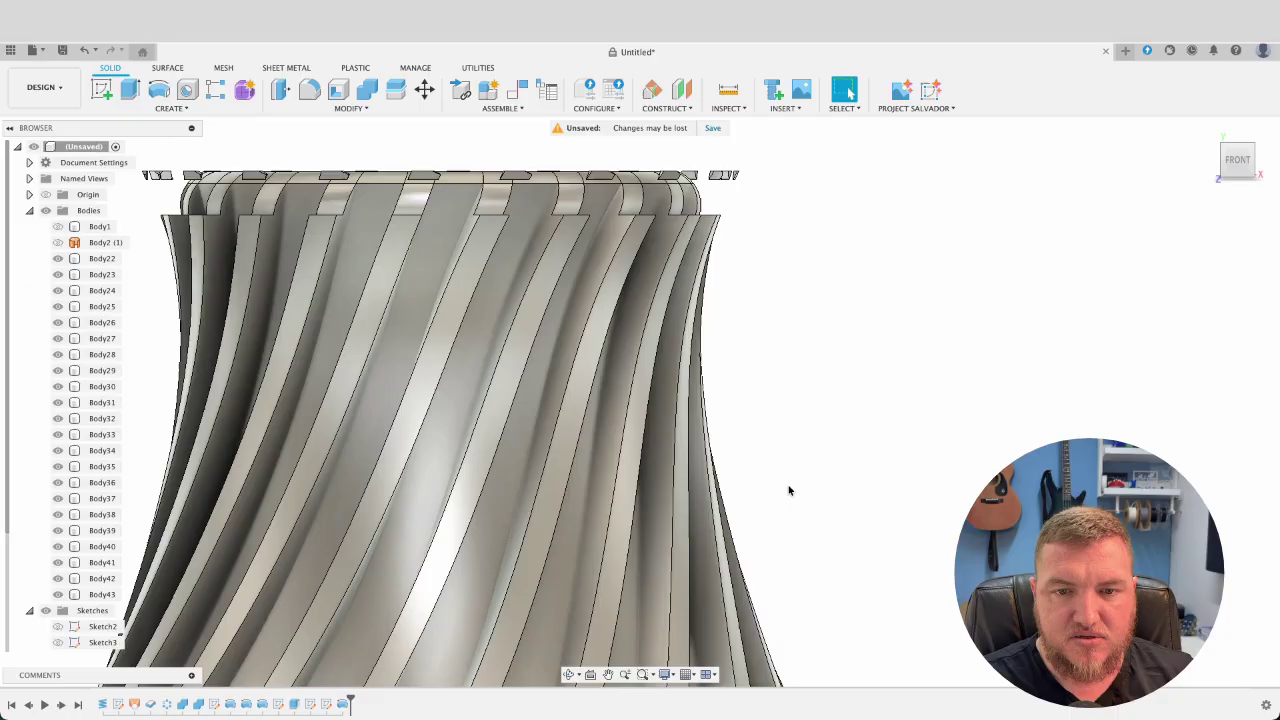
# - Reopen Sketch6 with Slice on and stretch the rim-cut profile outward so its lower corner meets the blade's outer edge
pyautogui.scroll(-3, 834, 419)
pyautogui.keyDown('shift'); pyautogui.moveTo(834, 419); pyautogui.dragTo(900, 360, button='middle'); pyautogui.keyUp('shift')
pyautogui.scroll(3, 789, 458)
pyautogui.click(831, 484)
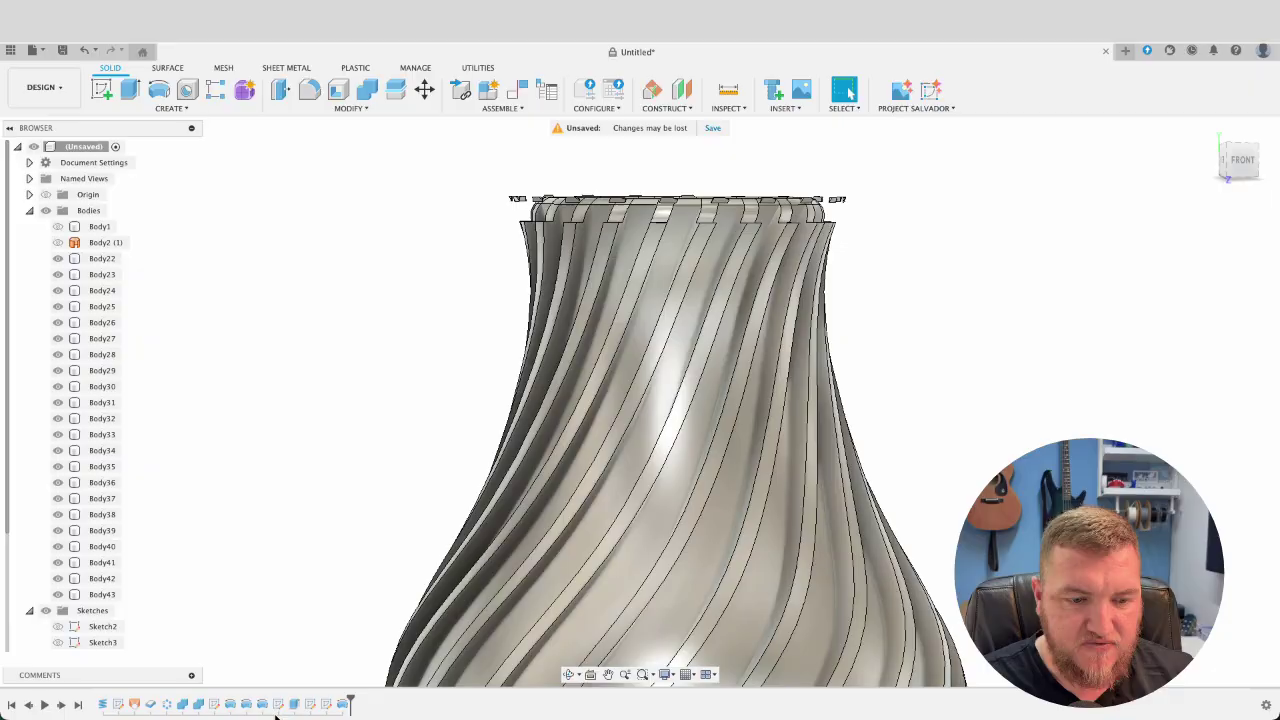
pyautogui.click(786, 273)
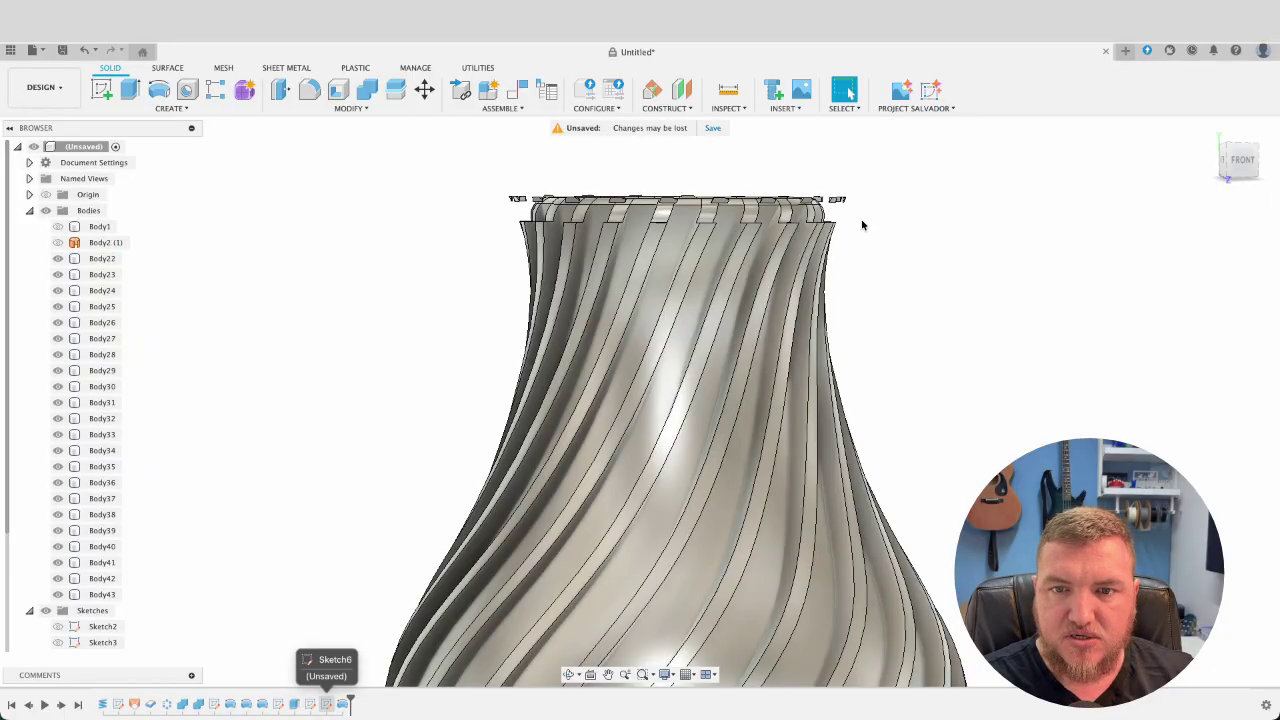
pyautogui.doubleClick(326, 704)
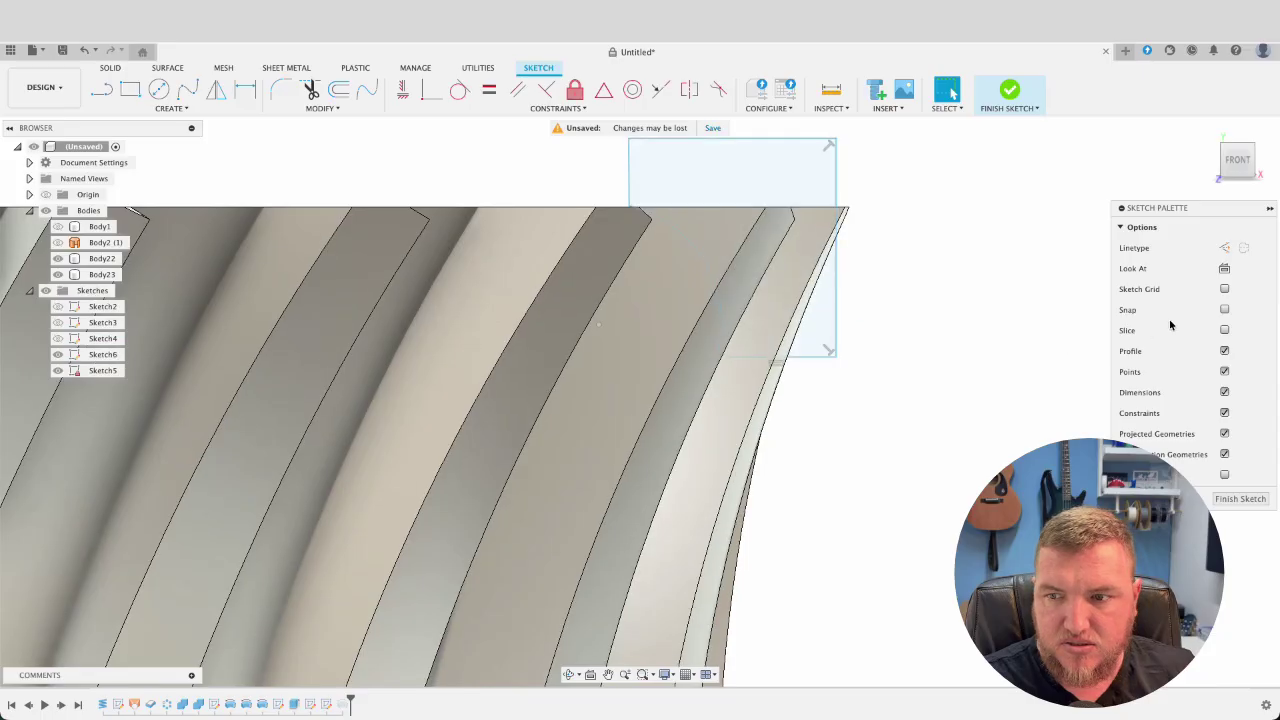
pyautogui.click(1225, 331)
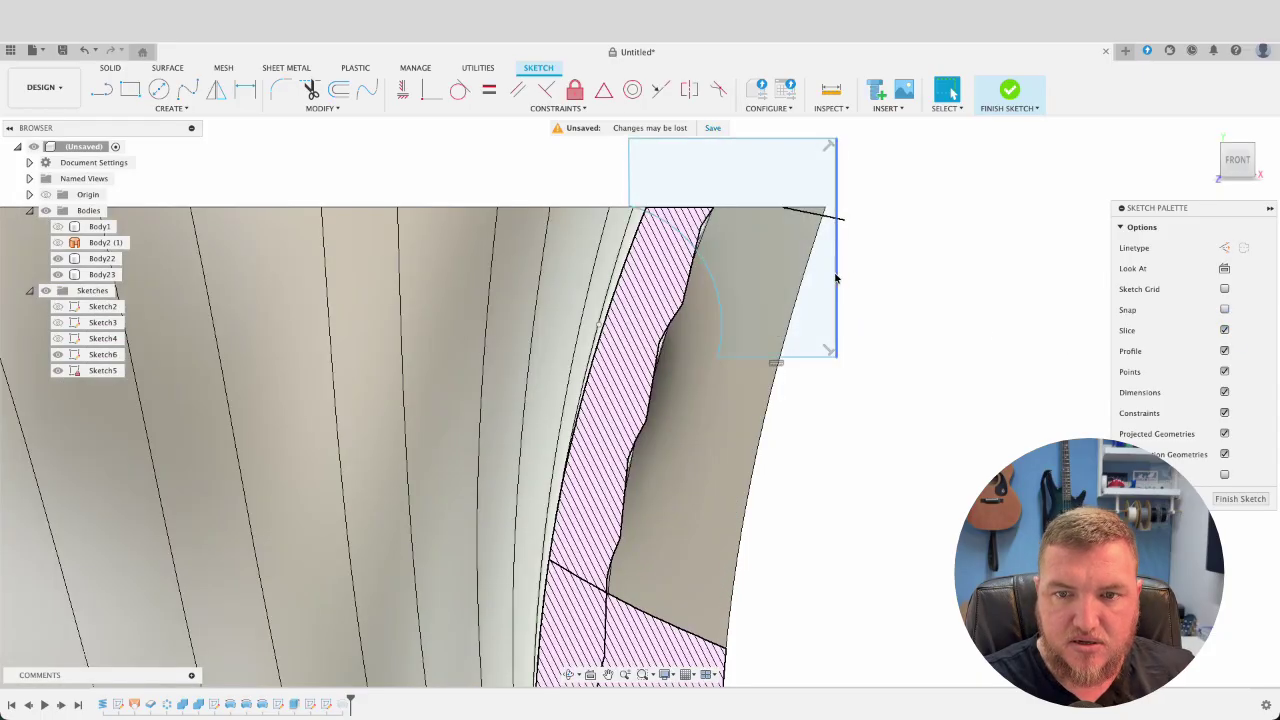
pyautogui.click(742, 305)
pyautogui.moveTo(778, 299); pyautogui.dragTo(775, 295)
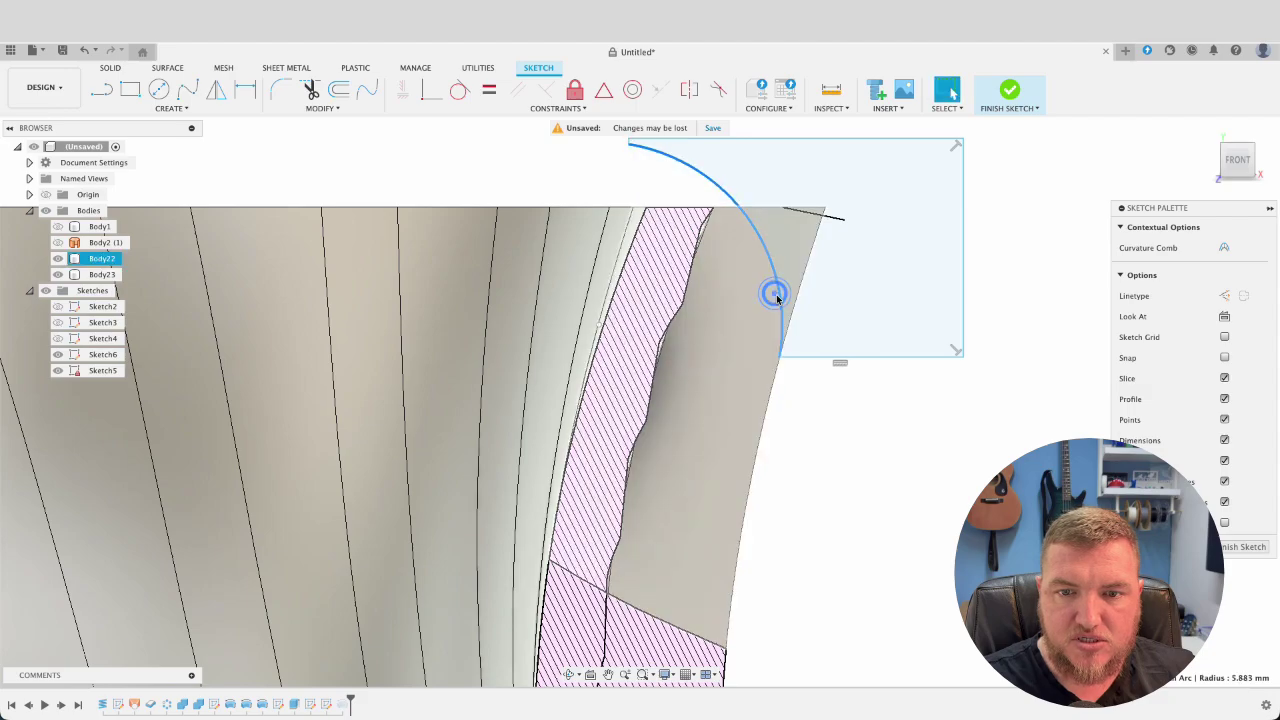
# - Replace the old arc with an outward-bulging 3-point arc from the rim's inner top edge to the blade's outer edge
pyautogui.press('Escape')
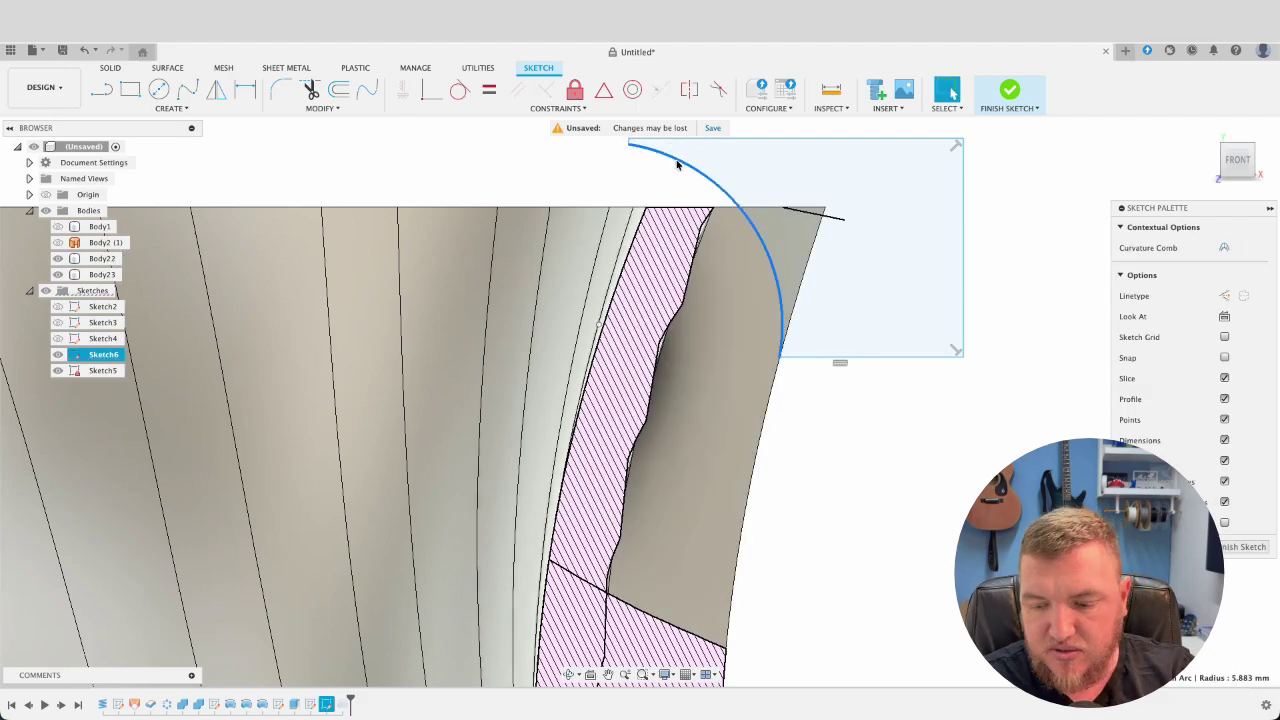
pyautogui.click(200, 109)
pyautogui.moveTo(120, 163)
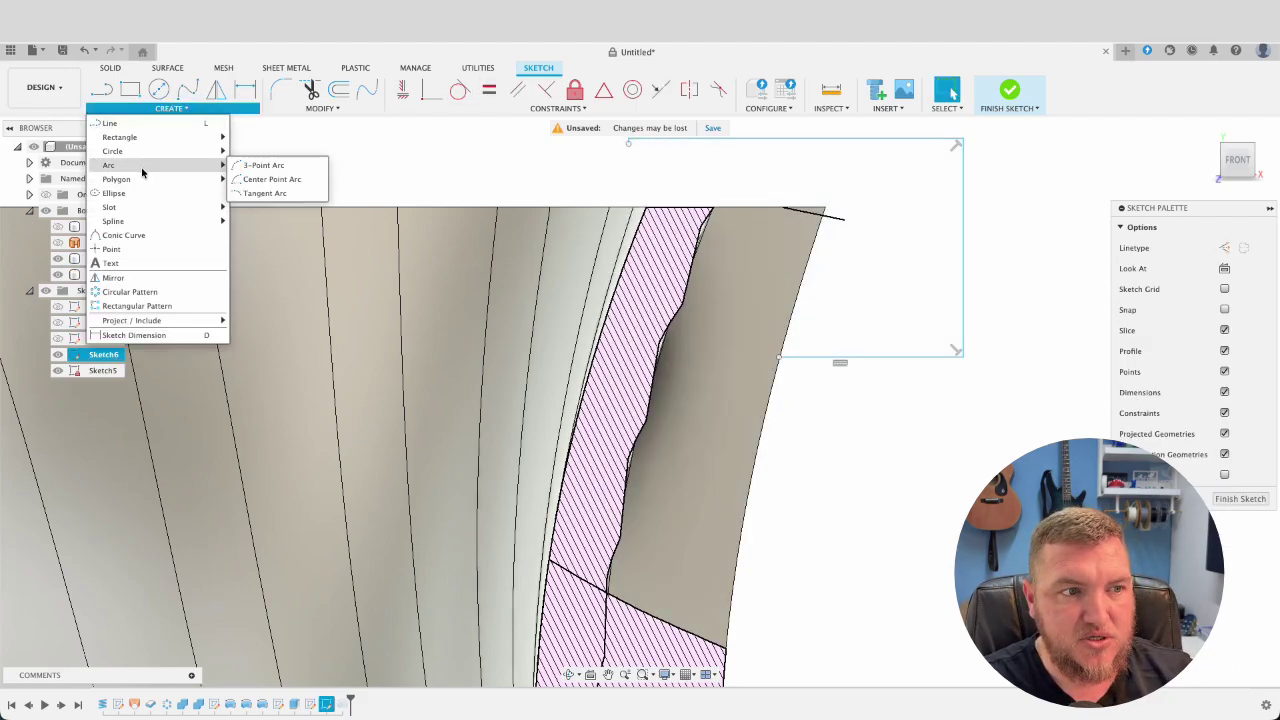
pyautogui.click(250, 163)
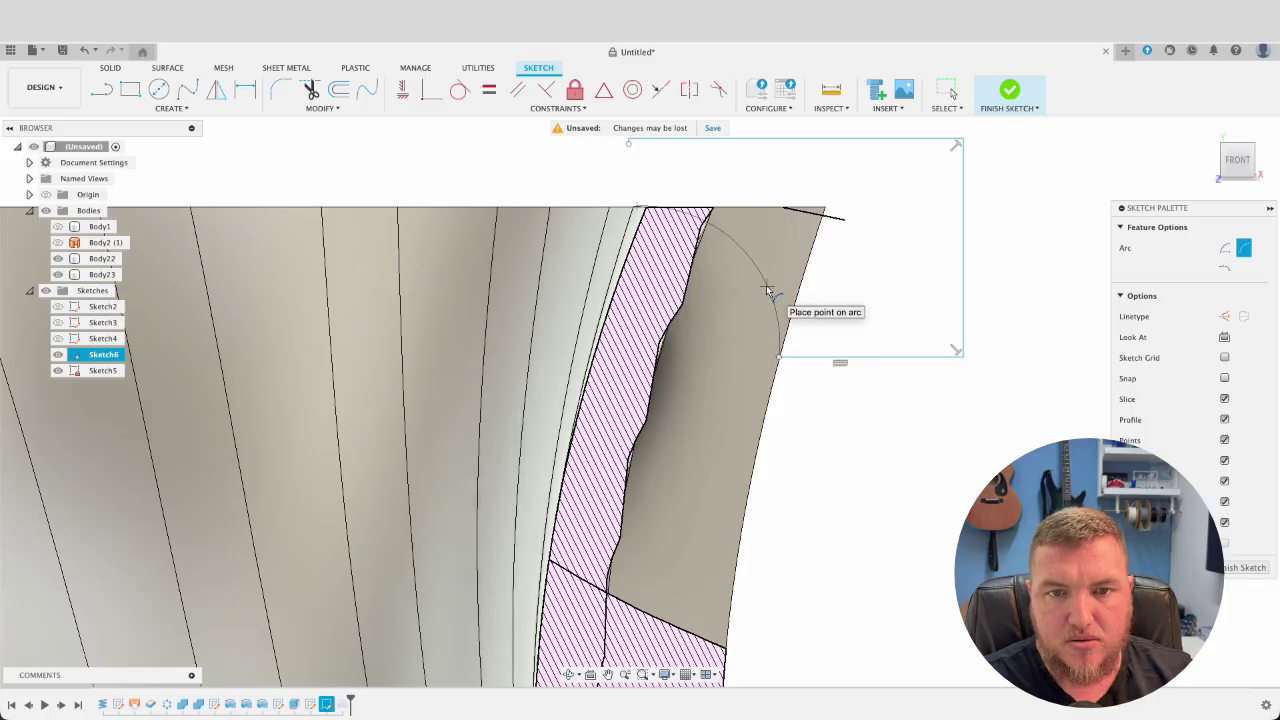
pyautogui.press('Escape')
# - Close the rim-cut profile with a line between the arc's upper end and the top line's open end, and finish the sketch
pyautogui.press('l')
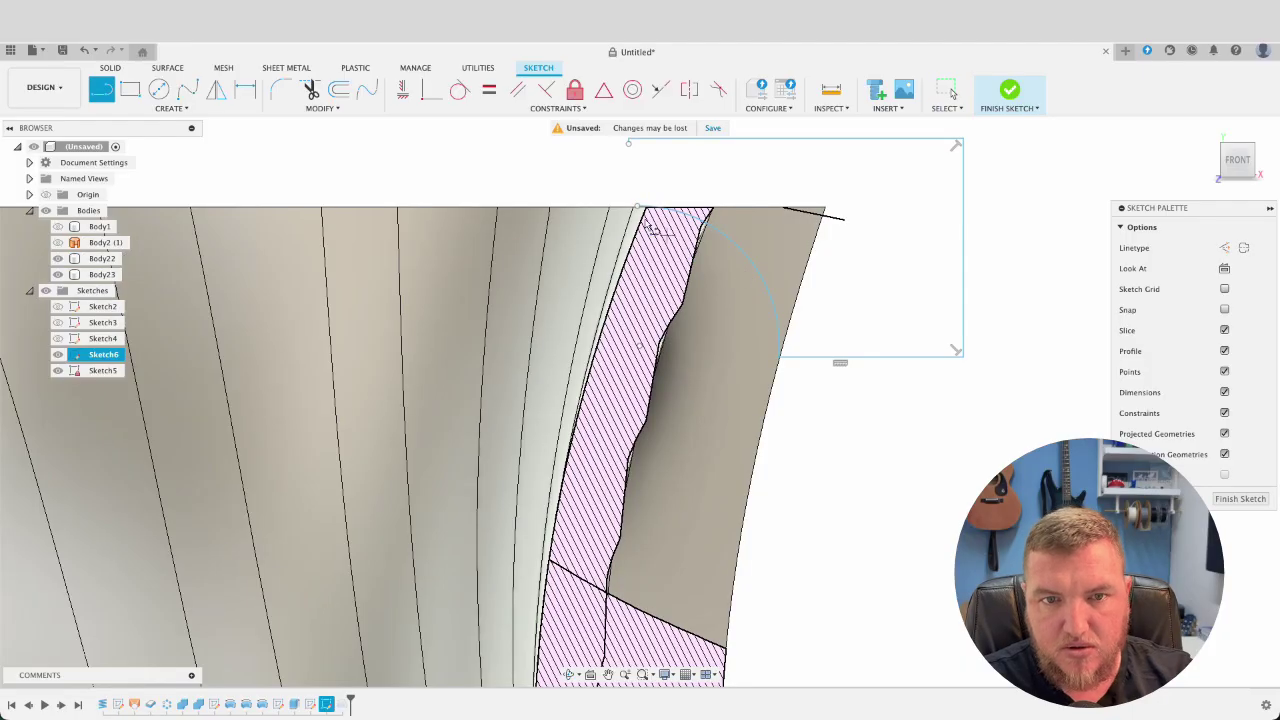
pyautogui.click(630, 145)
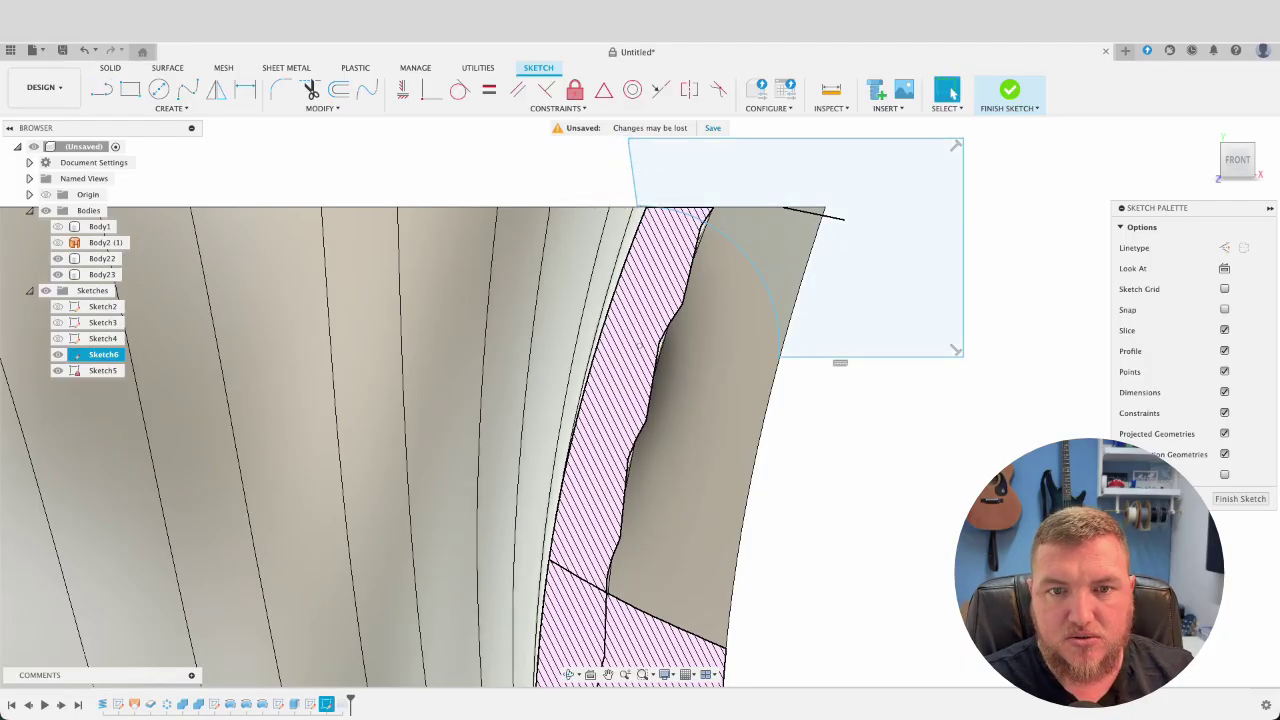
pyautogui.click(1228, 499)
pyautogui.moveTo(701, 492)
pyautogui.keyDown('shift'); pyautogui.mouseDown(button='middle')
pyautogui.moveTo(813, 446)
pyautogui.moveTo(823, 457)
pyautogui.moveTo(716, 533)
pyautogui.mouseUp(button='middle'); pyautogui.keyUp('shift')
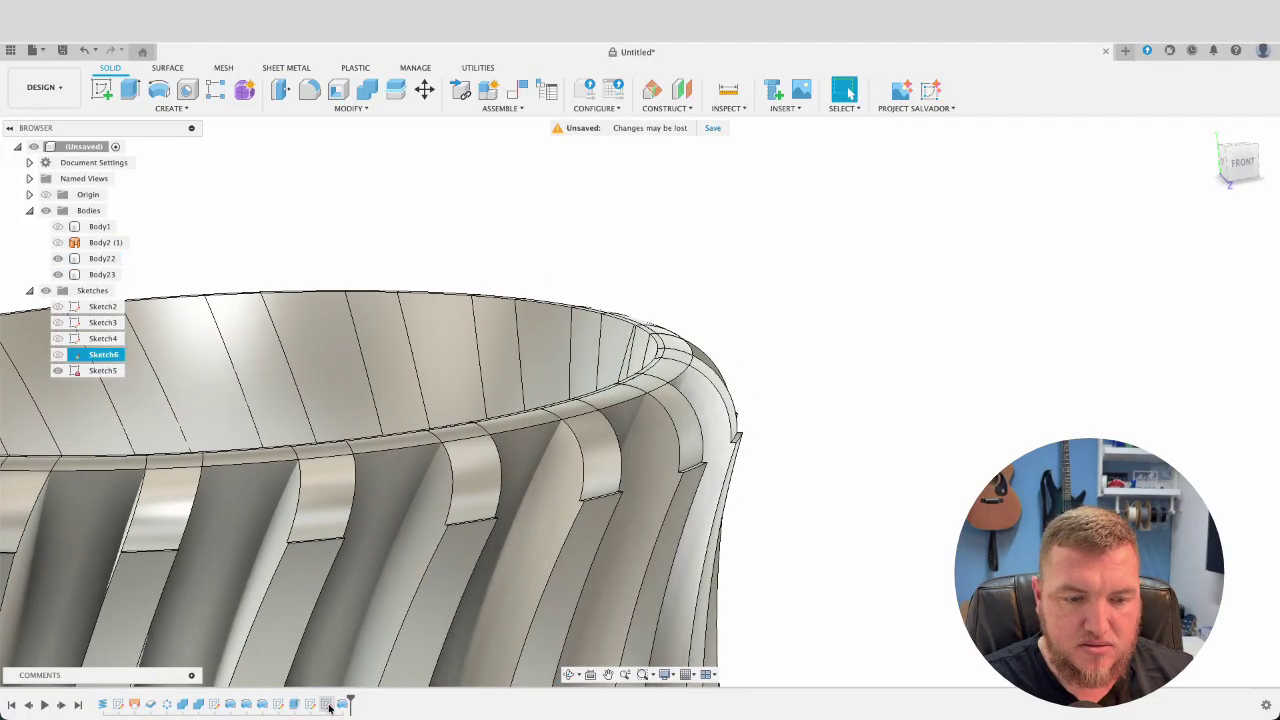
# - Reopen Sketch6, move the arc's lower end slightly down and outward along the blade's outer edge, and finish the sketch
pyautogui.doubleClick(330, 707)
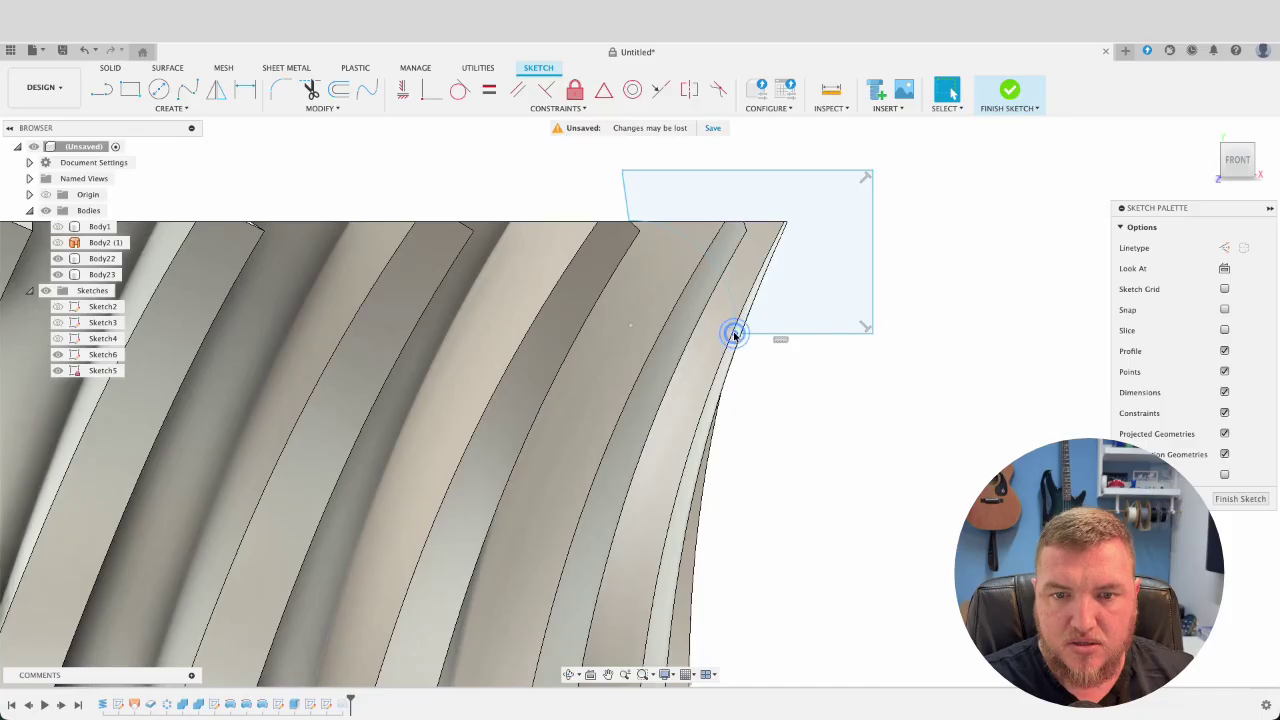
pyautogui.click(734, 335)
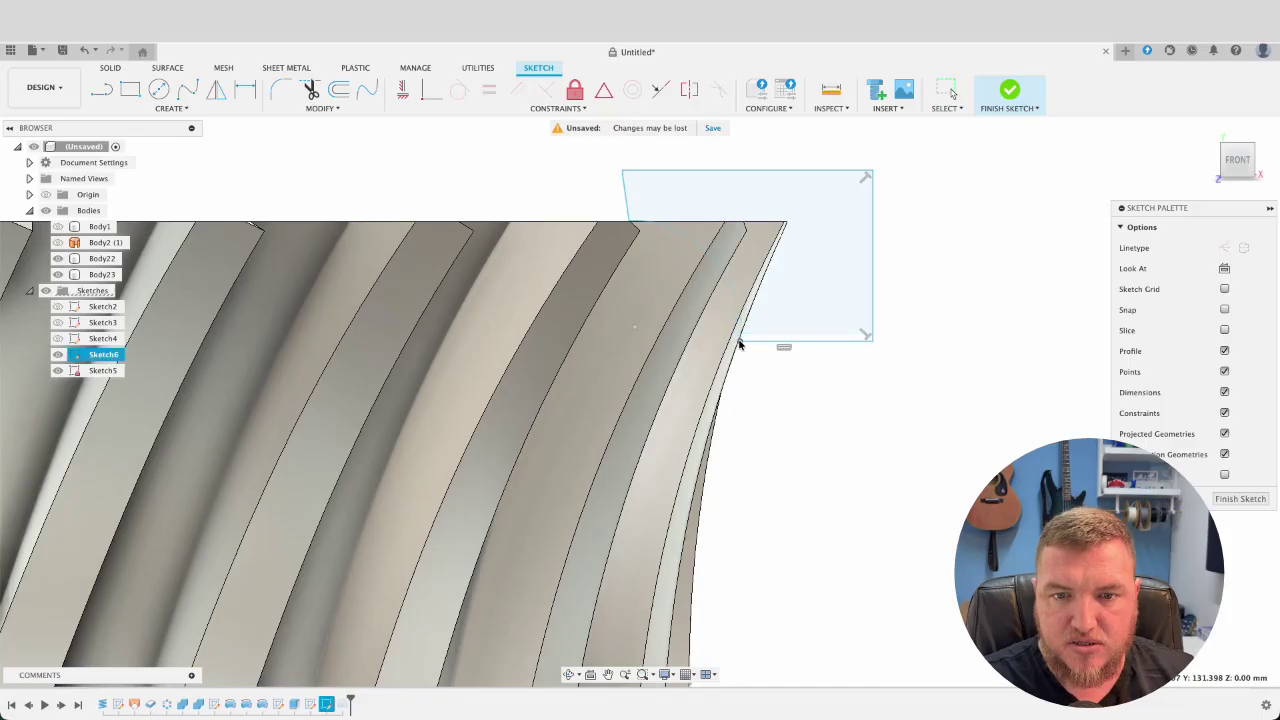
pyautogui.click(1226, 501)
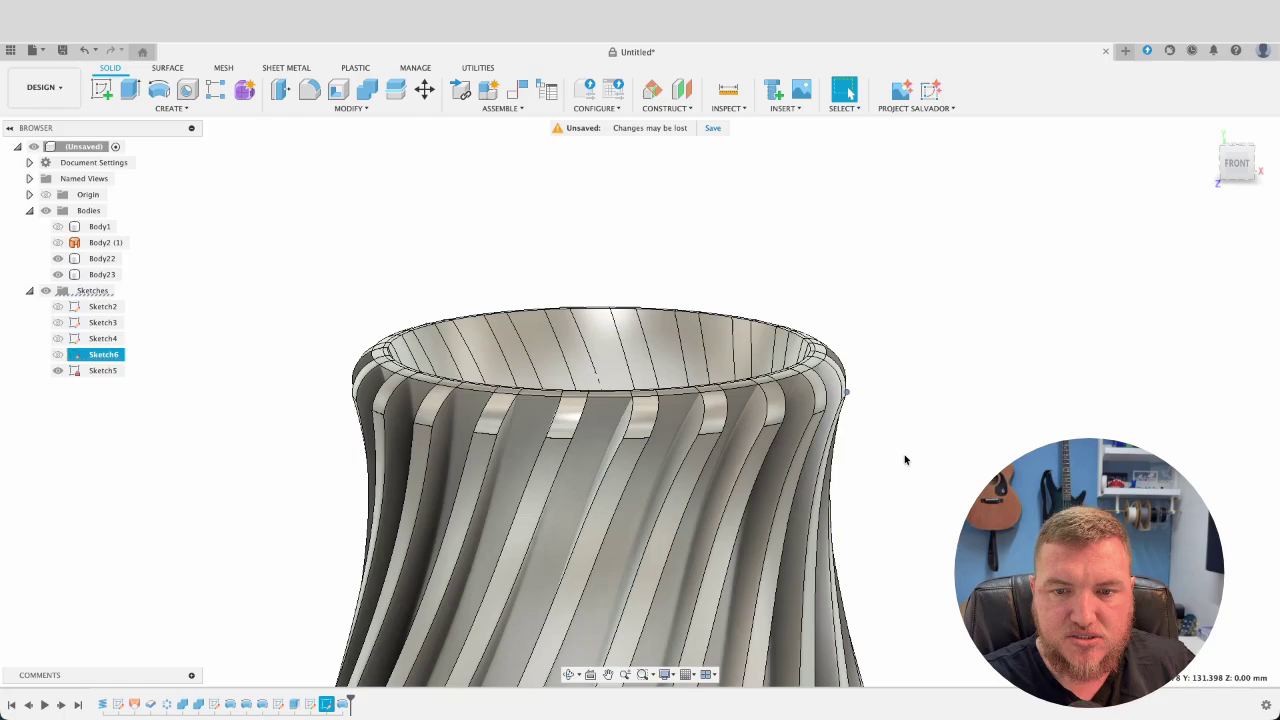
pyautogui.moveTo(940, 500)
pyautogui.keyDown('shift'); pyautogui.mouseDown(button='middle')
pyautogui.moveTo(971, 329)
pyautogui.moveTo(883, 303)
pyautogui.moveTo(940, 259)
pyautogui.moveTo(897, 263)
pyautogui.moveTo(845, 386)
pyautogui.moveTo(849, 319)
pyautogui.mouseUp(button='middle'); pyautogui.keyUp('shift')
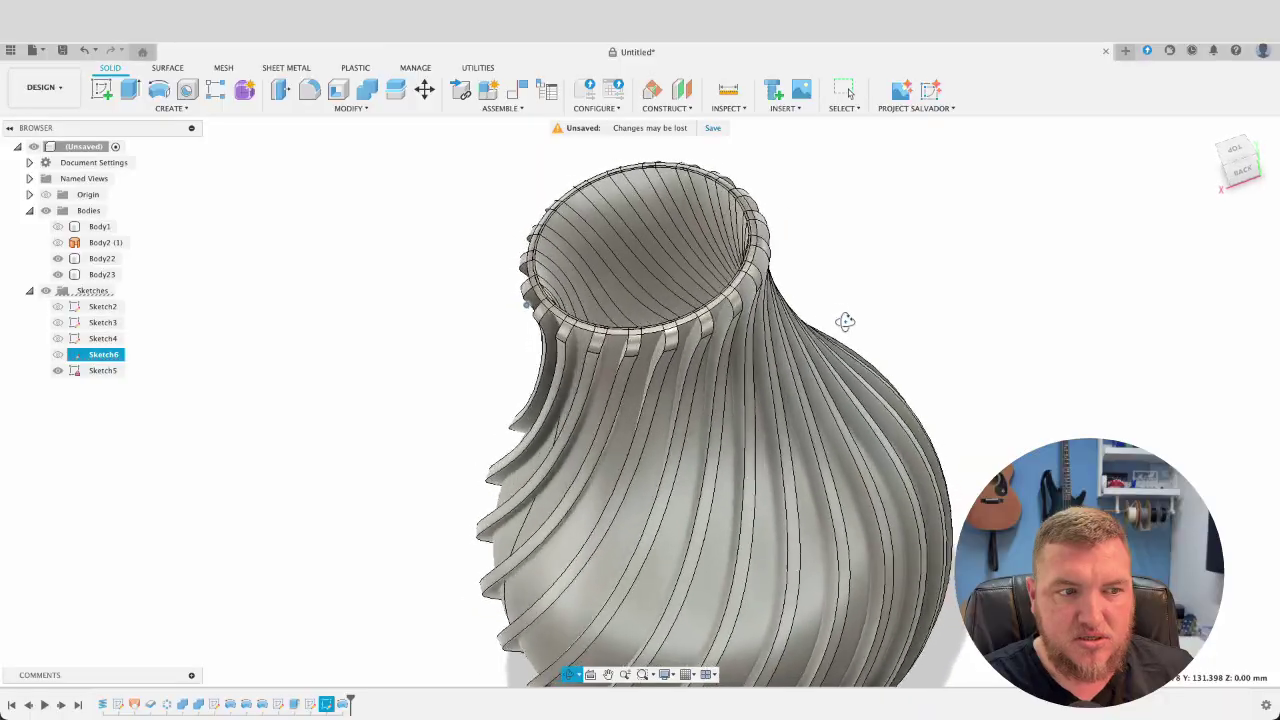
# - Hide the vase wall Body23 to inspect the blades on their own, and show it again
pyautogui.click(57, 275)
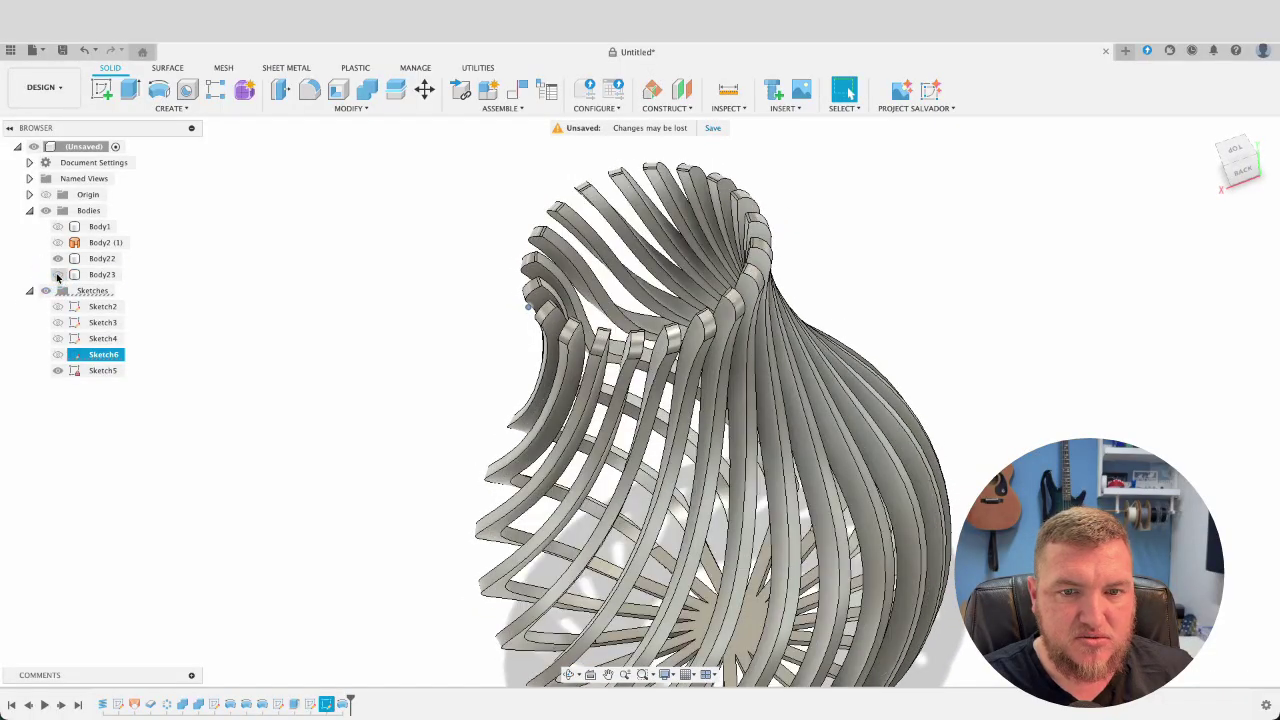
pyautogui.keyDown('shift'); pyautogui.moveTo(297, 500); pyautogui.dragTo(851, 92, button='middle'); pyautogui.keyUp('shift')
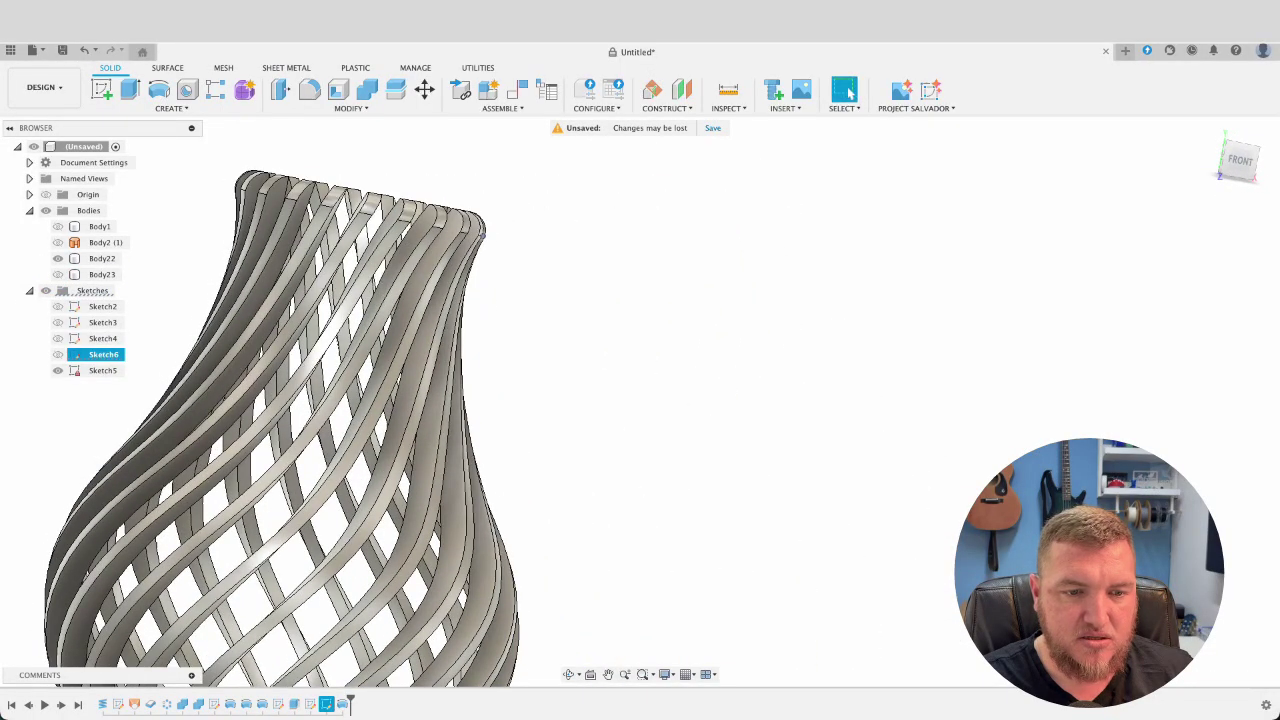
pyautogui.moveTo(516, 504)
pyautogui.mouseDown(button='middle')
pyautogui.moveTo(808, 356)
pyautogui.moveTo(800, 460)
pyautogui.moveTo(740, 372)
pyautogui.moveTo(250, 354)
pyautogui.mouseUp(button='middle')
pyautogui.click(58, 275)
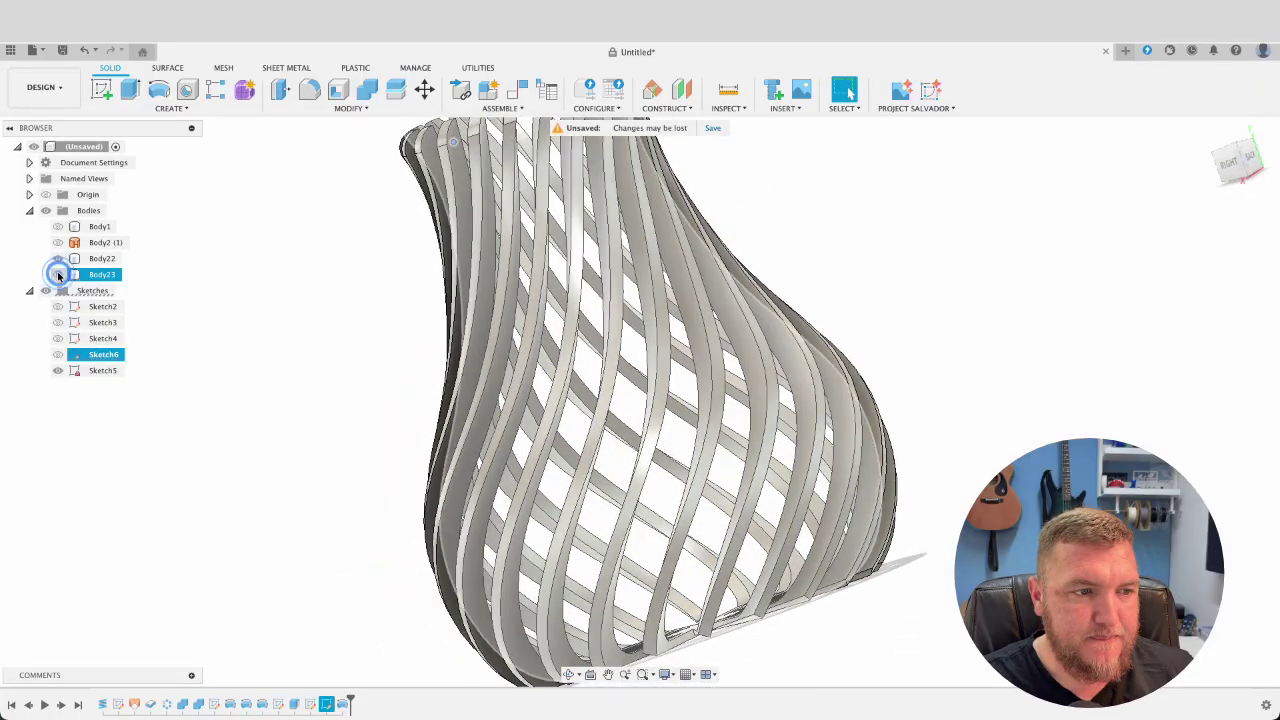
# - Combine the vase wall Body23 as target with the blades Body22 as tool, using the Join operation
pyautogui.click(367, 90)
pyautogui.click(100, 276)
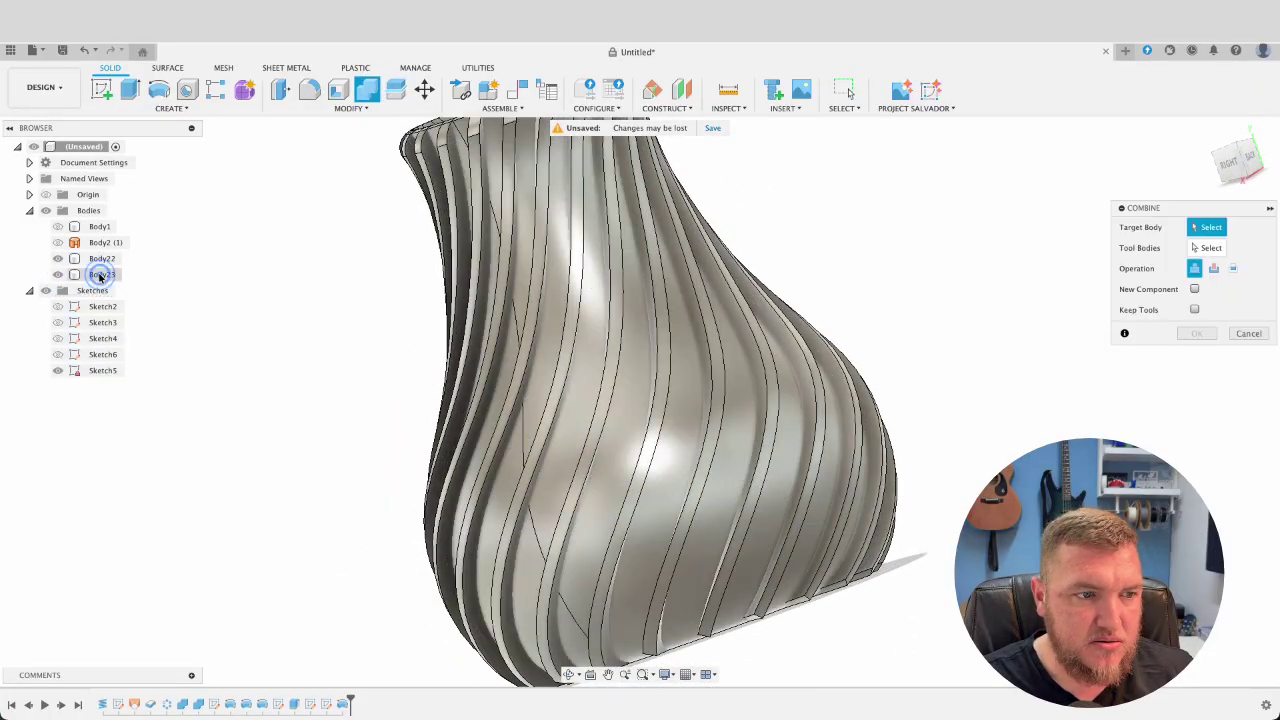
pyautogui.click(465, 270)
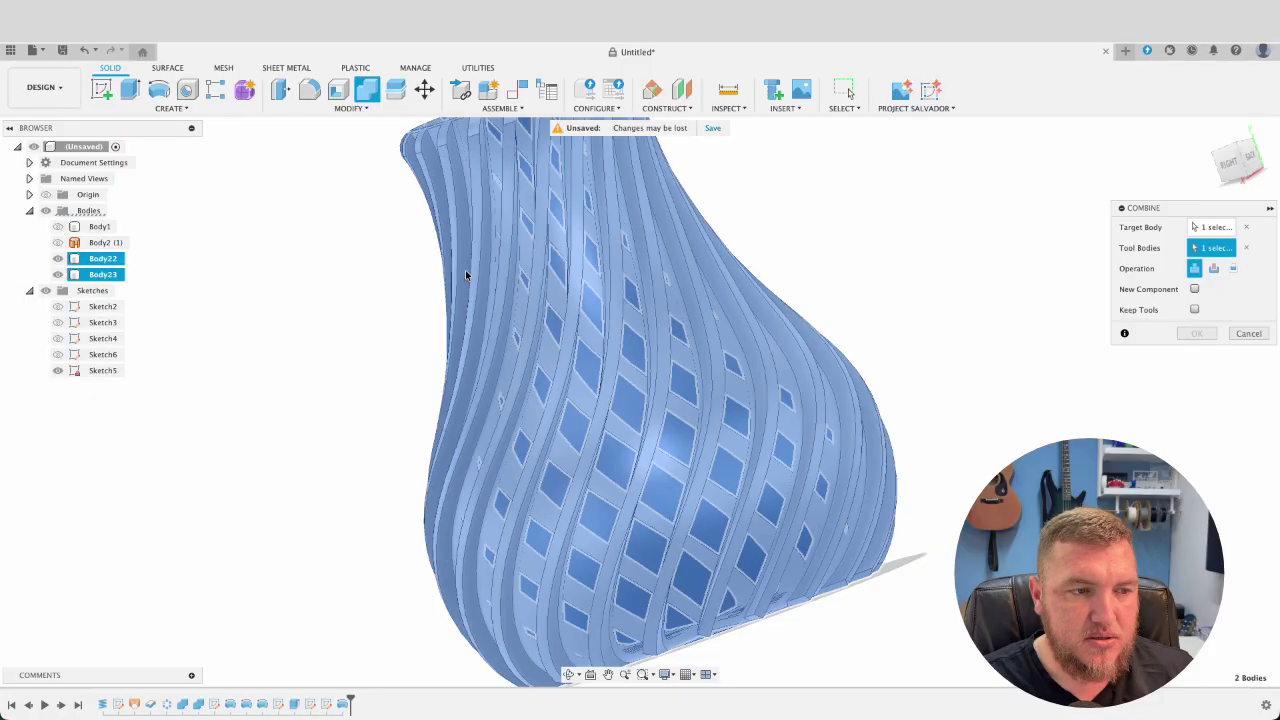
pyautogui.press('Return')
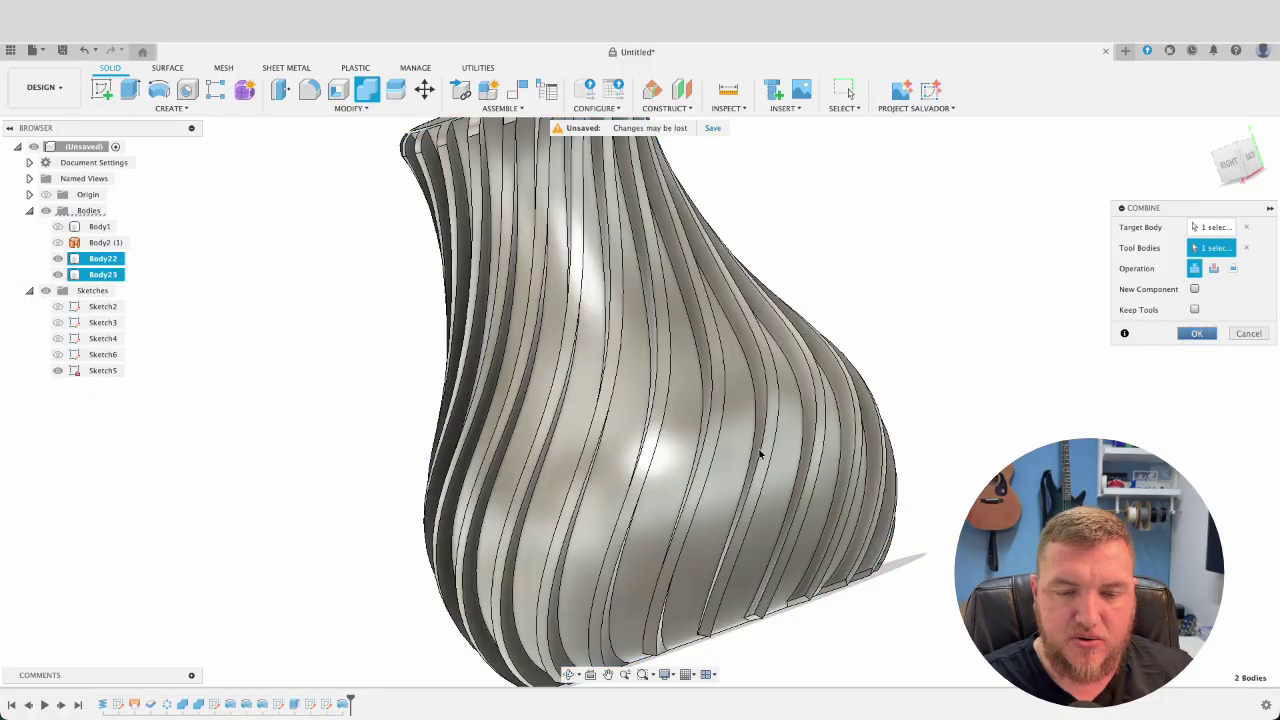
pyautogui.keyDown('shift'); pyautogui.moveTo(891, 346); pyautogui.dragTo(808, 345, button='middle'); pyautogui.keyUp('shift')
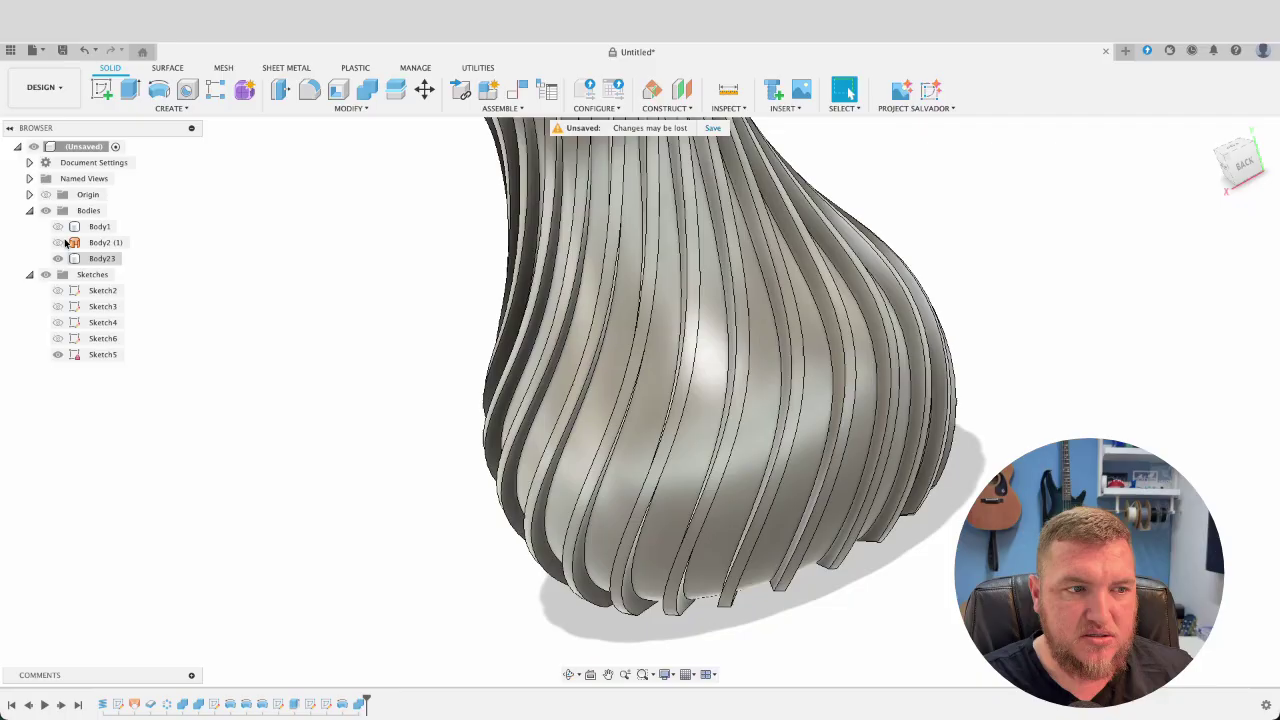
pyautogui.click(62, 230)
pyautogui.press('Escape')
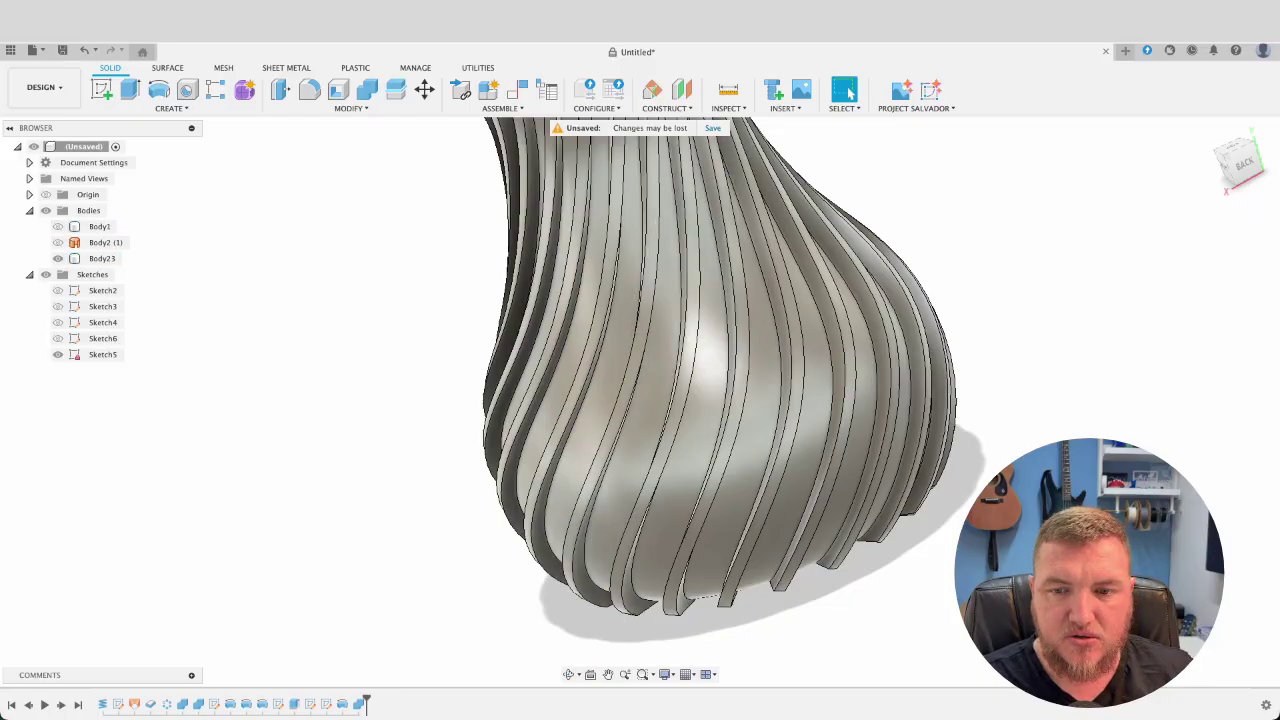
# - Edit the design's Steel - Satin appearance to a turquoise green with RGB 98, 224, 203, and finish the Appearance command
pyautogui.scroll(-3, 891, 400)
pyautogui.moveTo(891, 346); pyautogui.dragTo(811, 484, button='middle')
pyautogui.keyDown('shift'); pyautogui.moveTo(811, 434); pyautogui.dragTo(939, 591, button='middle'); pyautogui.keyUp('shift')
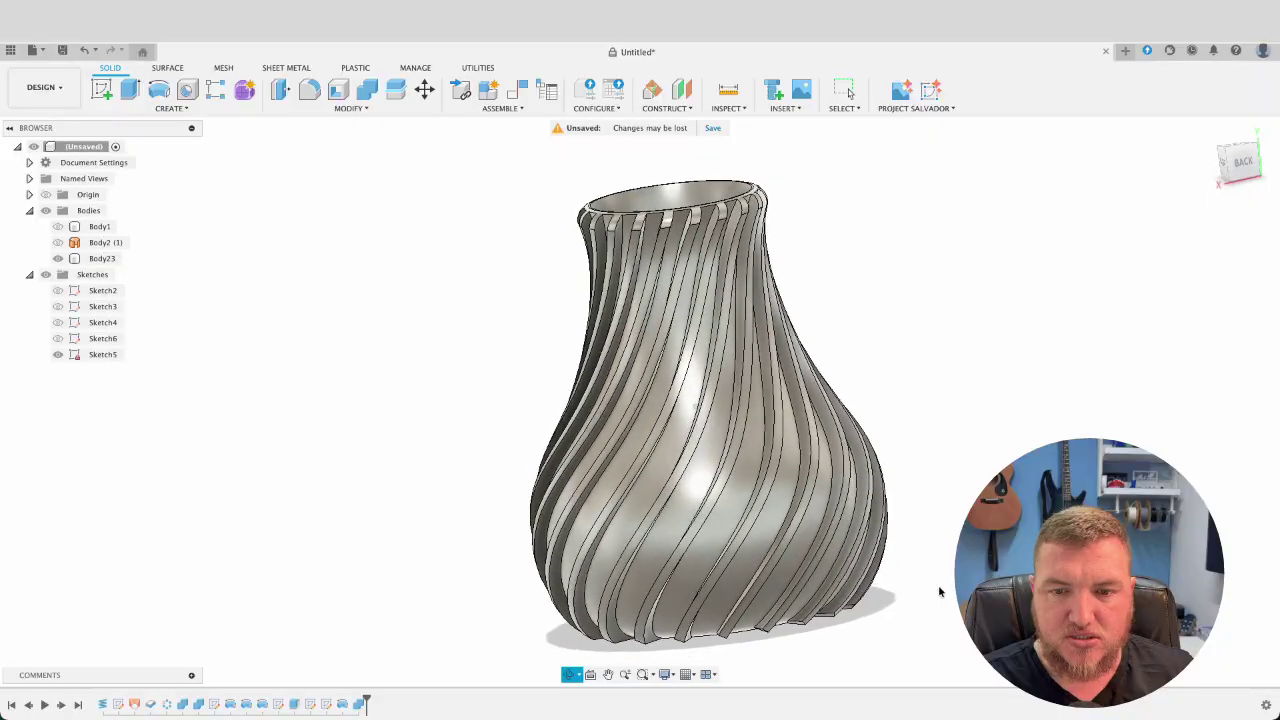
pyautogui.press('a')
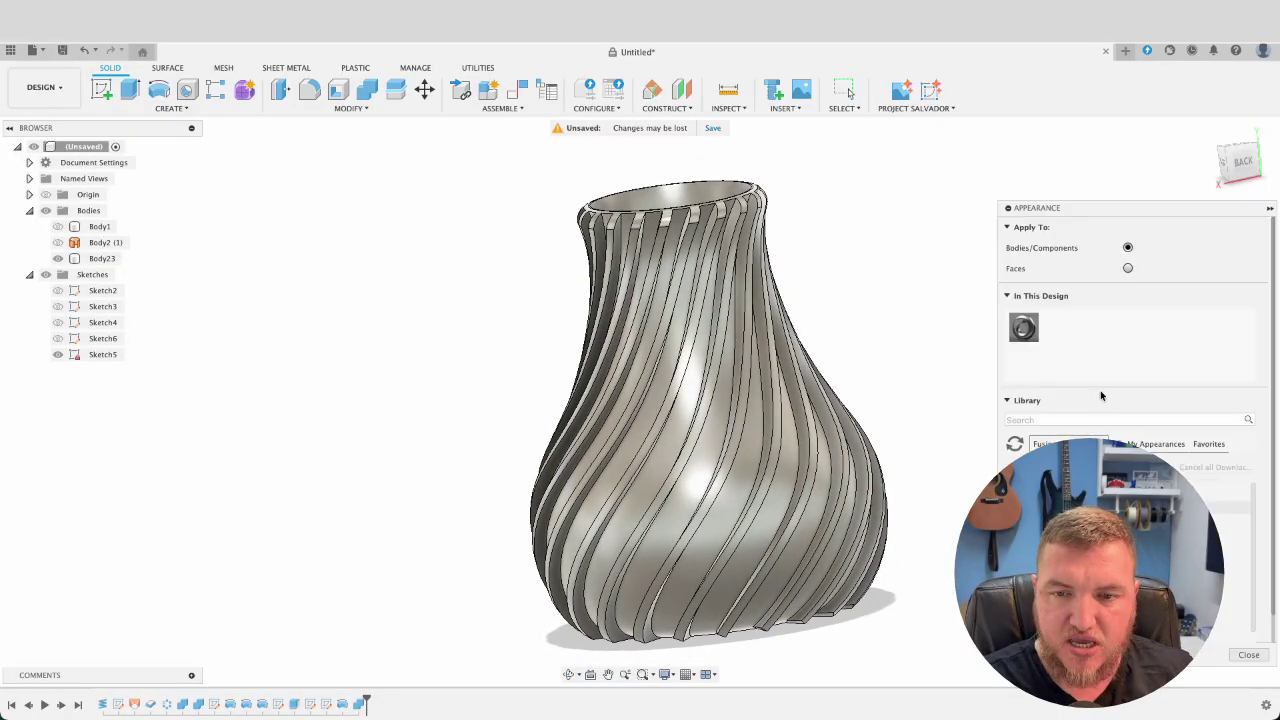
pyautogui.rightClick(1022, 327)
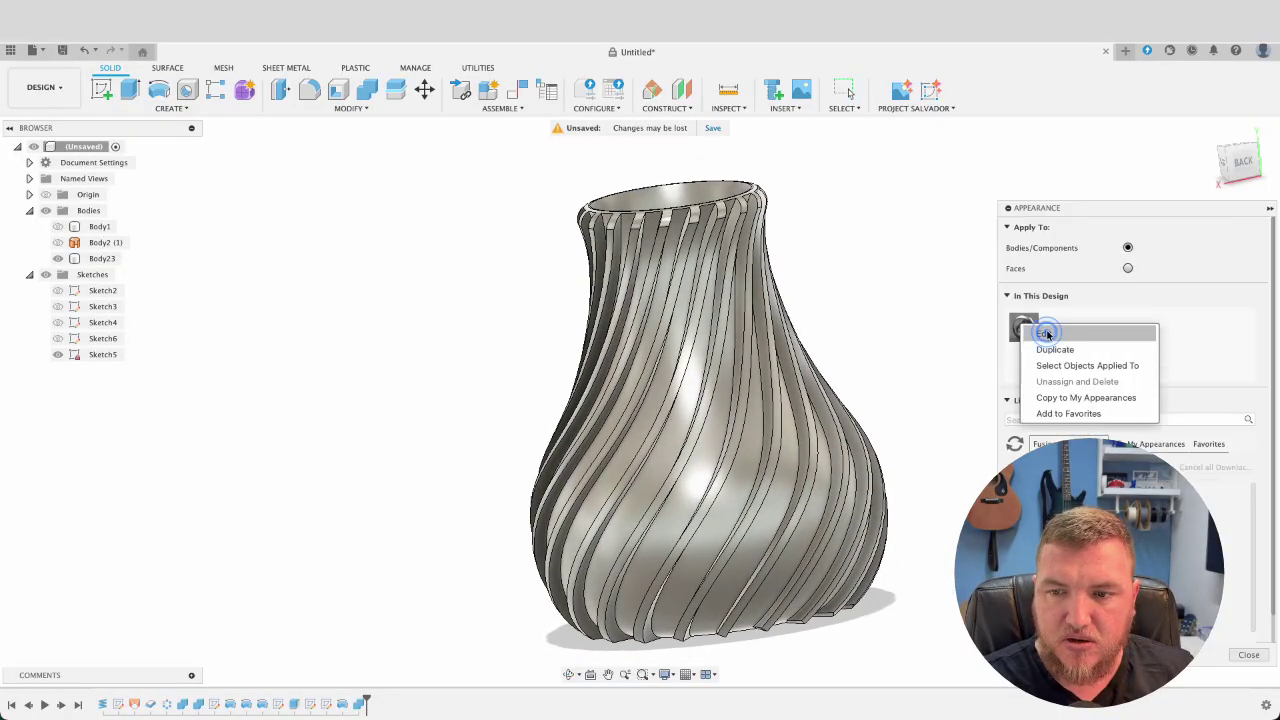
pyautogui.click(1047, 334)
pyautogui.moveTo(980, 253); pyautogui.dragTo(935, 258)
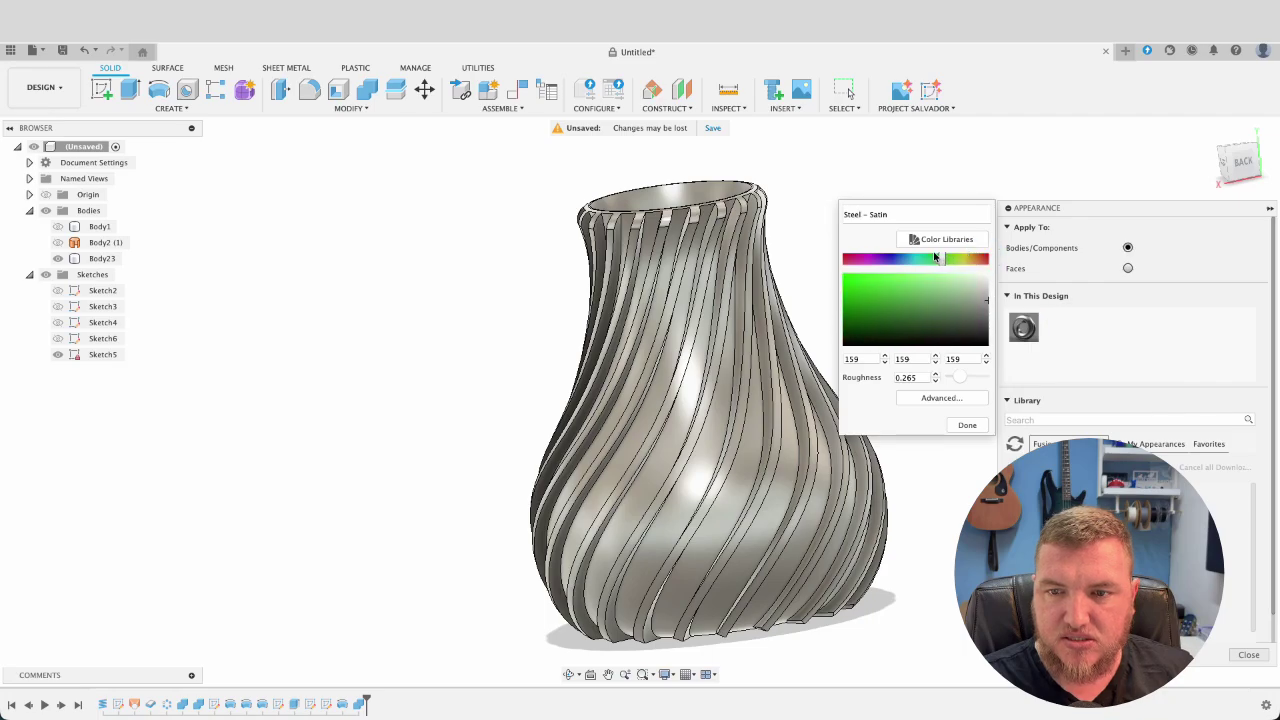
pyautogui.moveTo(988, 305); pyautogui.dragTo(896, 282)
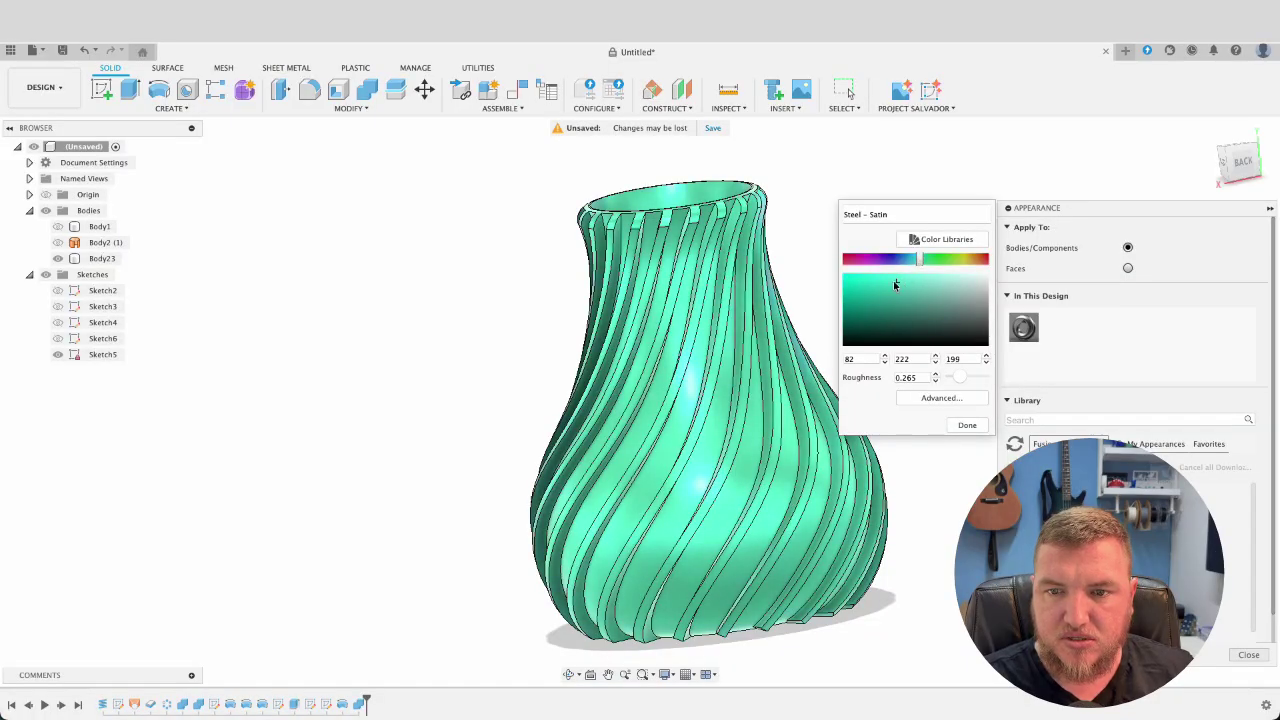
pyautogui.moveTo(895, 285); pyautogui.dragTo(901, 286)
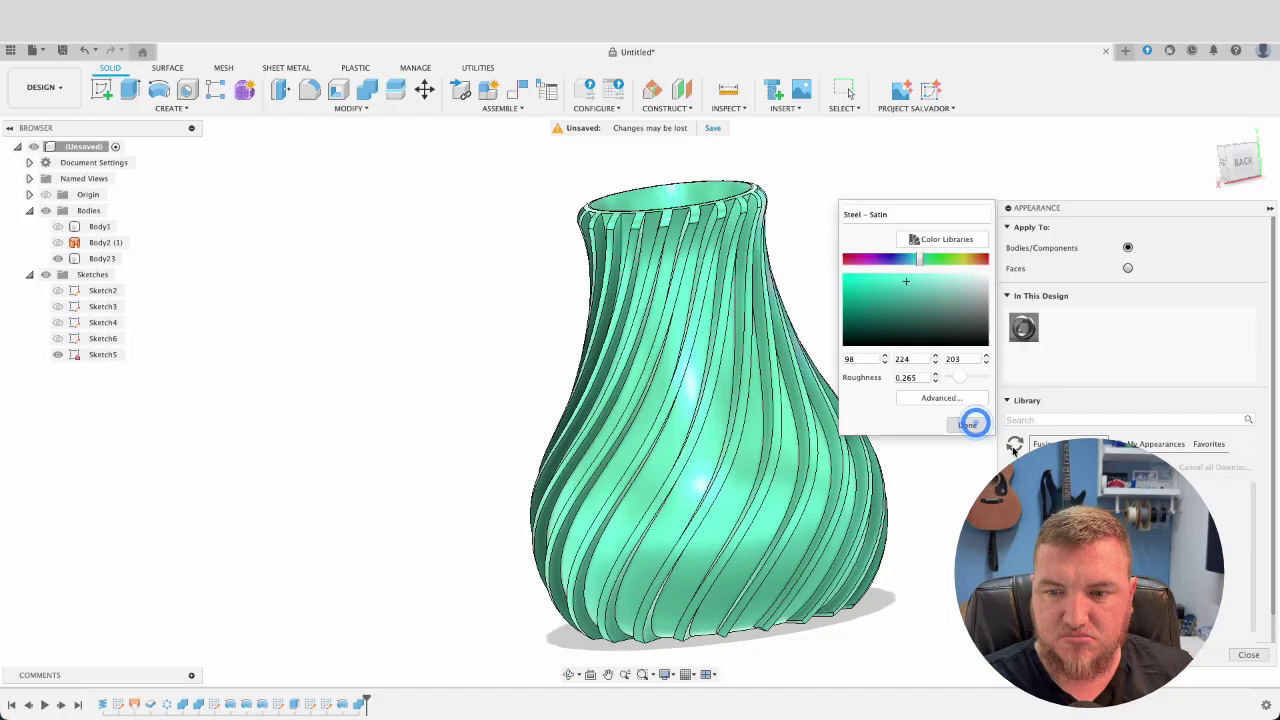
pyautogui.click(967, 425)
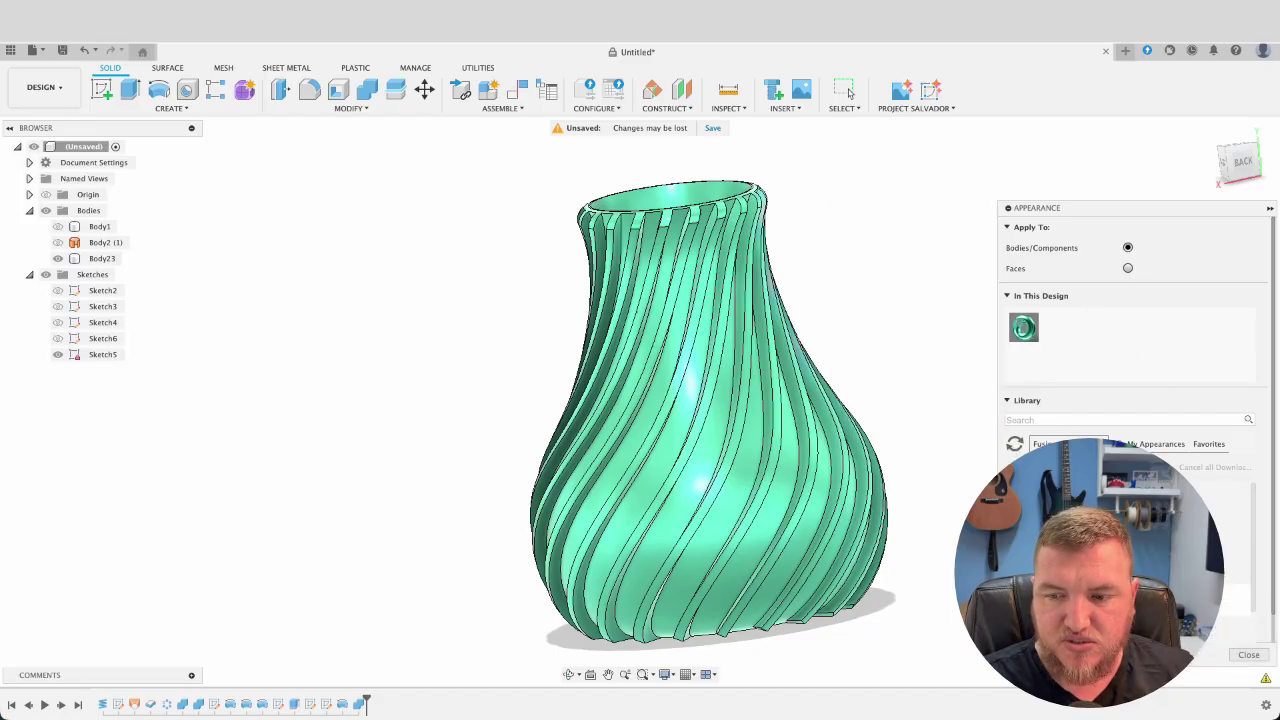
pyautogui.press('Escape')
pyautogui.scroll(-3, 447, 434)
pyautogui.keyDown('shift'); pyautogui.moveTo(711, 371); pyautogui.dragTo(600, 363, button='middle'); pyautogui.keyUp('shift')
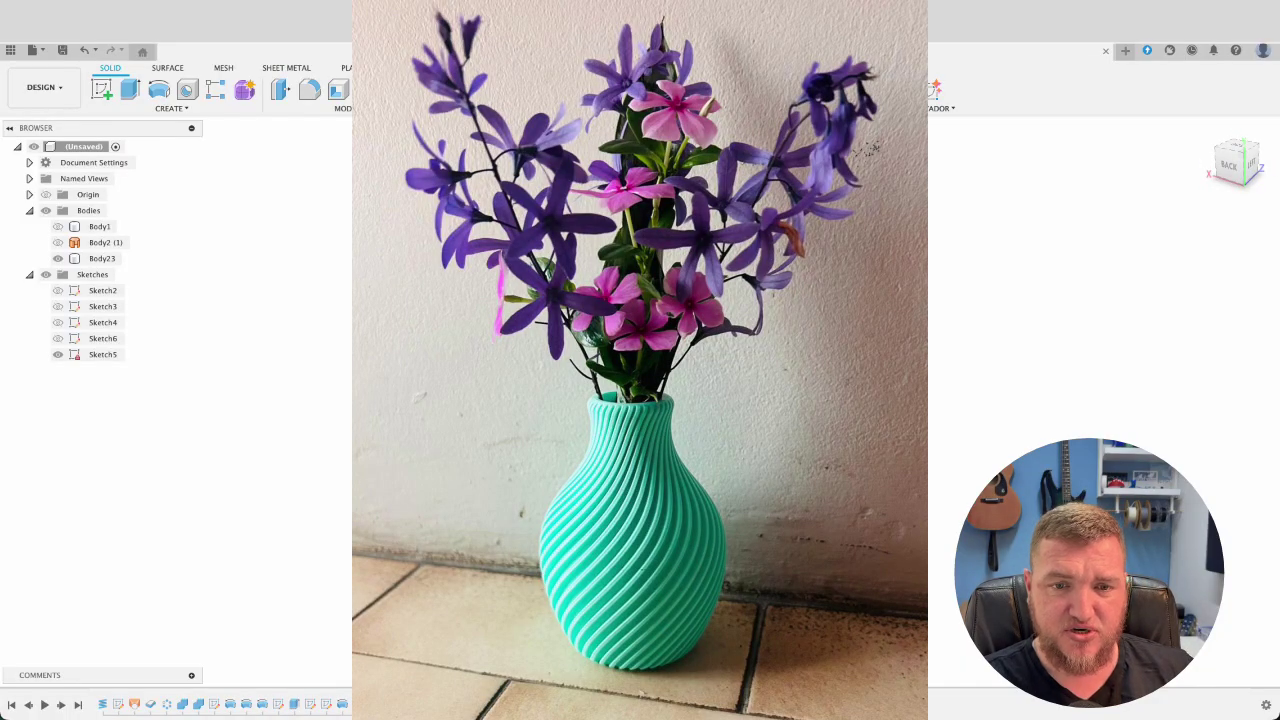